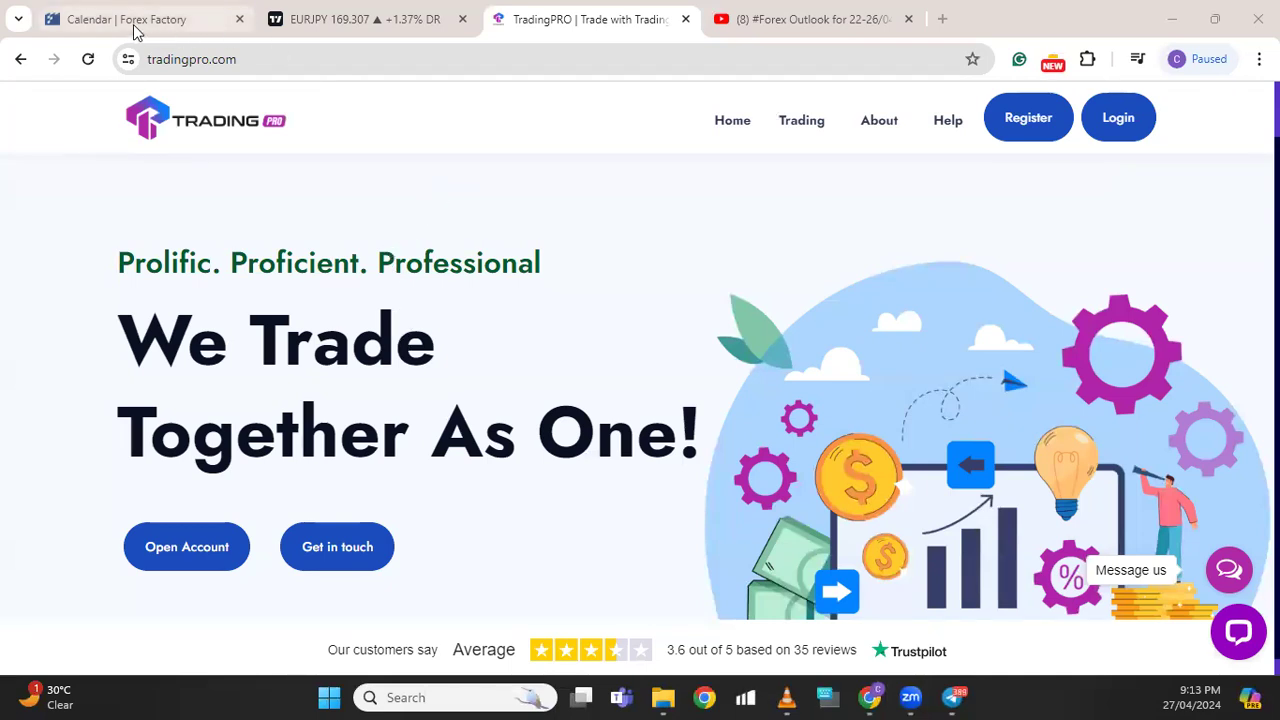
# Review the Forex Factory calendar for Apr 28 - May 4, checking the high-impact events and bank holidays of each day
pyautogui.moveTo(133, 26)
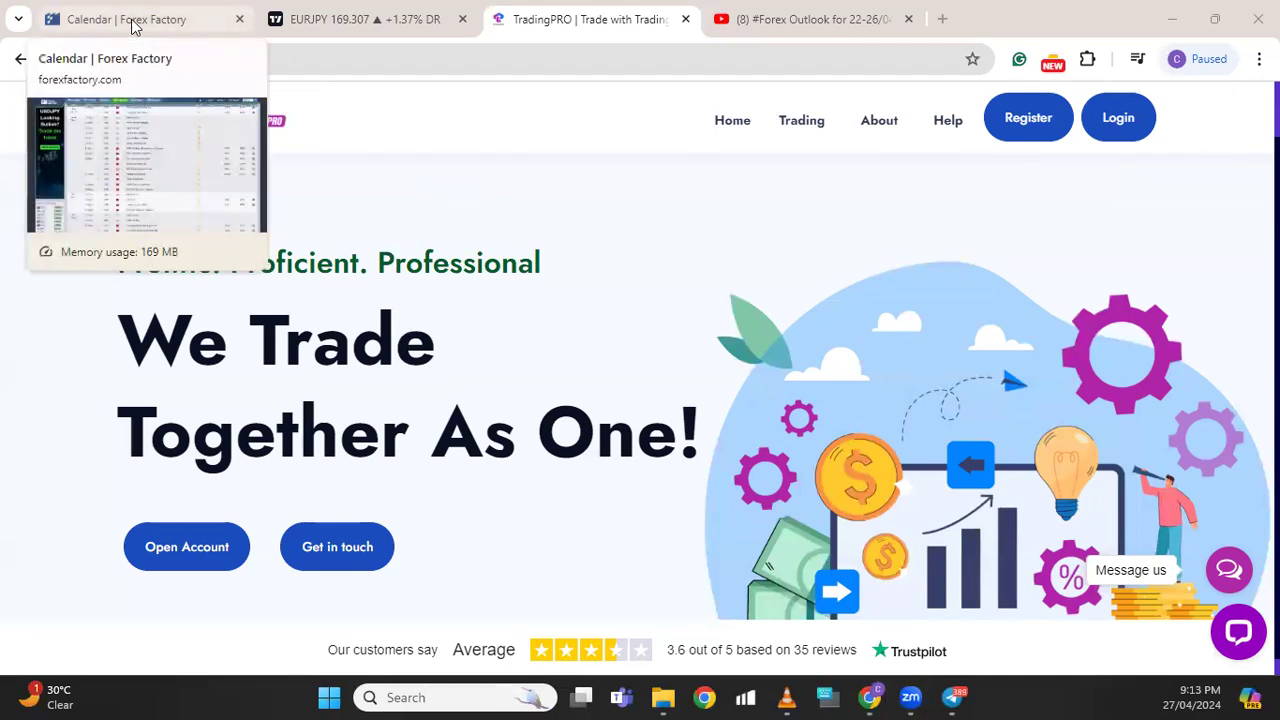
pyautogui.click(133, 22)
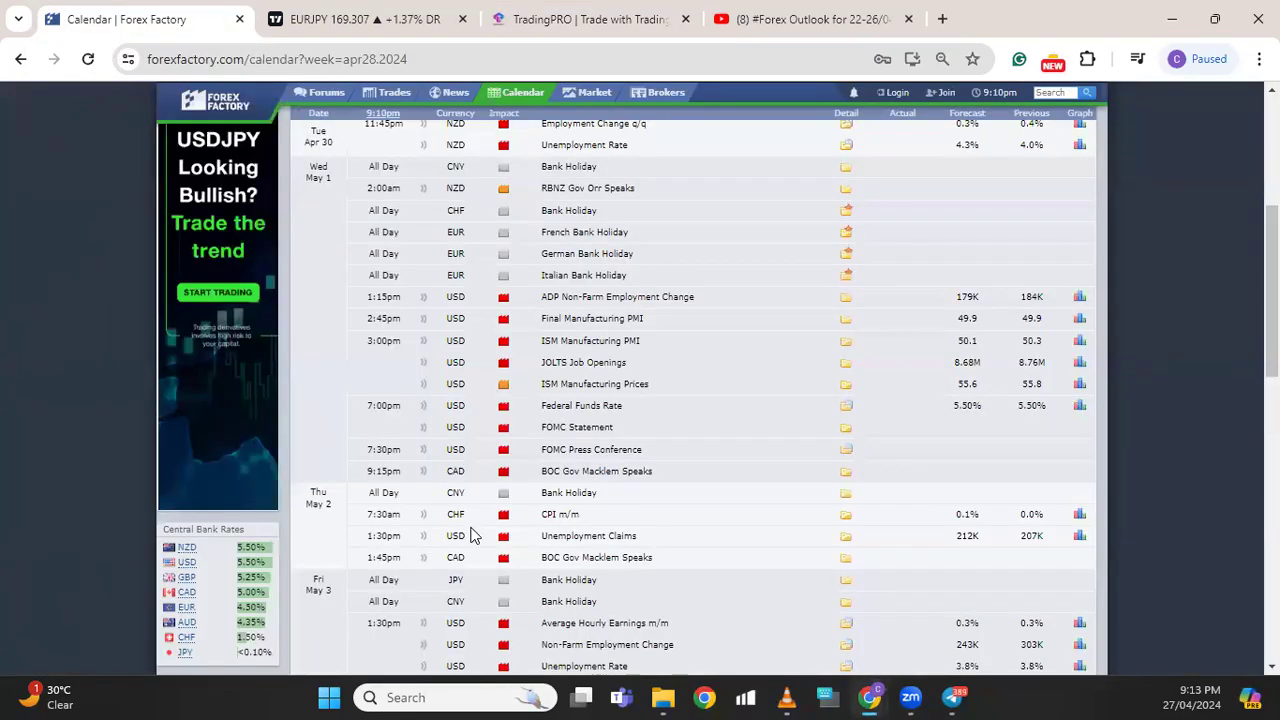
pyautogui.scroll(2, 475, 540)
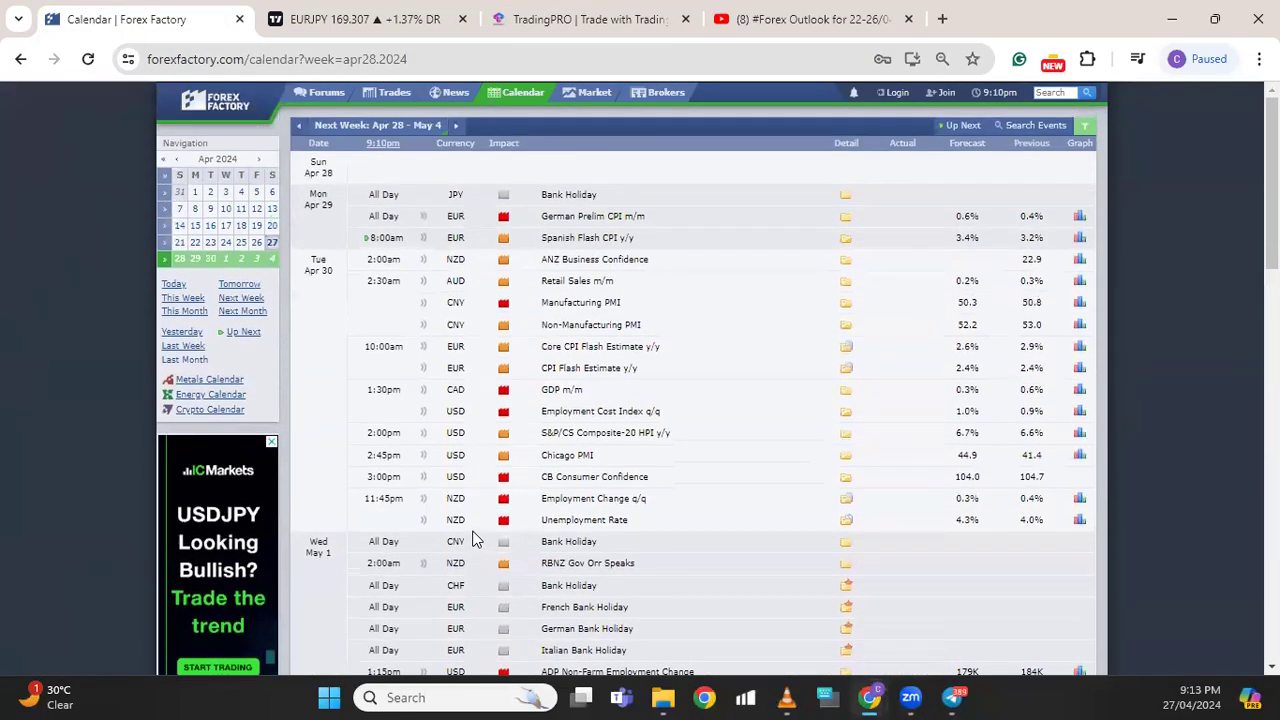
pyautogui.scroll(-4, 475, 540)
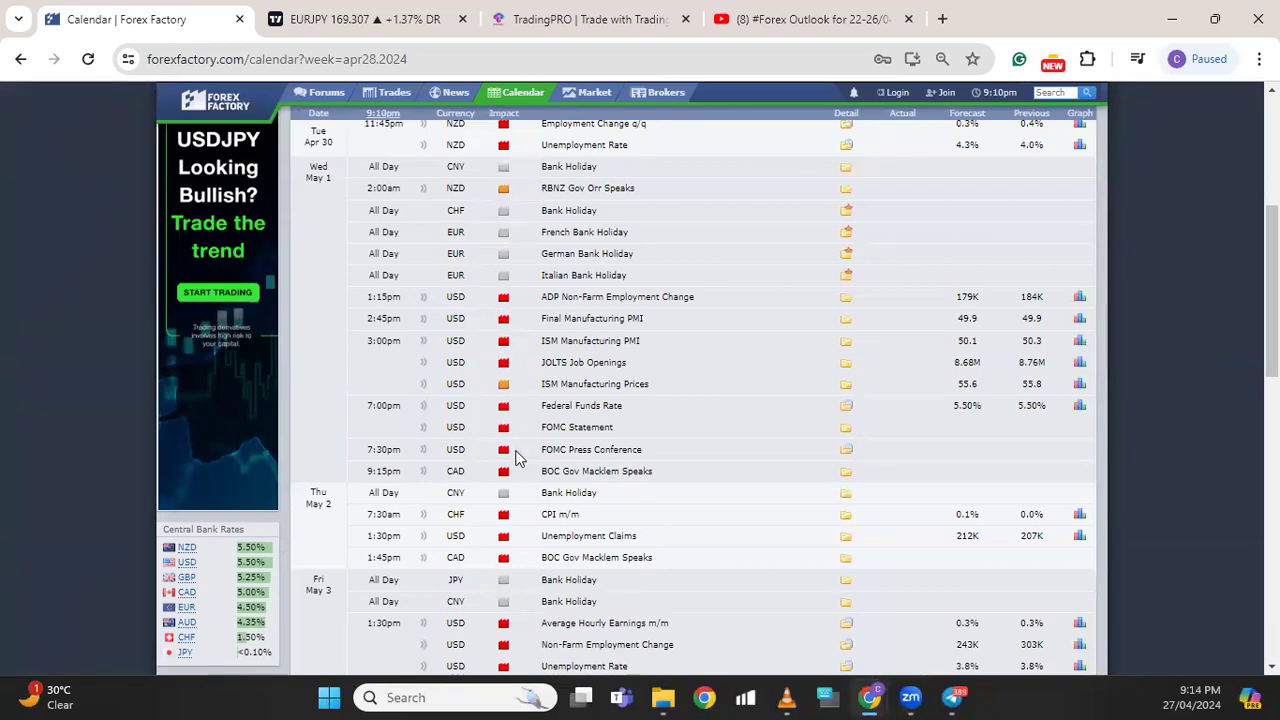
pyautogui.scroll(-2, 517, 457)
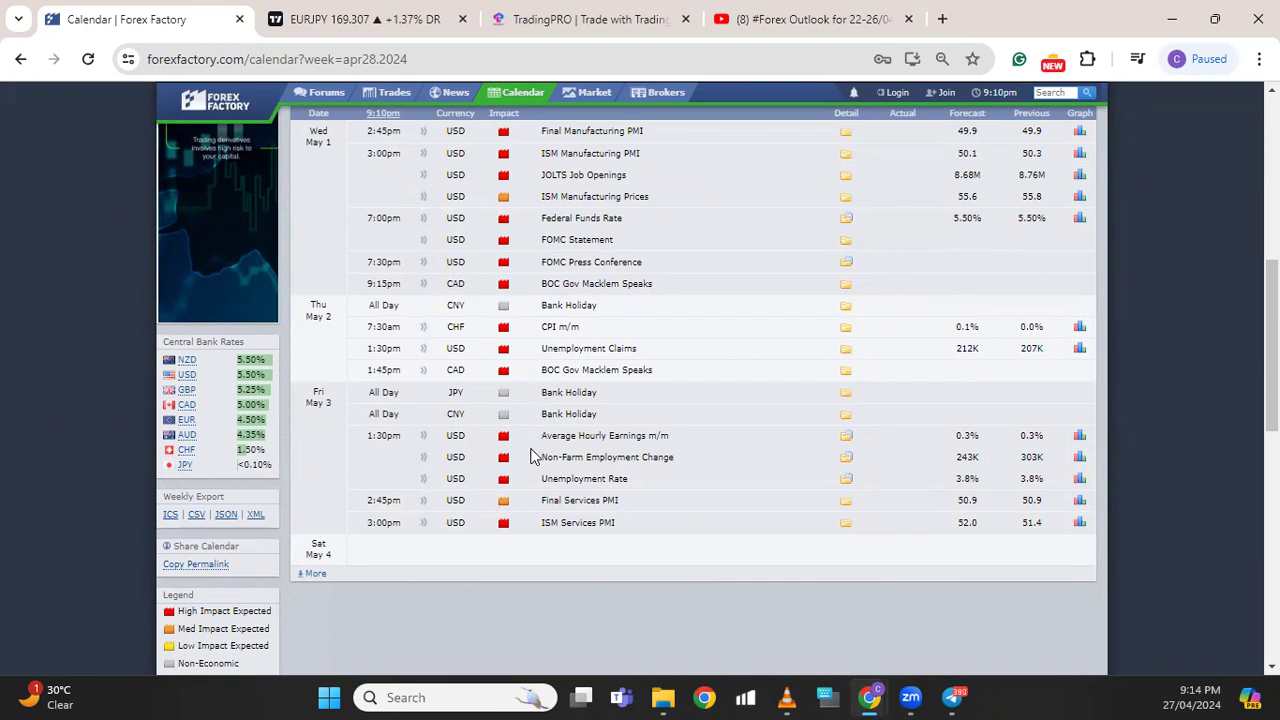
pyautogui.scroll(6, 532, 456)
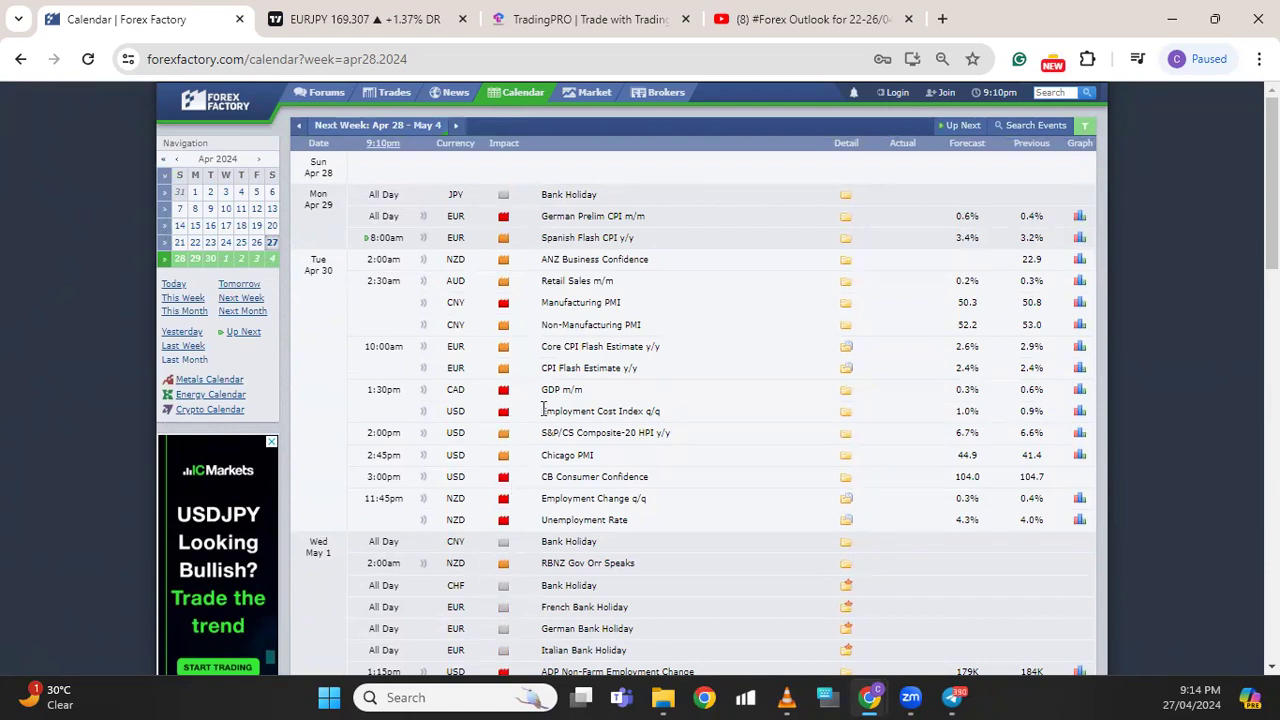
pyautogui.scroll(-2, 530, 487)
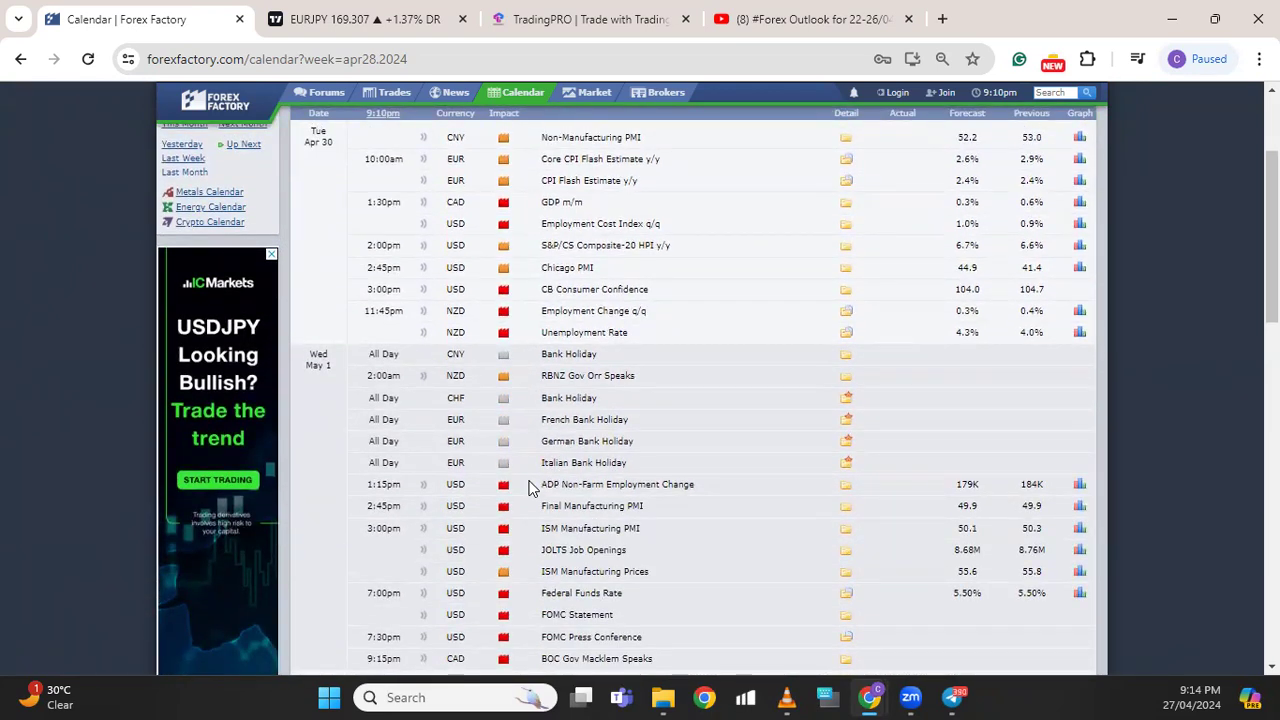
pyautogui.scroll(-1, 533, 560)
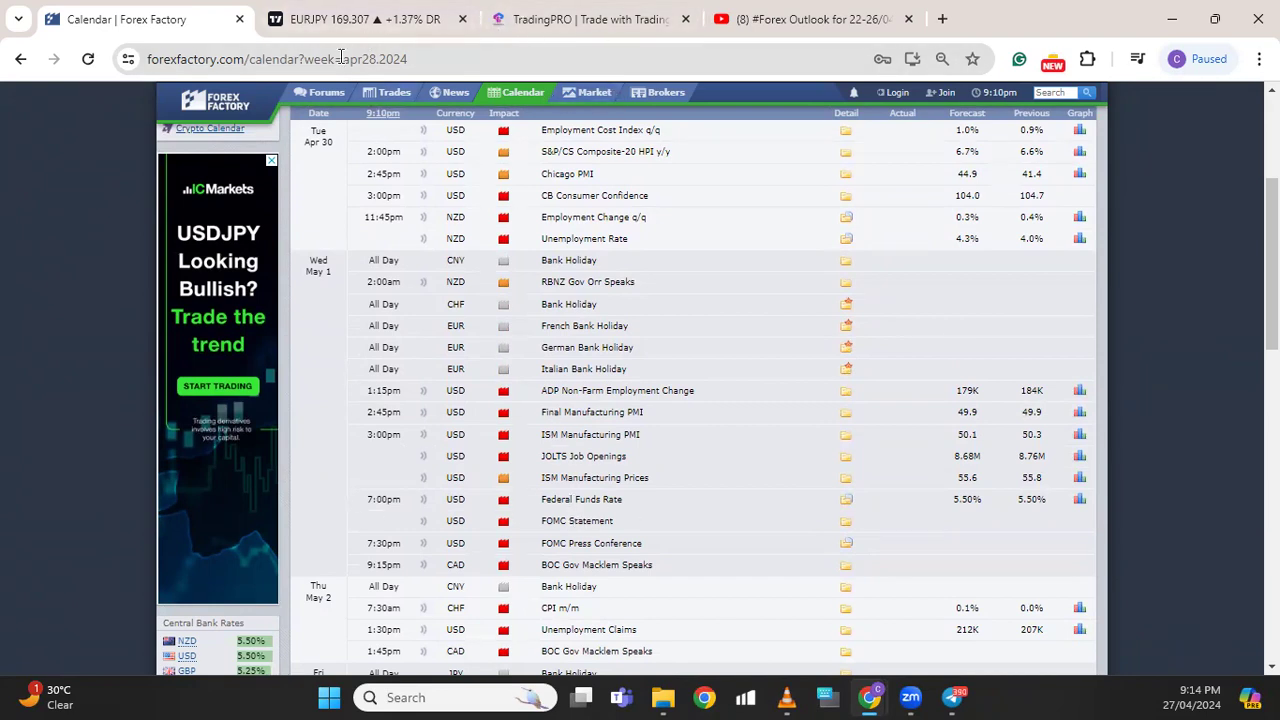
# Switch to TradingView, open the US100 chart from the FAVS watchlist, and hide the indicators on it
pyautogui.click(355, 19)
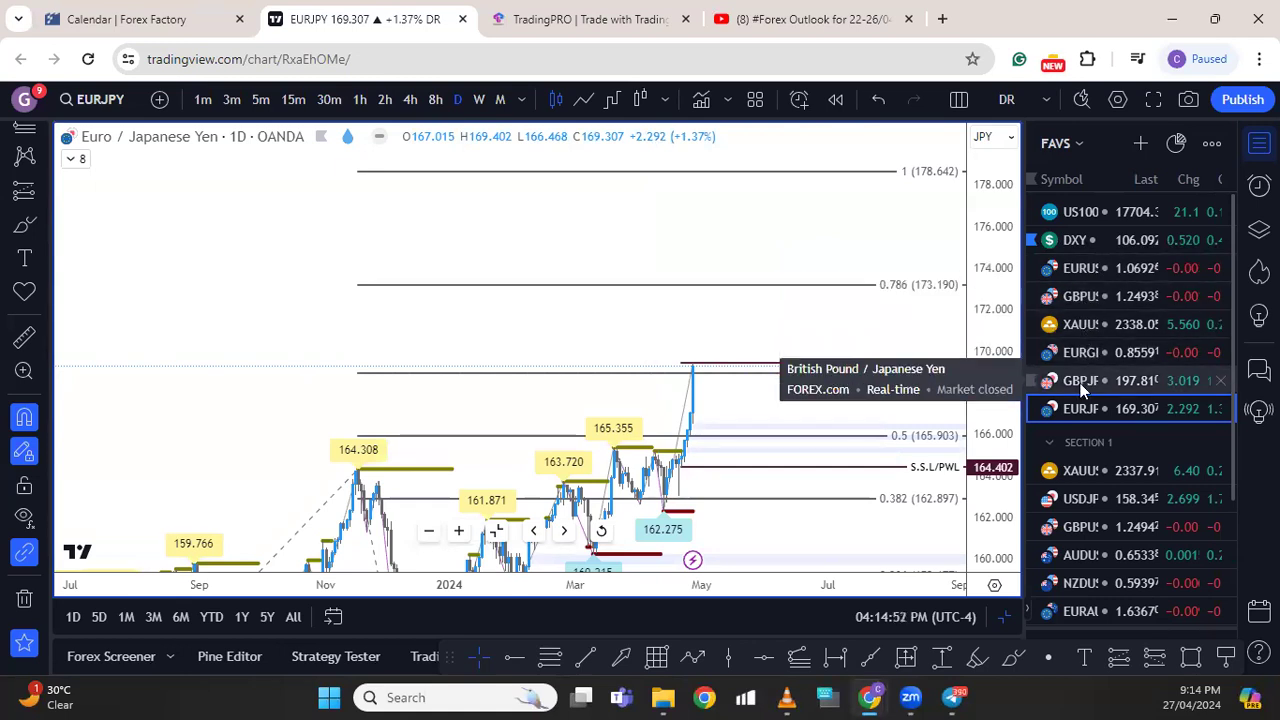
pyautogui.click(1136, 214)
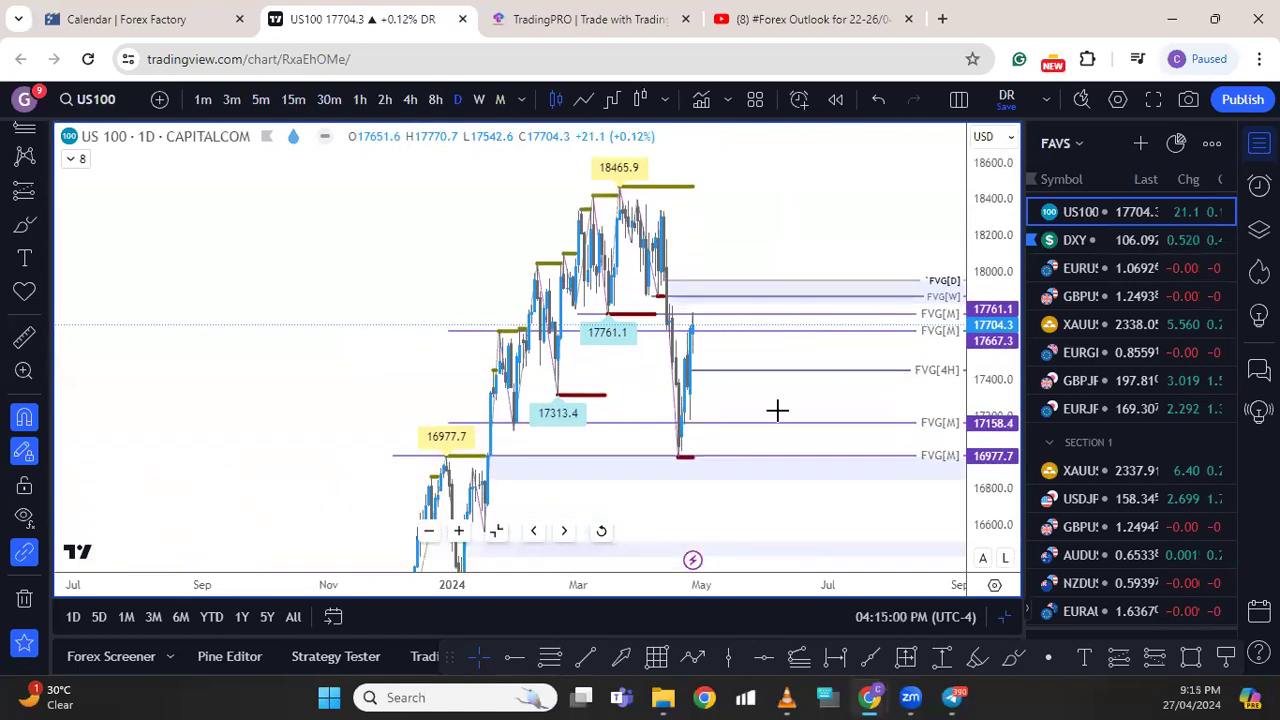
pyautogui.scroll(3, 777, 409)
pyautogui.click(22, 518)
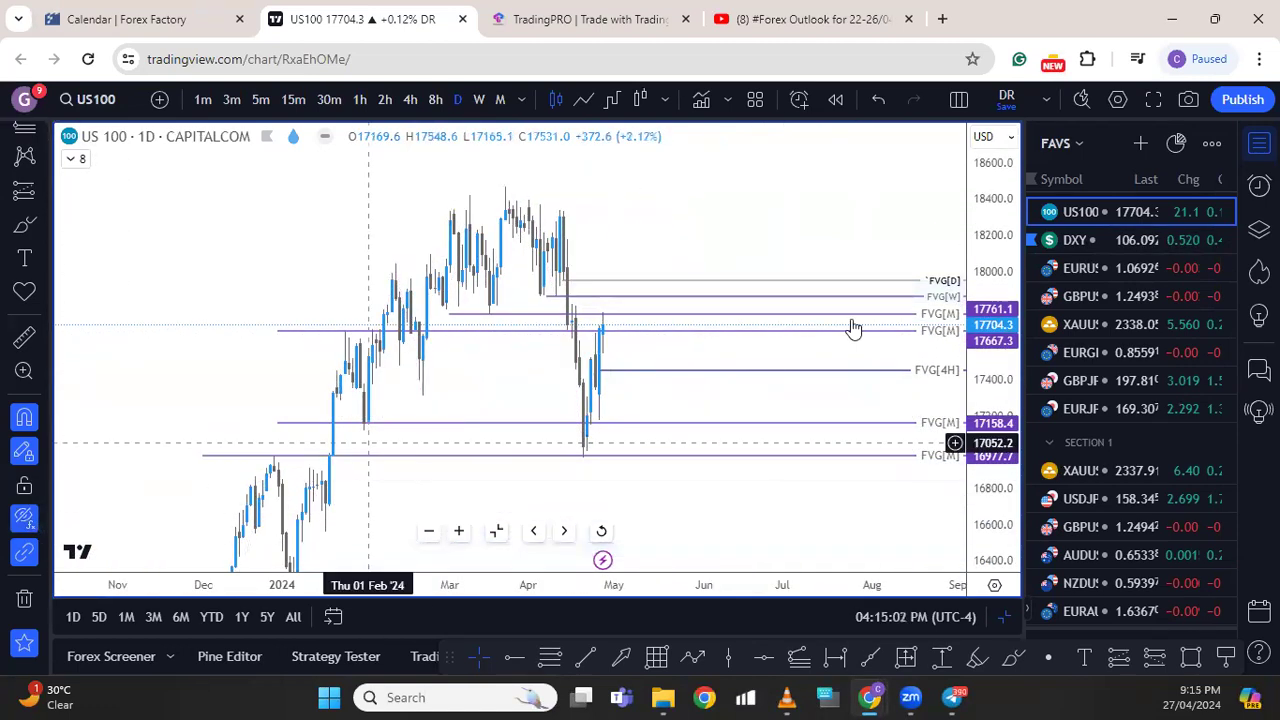
pyautogui.scroll(2, 903, 384)
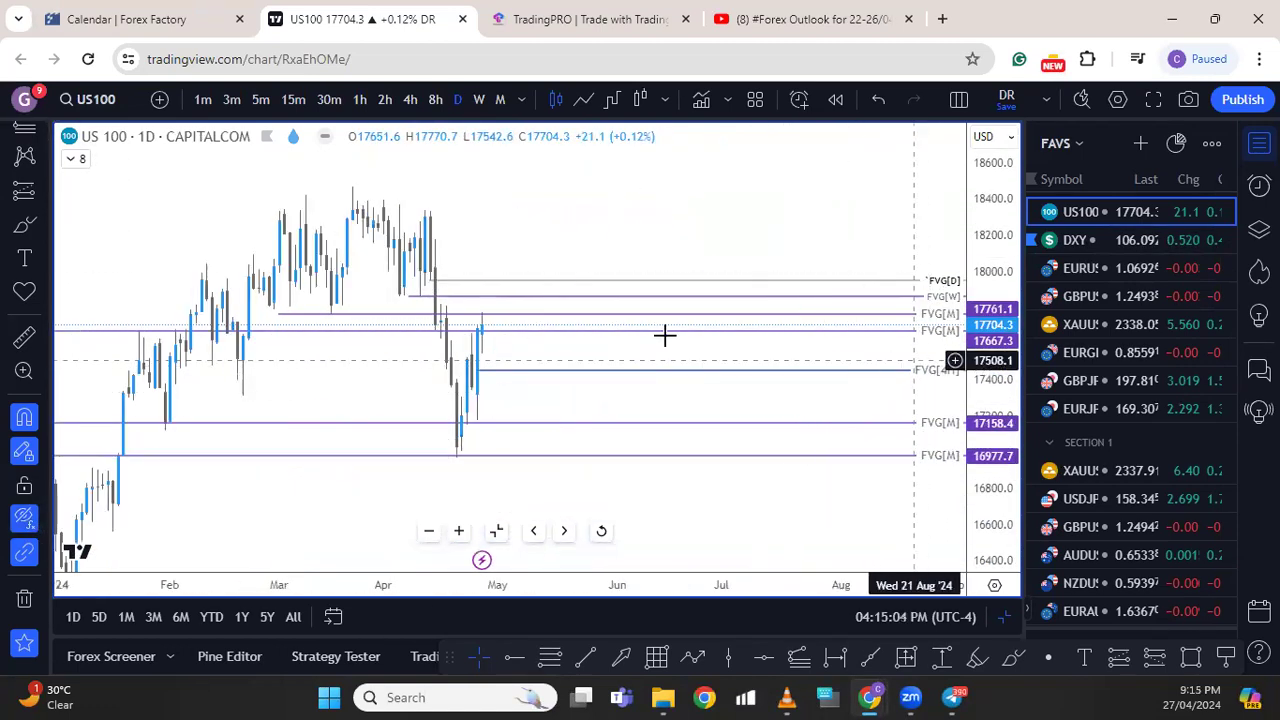
# Examine US100 on the weekly and daily timeframes around the FVG levels, with the watchlist hidden for more chart space
pyautogui.click(478, 100)
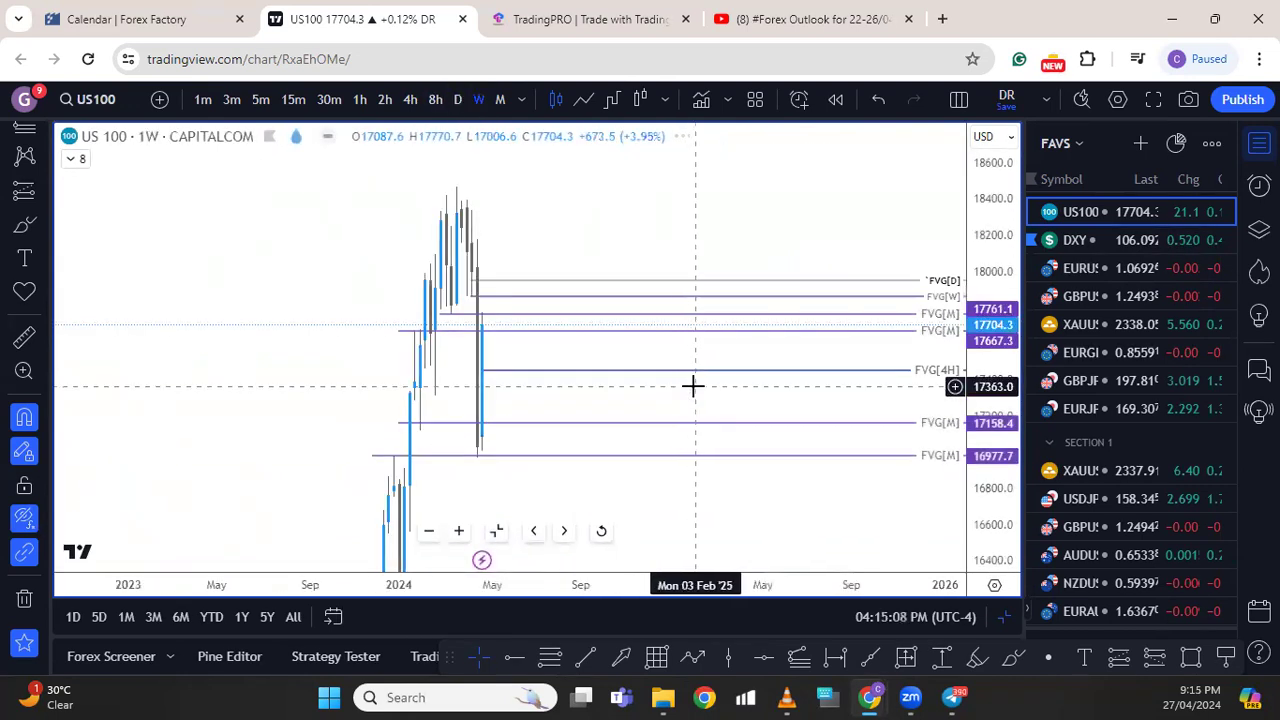
pyautogui.scroll(2, 693, 386)
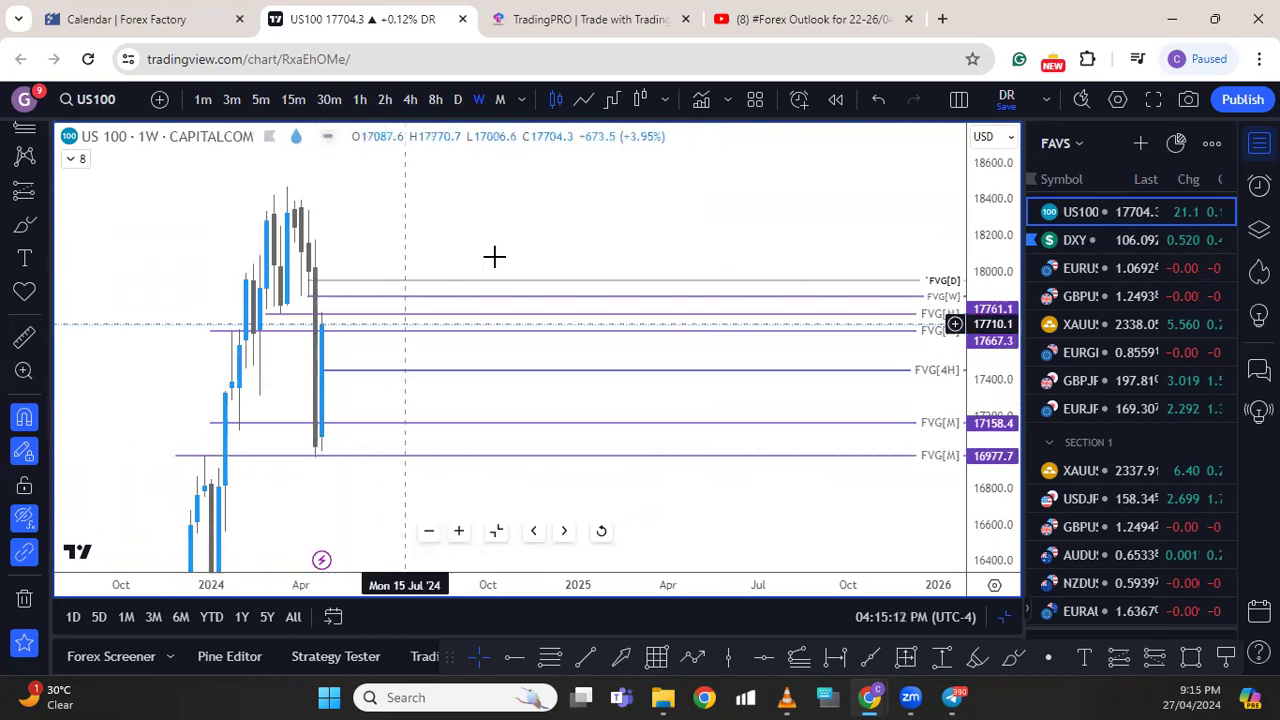
pyautogui.click(457, 99)
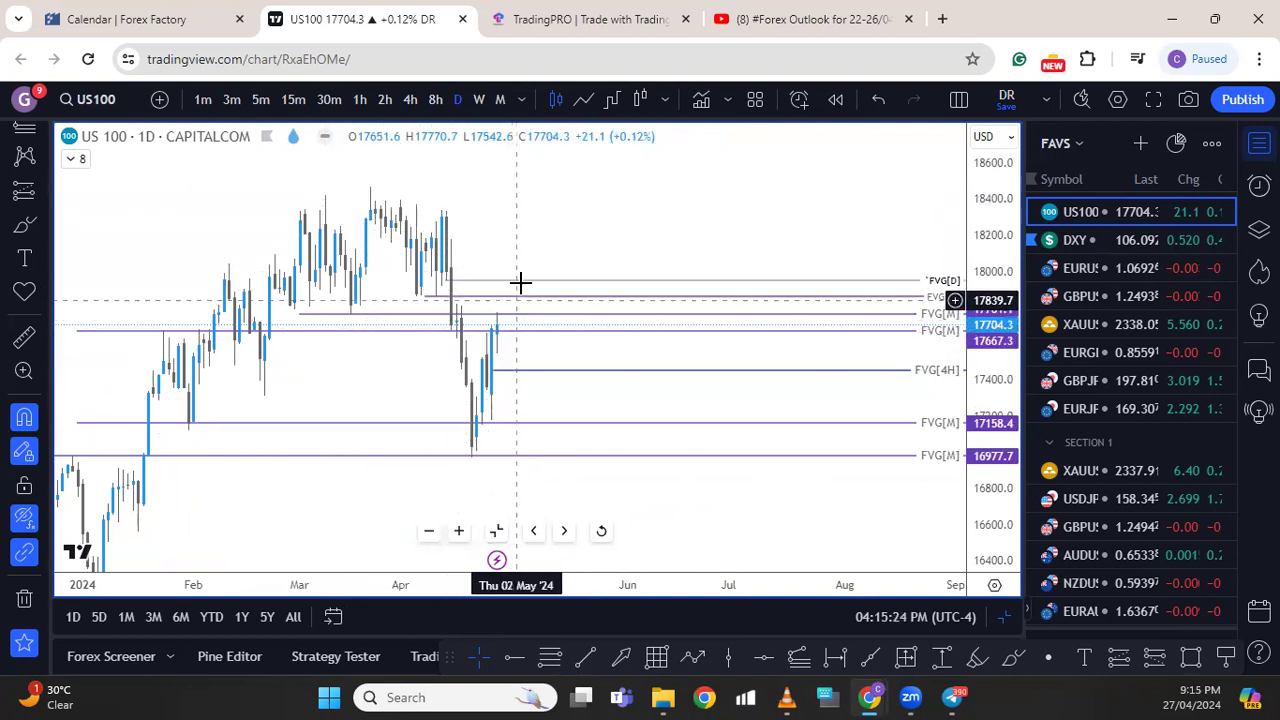
pyautogui.moveTo(975, 420); pyautogui.dragTo(968, 306)
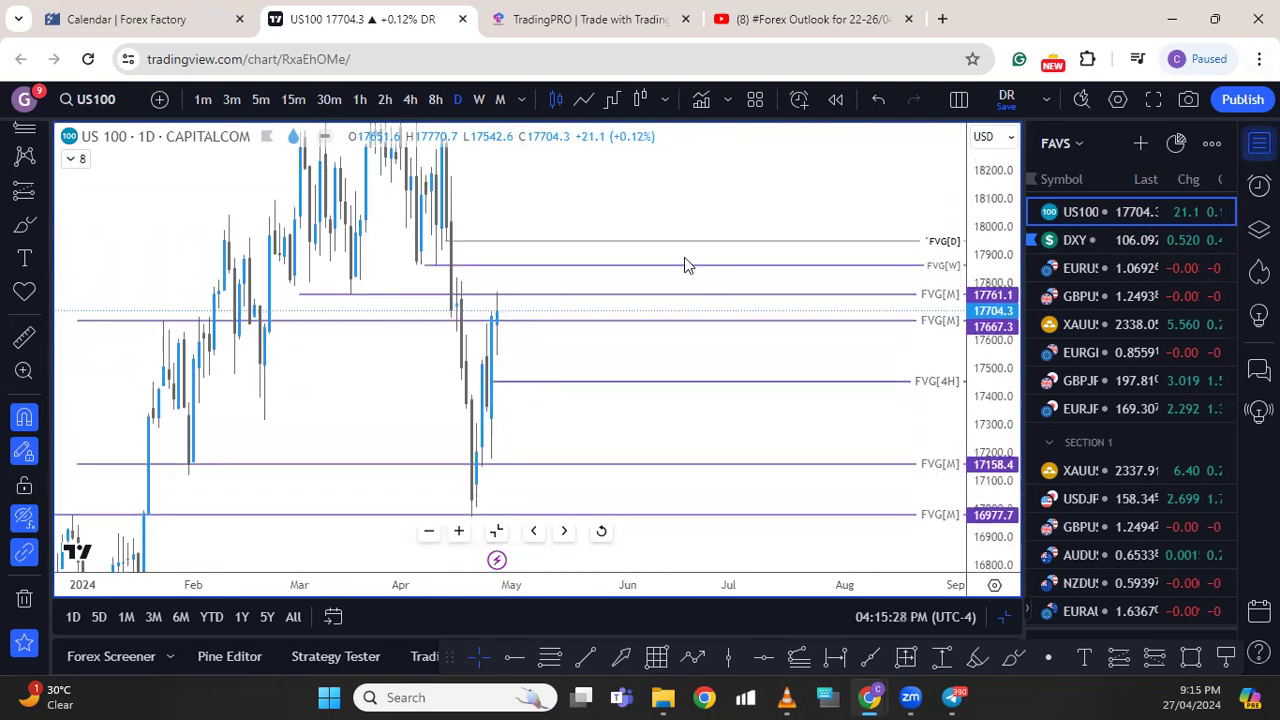
pyautogui.moveTo(711, 191); pyautogui.dragTo(786, 200)
pyautogui.scroll(3, 790, 320)
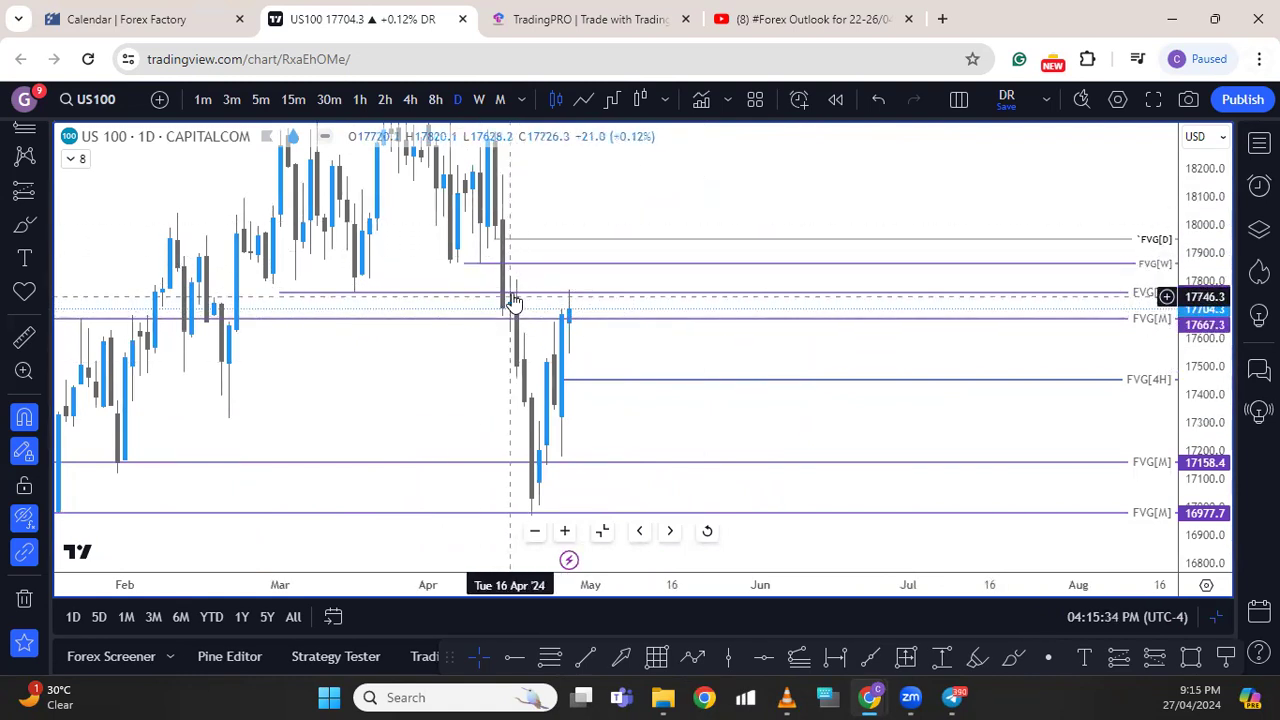
pyautogui.hscroll(-2, 480, 335)
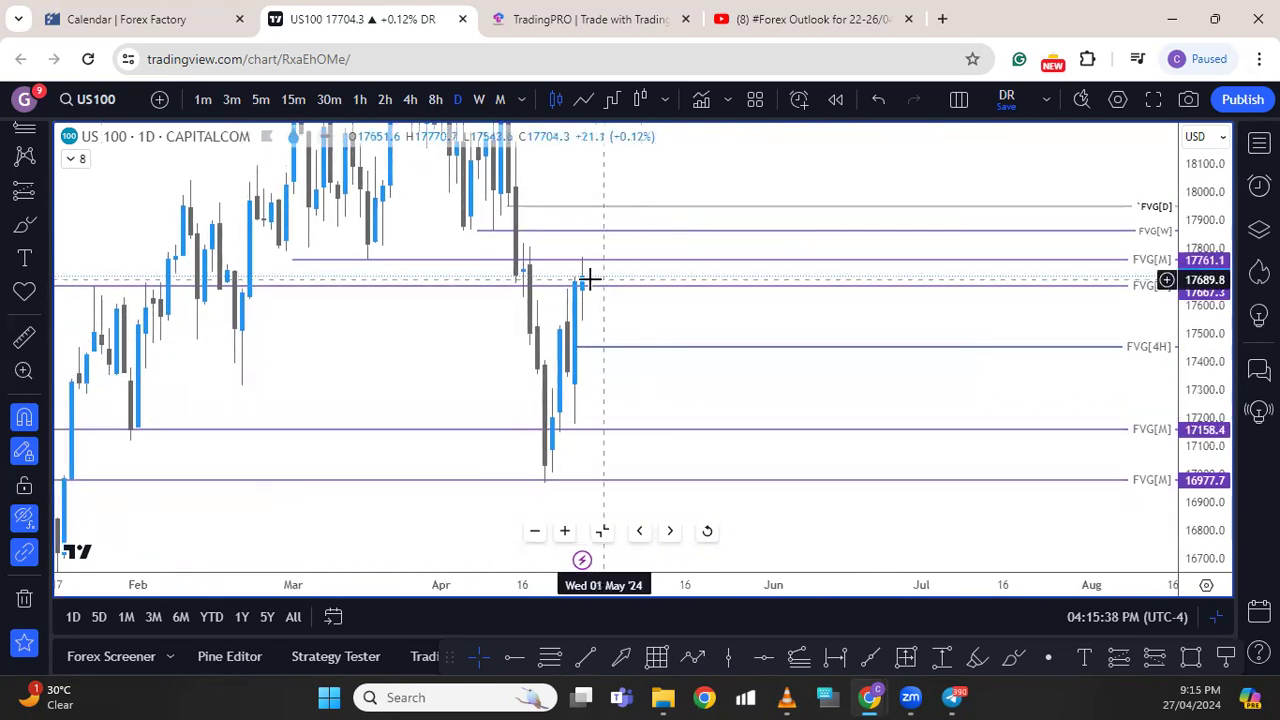
# Examine recent US100 price action on the 4-hour and 1-hour timeframes against the monthly, weekly, daily and 4-hour FVG levels
pyautogui.click(409, 99)
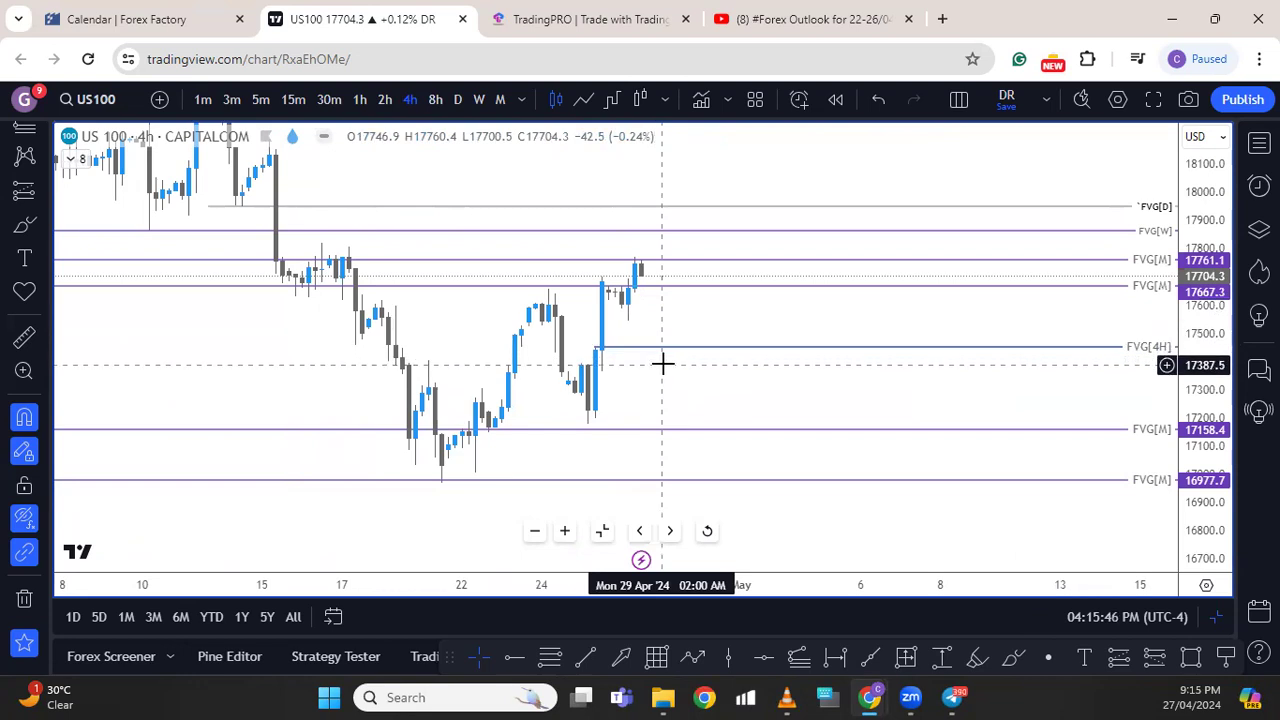
pyautogui.moveTo(710, 222); pyautogui.dragTo(705, 295)
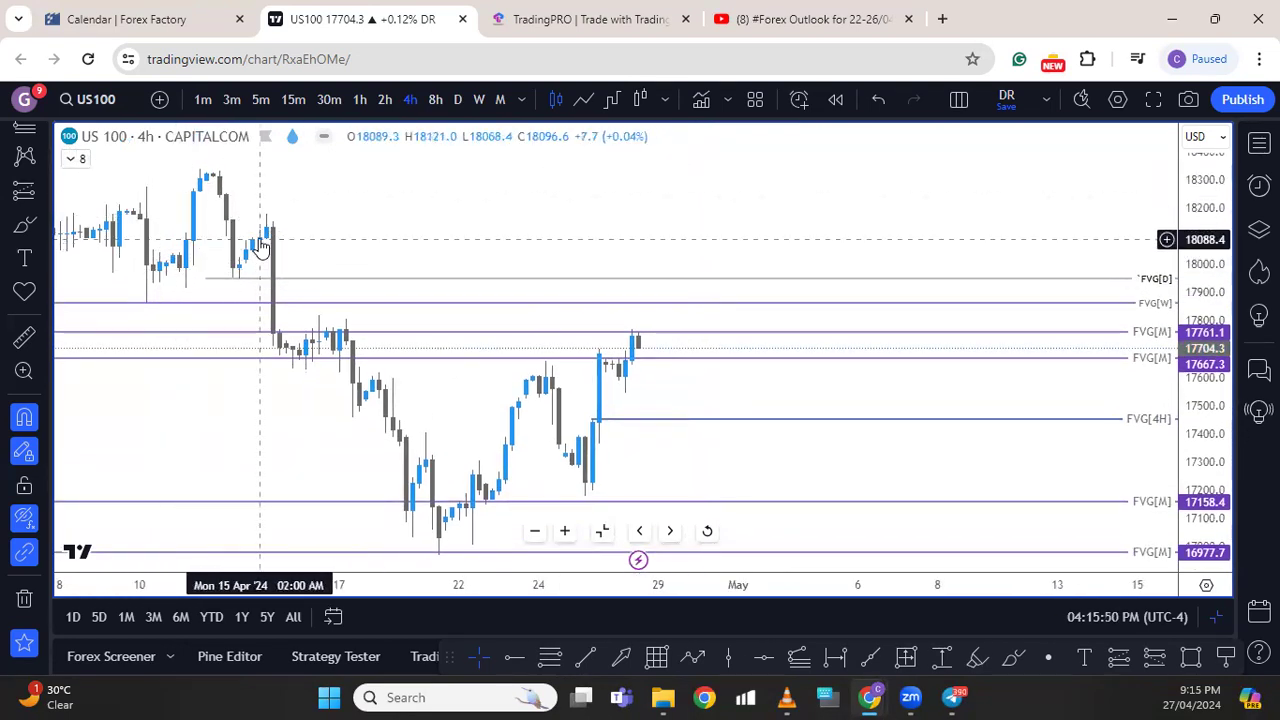
pyautogui.click(360, 99)
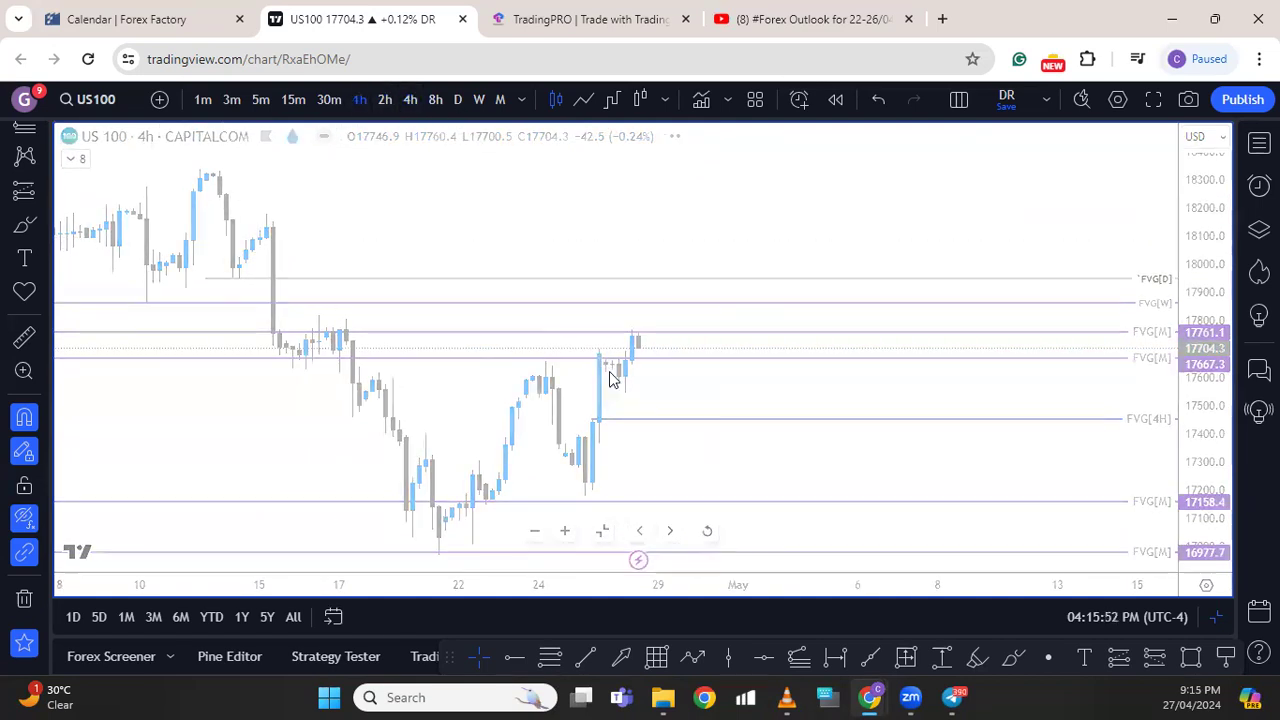
pyautogui.scroll(-5, 614, 380)
pyautogui.moveTo(1190, 470); pyautogui.dragTo(1165, 260)
pyautogui.moveTo(974, 369); pyautogui.dragTo(851, 306)
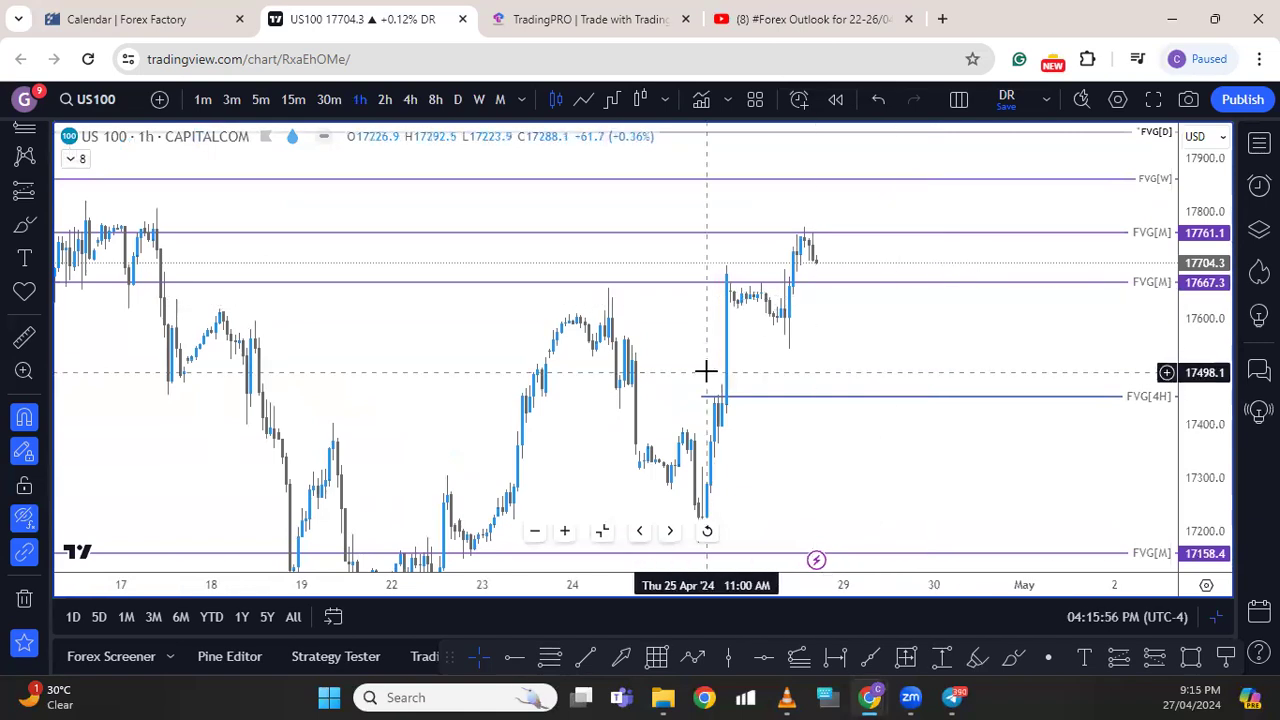
pyautogui.scroll(-2, 706, 372)
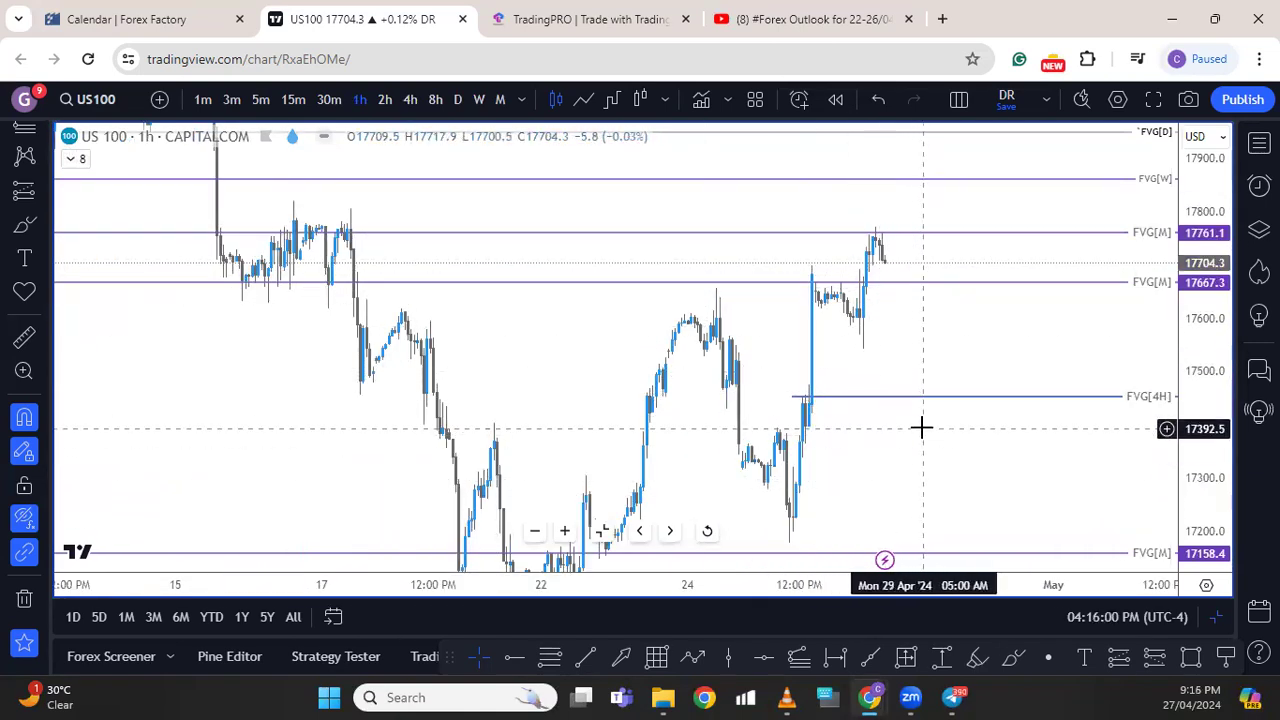
pyautogui.moveTo(955, 363); pyautogui.dragTo(920, 437)
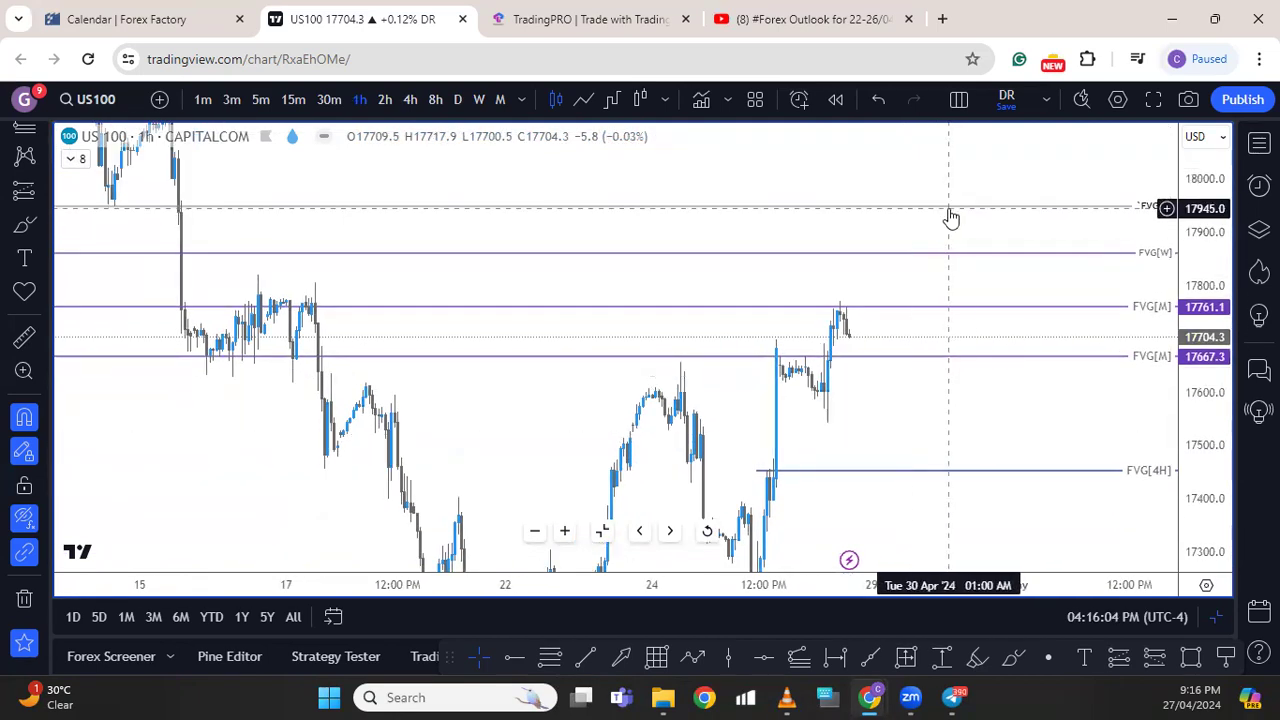
pyautogui.moveTo(886, 449); pyautogui.dragTo(881, 429)
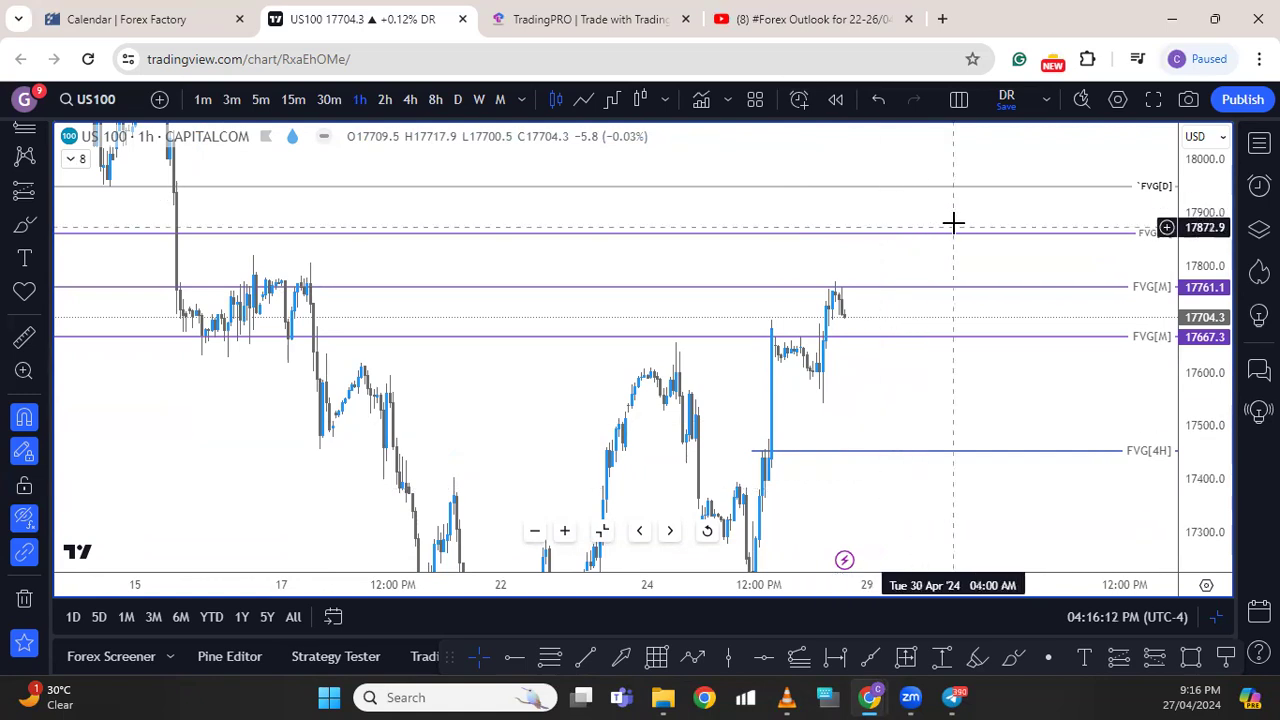
# On the US100 daily chart, clone the FVG[D] line, place the copy at about 17820.1 from 16 Apr '24, and lock it
pyautogui.click(457, 99)
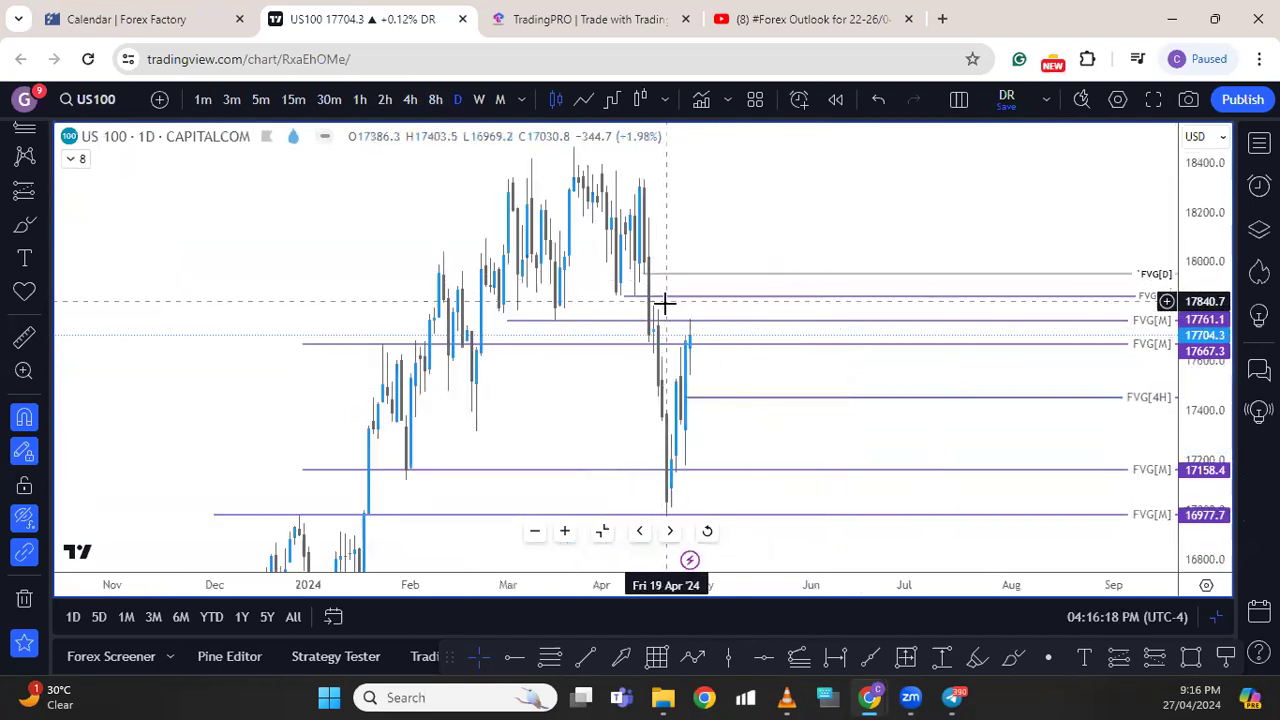
pyautogui.moveTo(1187, 376); pyautogui.dragTo(1187, 330)
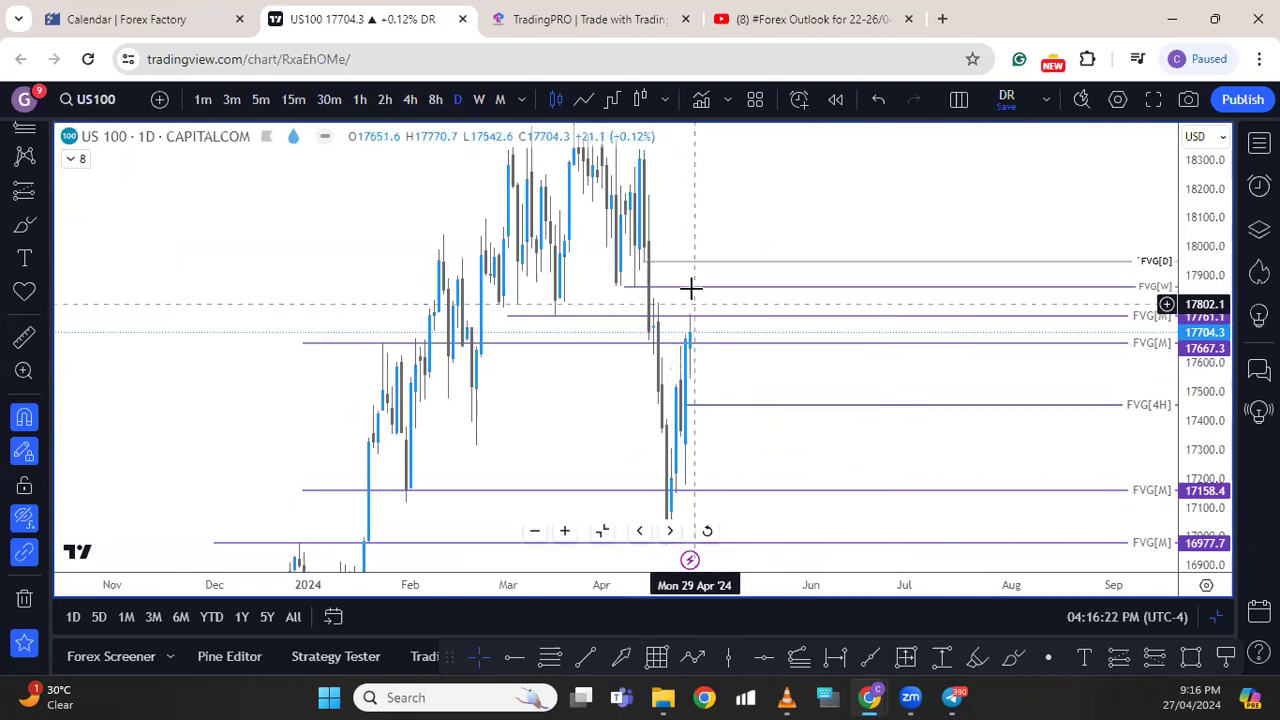
pyautogui.click(815, 262)
pyautogui.click(760, 170)
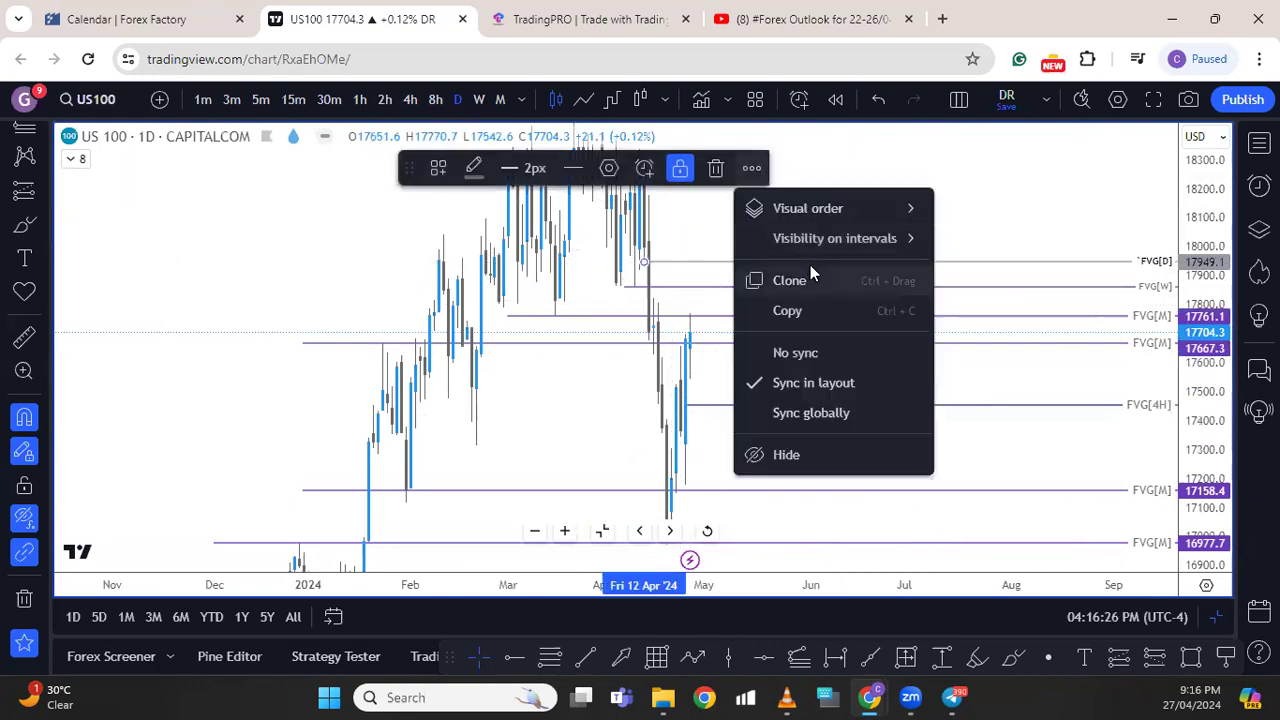
pyautogui.click(811, 279)
pyautogui.moveTo(652, 226); pyautogui.dragTo(652, 298)
pyautogui.click(679, 170)
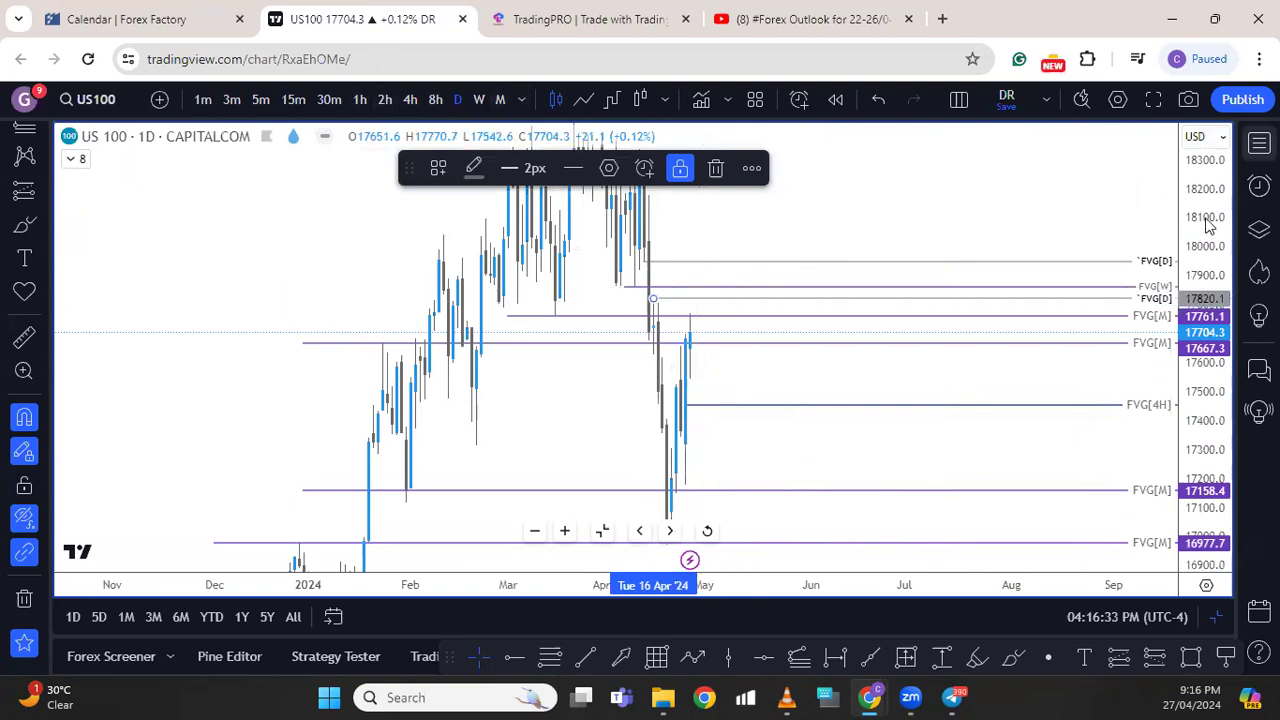
# Open the U.S. Dollar Index (DXY) chart from the FAVS watchlist and hide the watchlist again
pyautogui.click(1259, 143)
pyautogui.click(1091, 242)
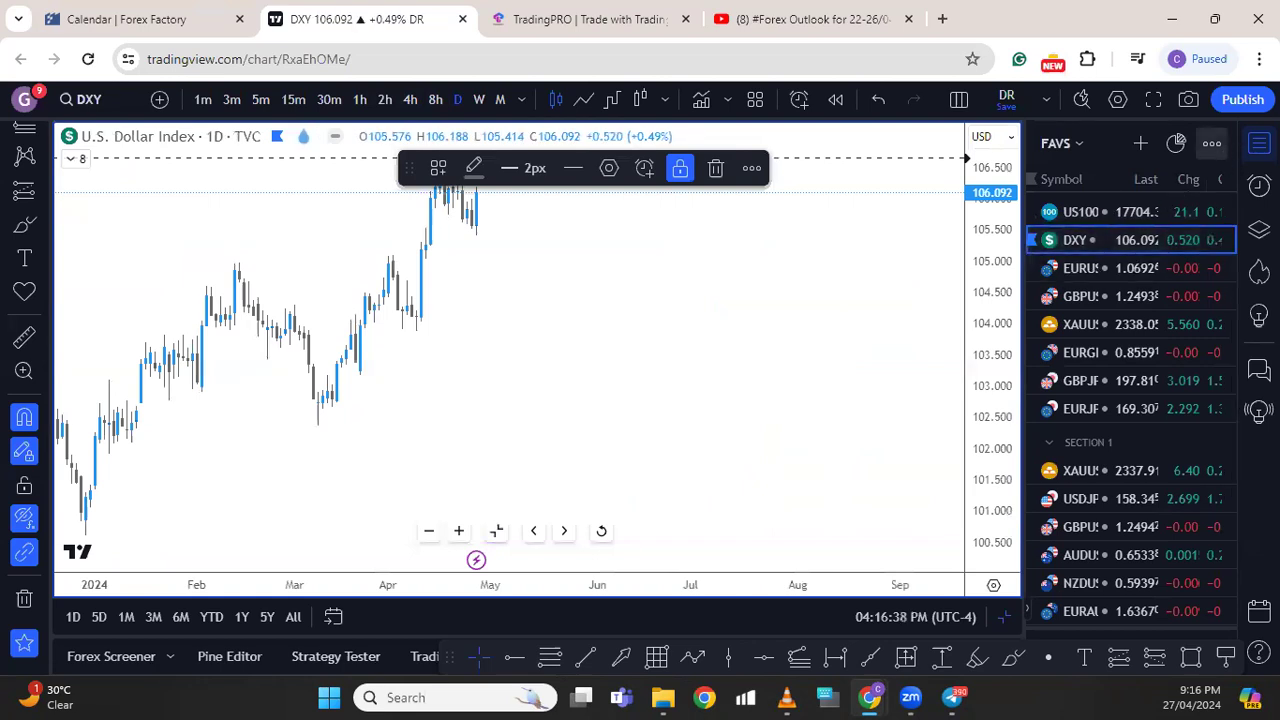
pyautogui.click(1259, 143)
pyautogui.moveTo(842, 379); pyautogui.dragTo(891, 477)
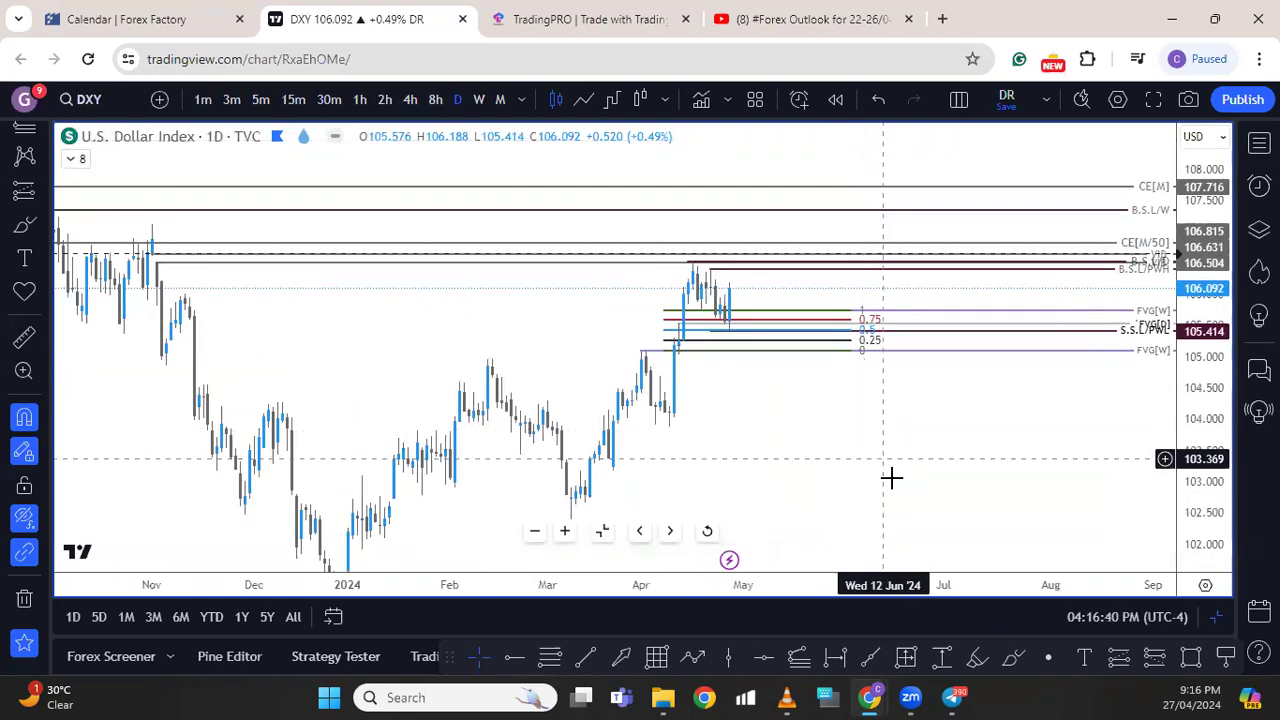
# Examine recent DXY candles against the marked FVG and liquidity levels on the daily and weekly timeframes, ending on daily
pyautogui.scroll(1, 893, 485)
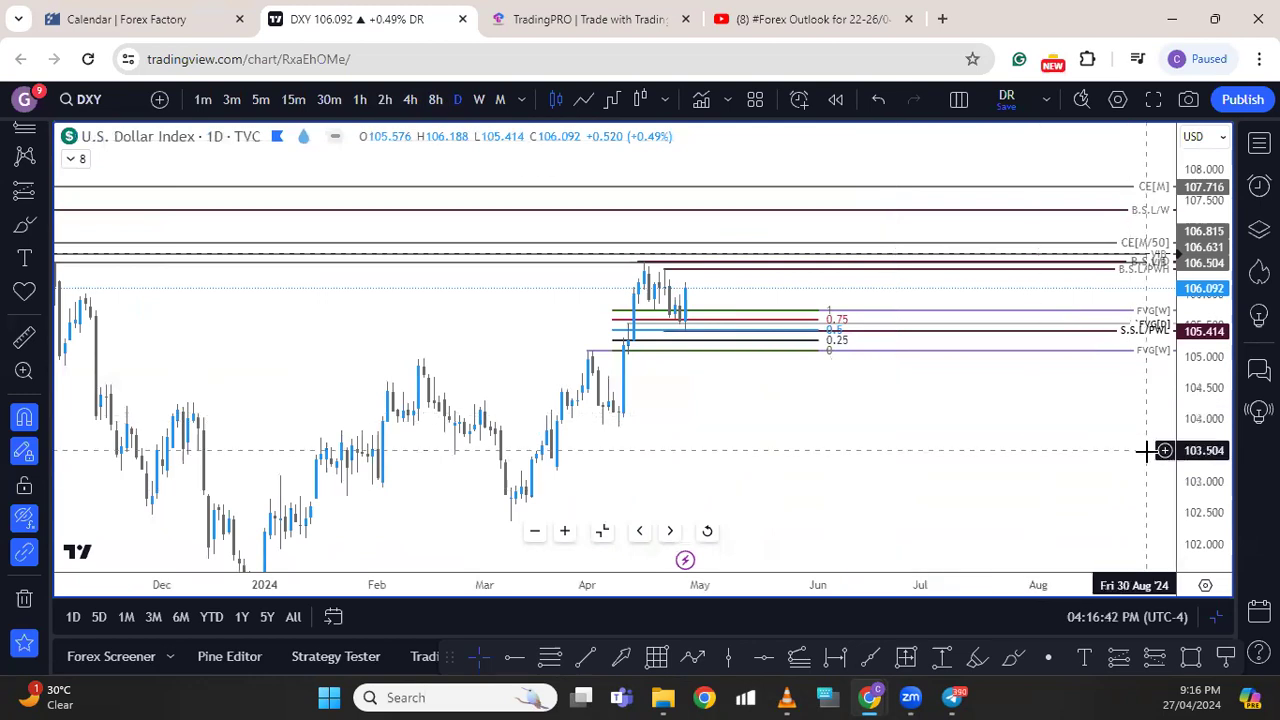
pyautogui.moveTo(1200, 452); pyautogui.dragTo(1200, 243)
pyautogui.moveTo(1032, 432); pyautogui.dragTo(826, 497)
pyautogui.scroll(2, 843, 510)
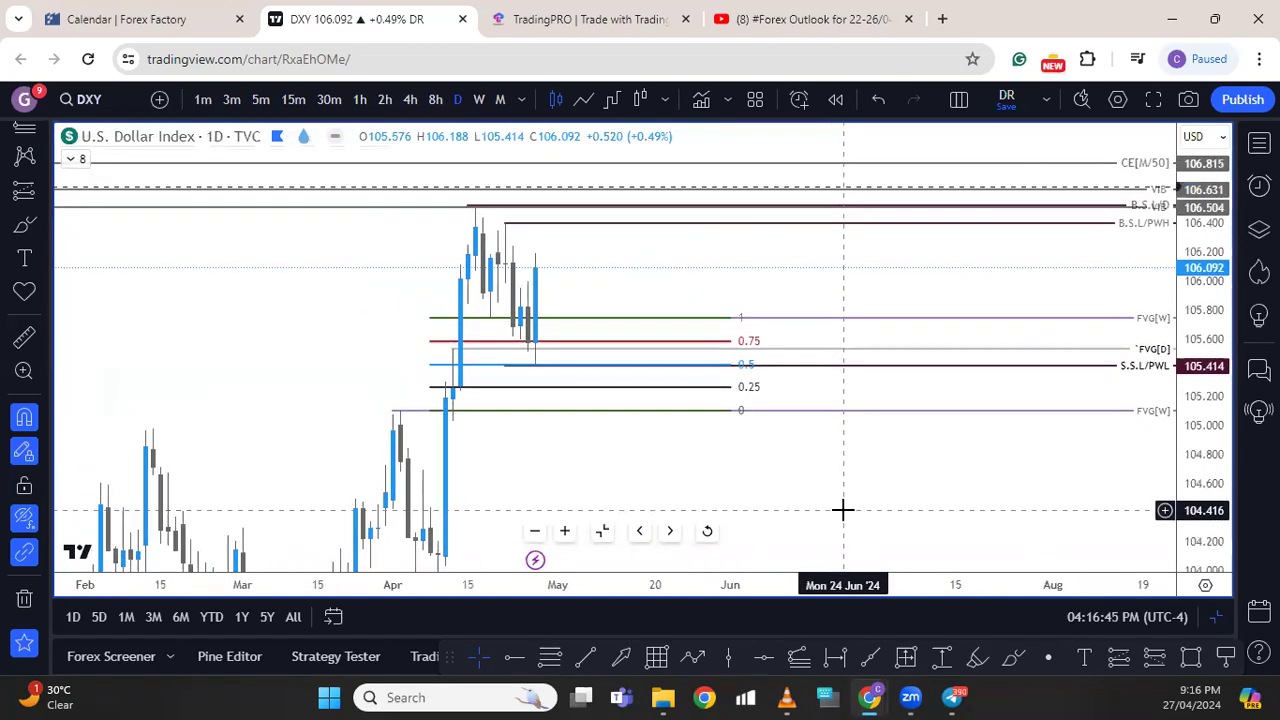
pyautogui.click(478, 101)
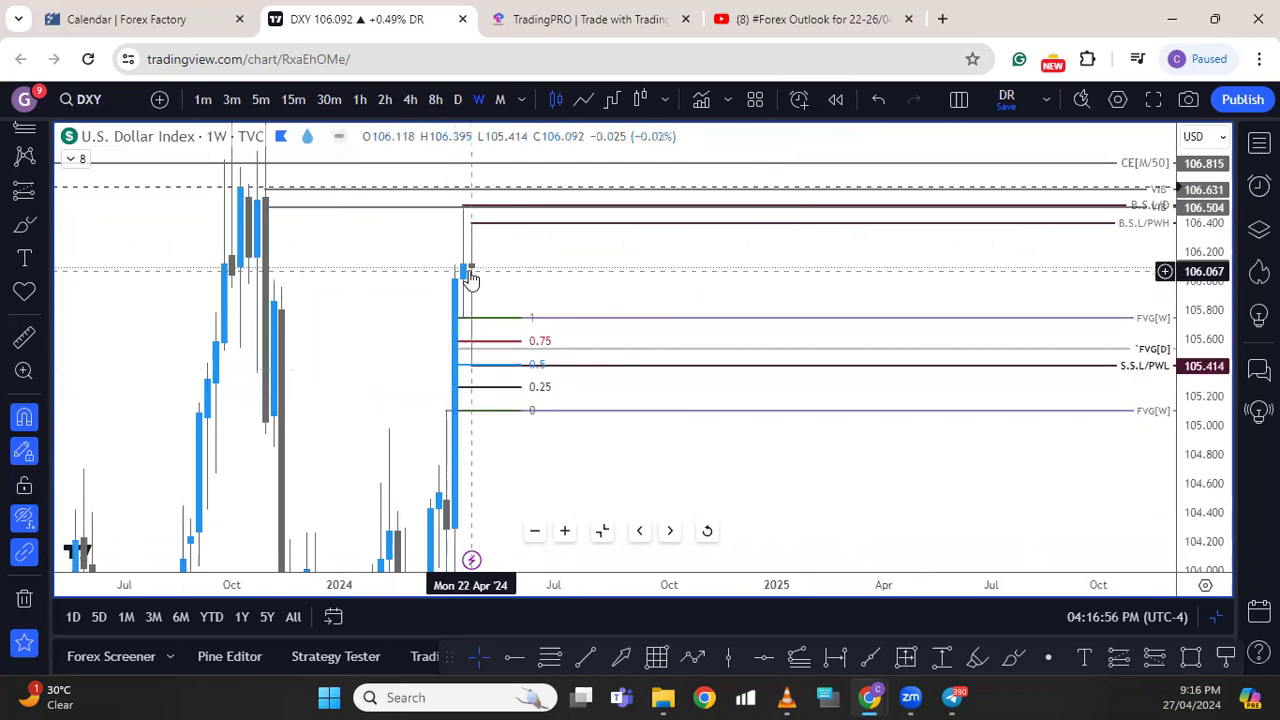
pyautogui.click(459, 99)
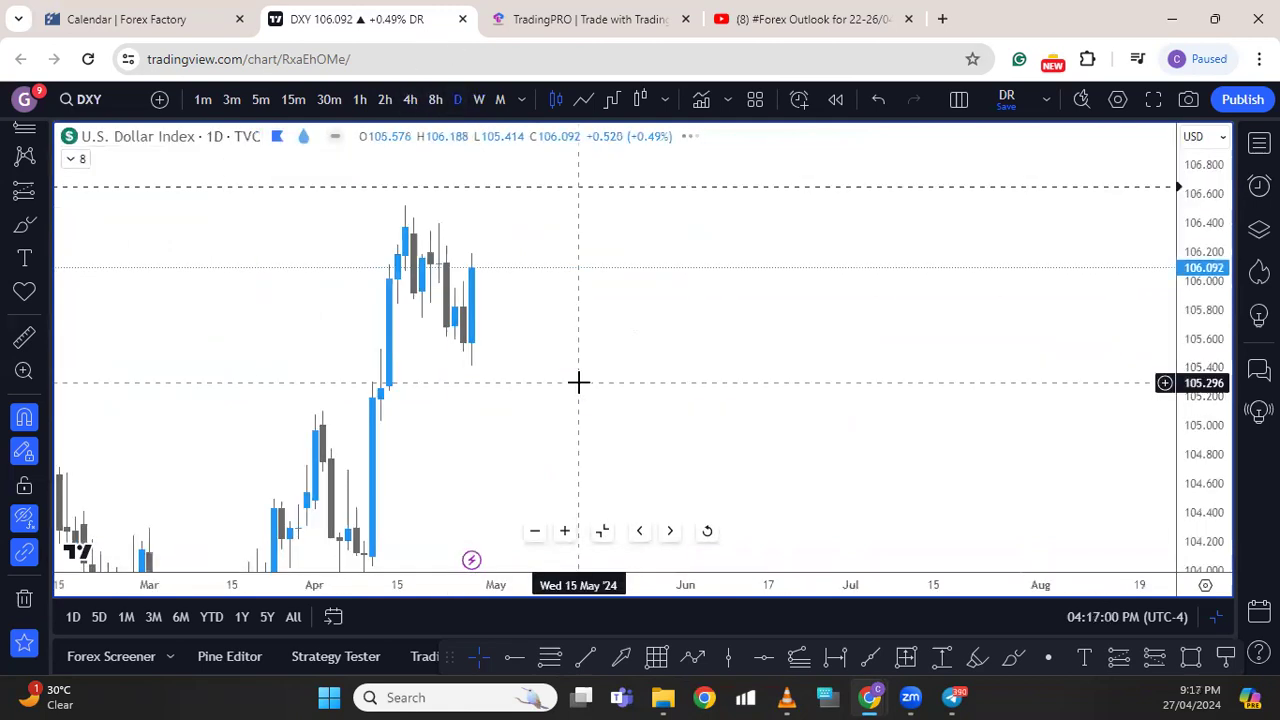
# Examine DXY price action against the FVG and liquidity levels on the 4-hour chart, ending on the 1-hour timeframe
pyautogui.click(479, 362)
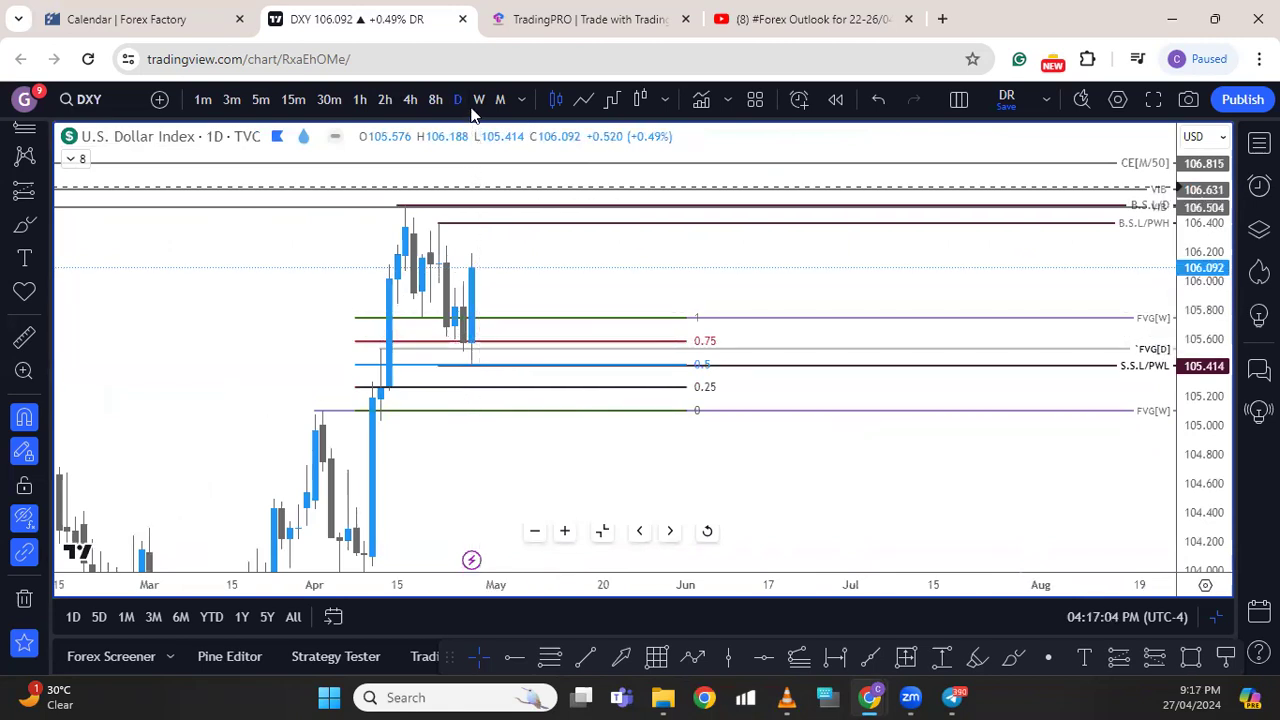
pyautogui.click(410, 99)
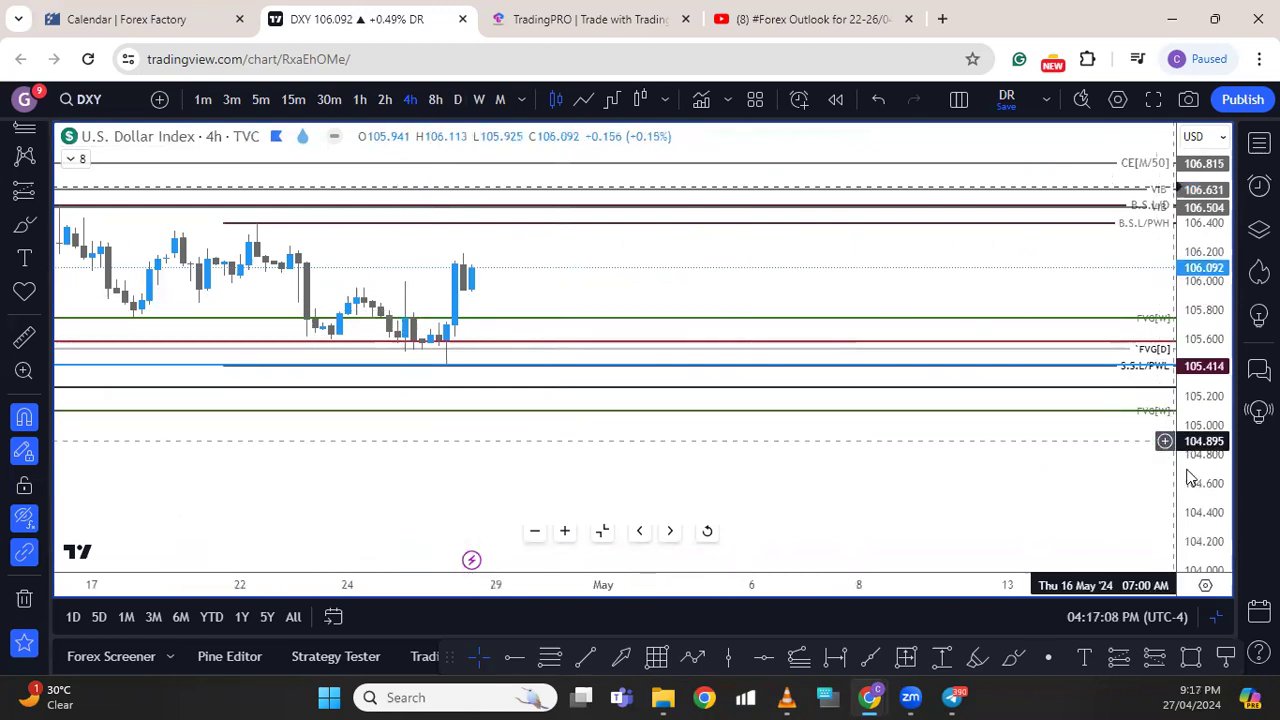
pyautogui.hscroll(-3, 591, 483)
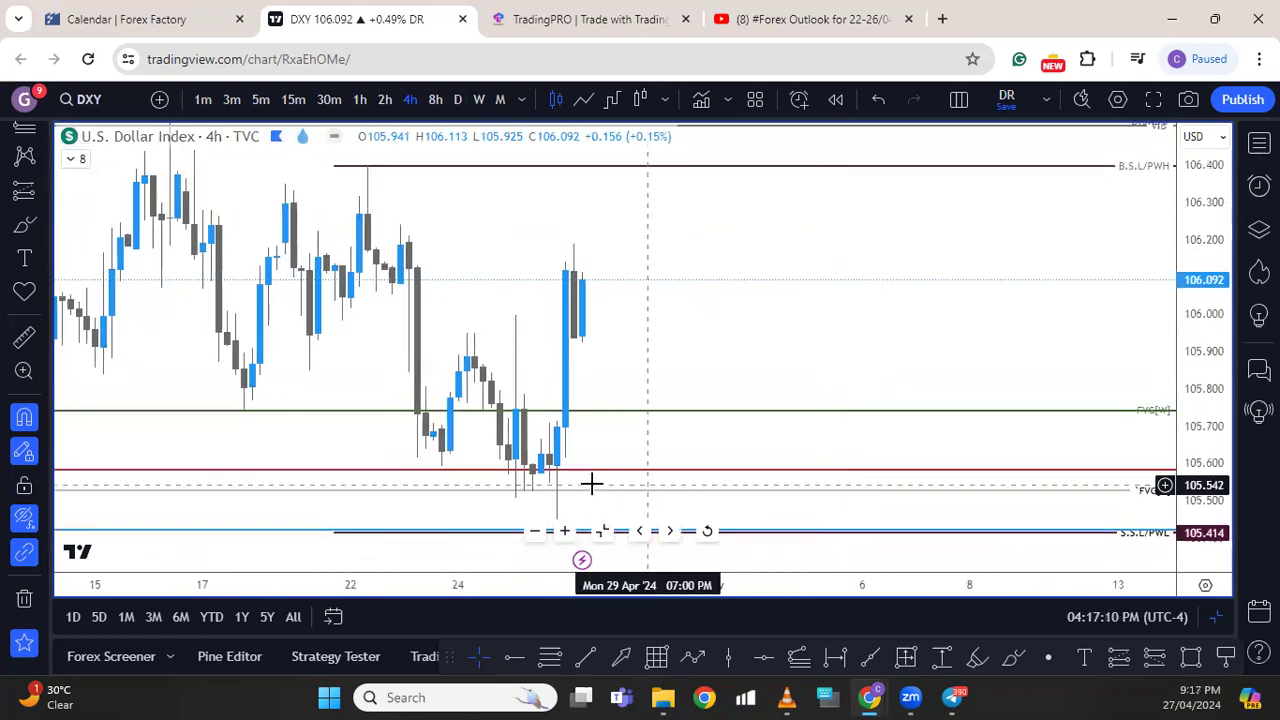
pyautogui.hscroll(-4, 575, 480)
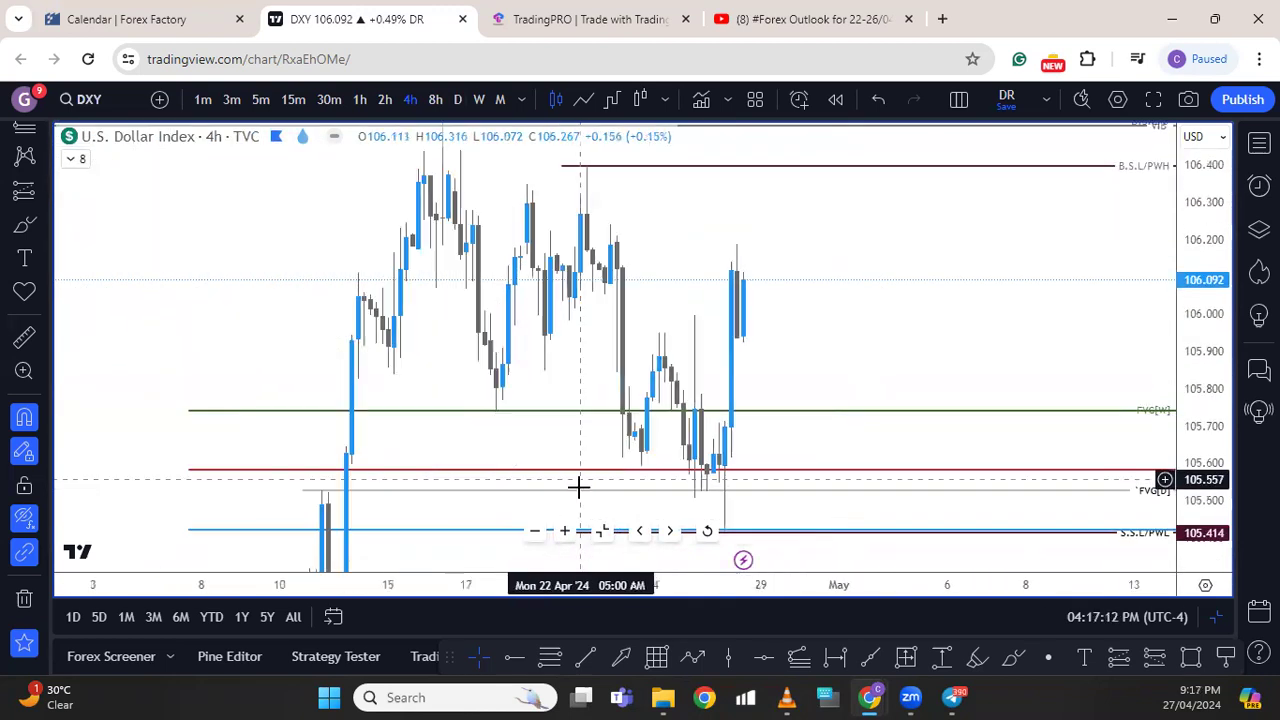
pyautogui.moveTo(823, 326)
pyautogui.mouseDown()
pyautogui.moveTo(806, 298)
pyautogui.moveTo(806, 338)
pyautogui.mouseUp()
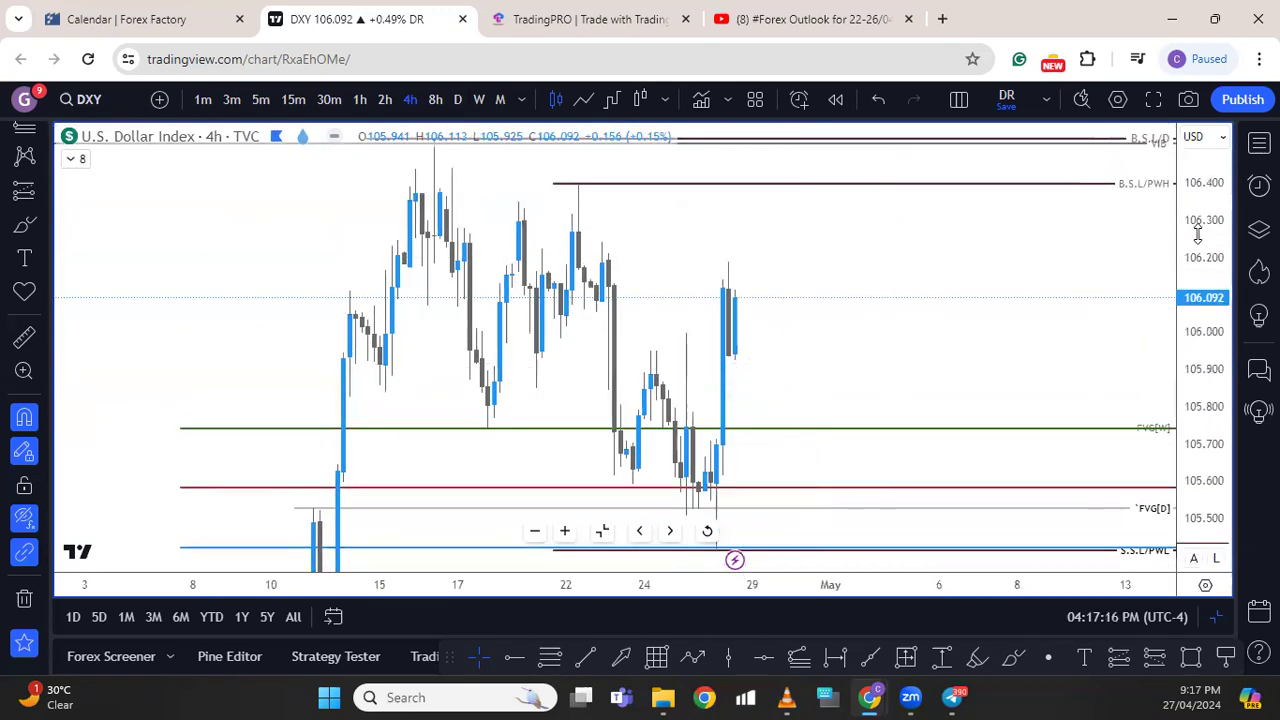
pyautogui.moveTo(1192, 250); pyautogui.dragTo(1192, 300)
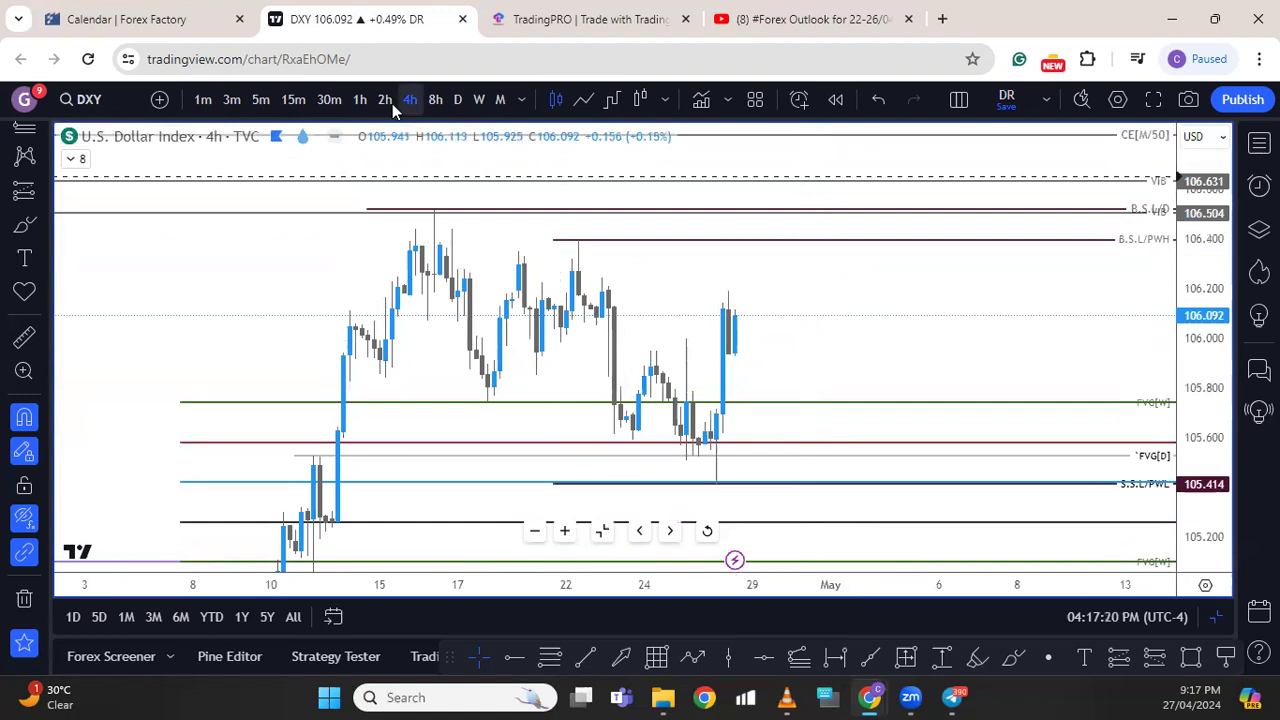
pyautogui.click(361, 100)
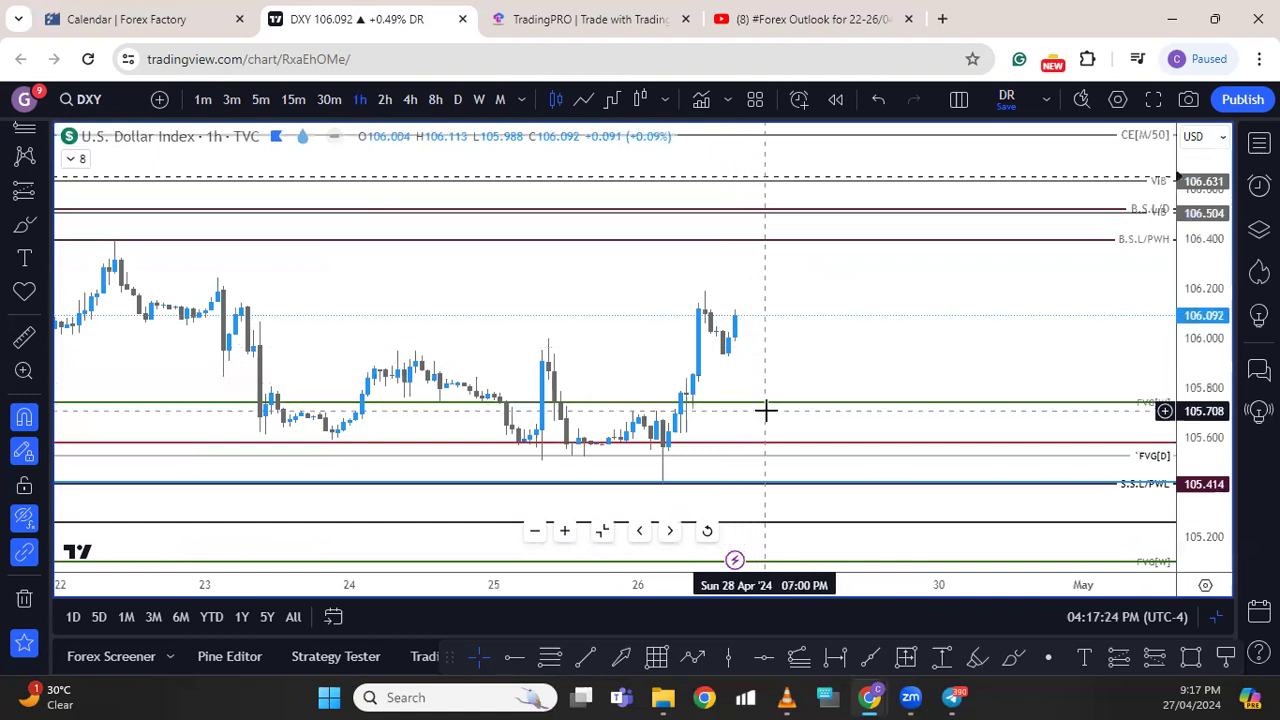
pyautogui.scroll(-2, 766, 412)
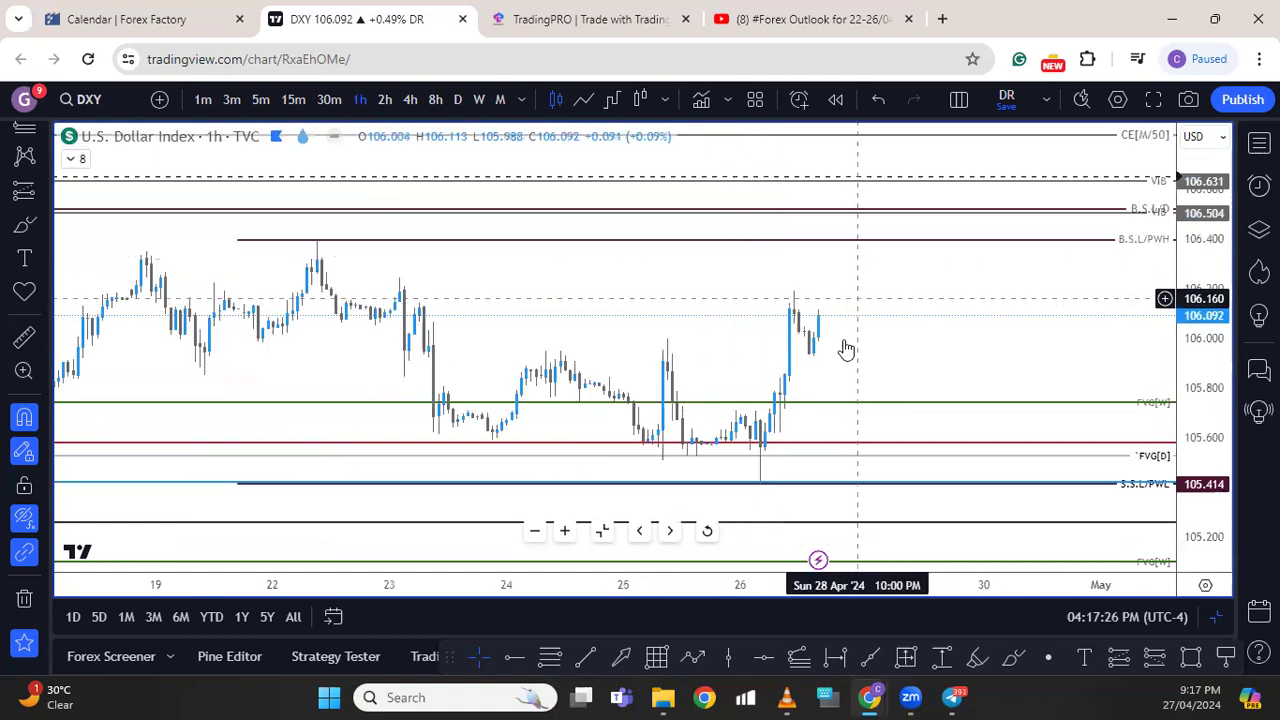
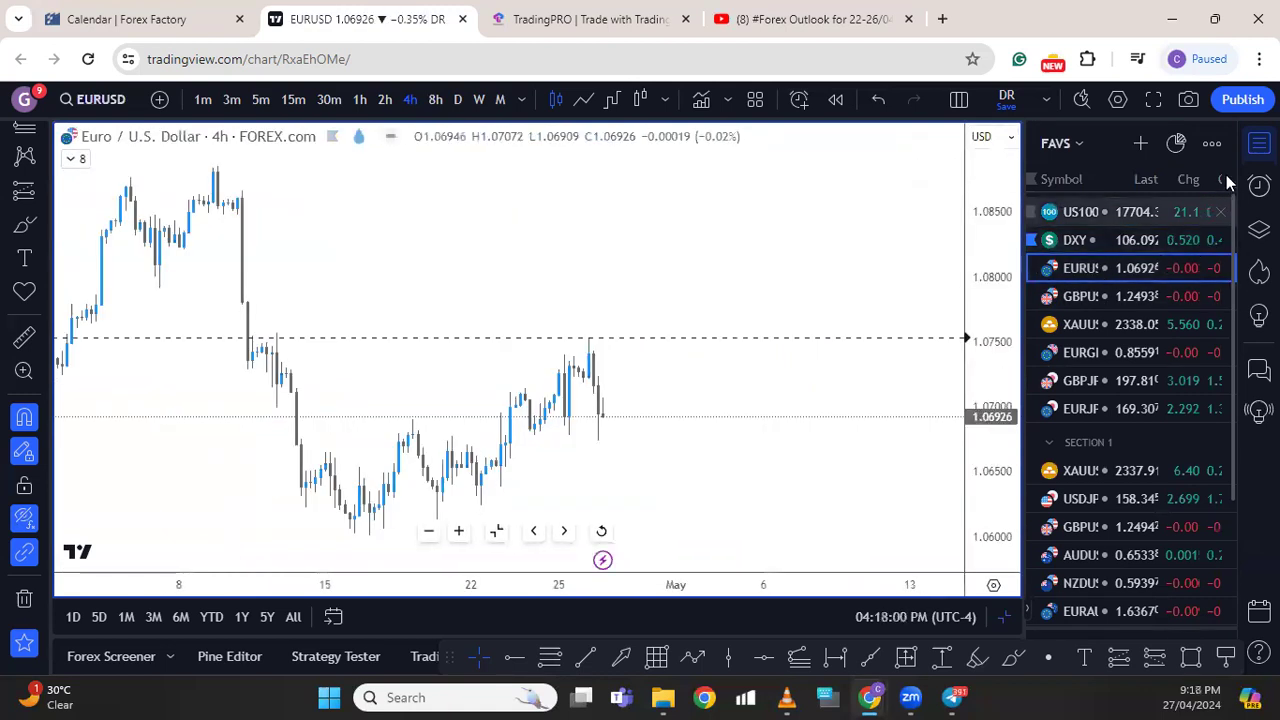
# Hide the watchlist and examine EURUSD against the weekly, daily and 4-hour FVG levels on weekly, daily, 4-hour and 1-hour timeframes
pyautogui.click(1259, 143)
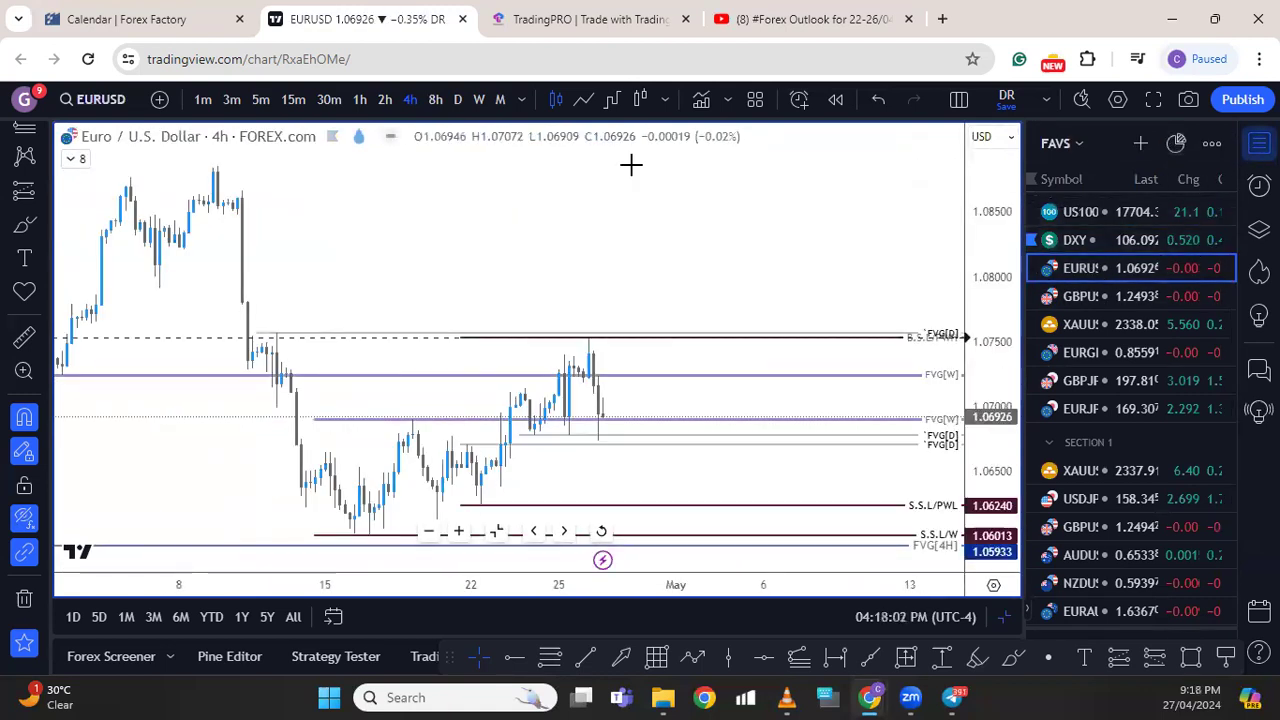
pyautogui.click(478, 102)
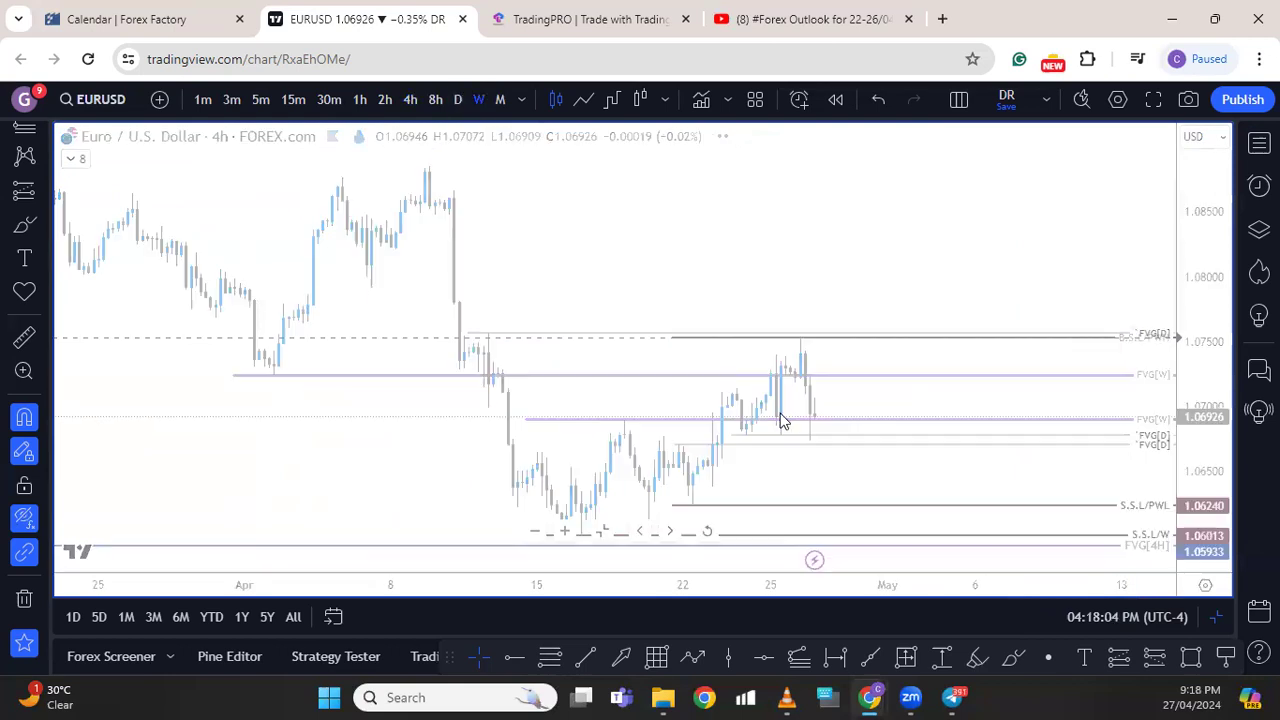
pyautogui.scroll(3, 745, 430)
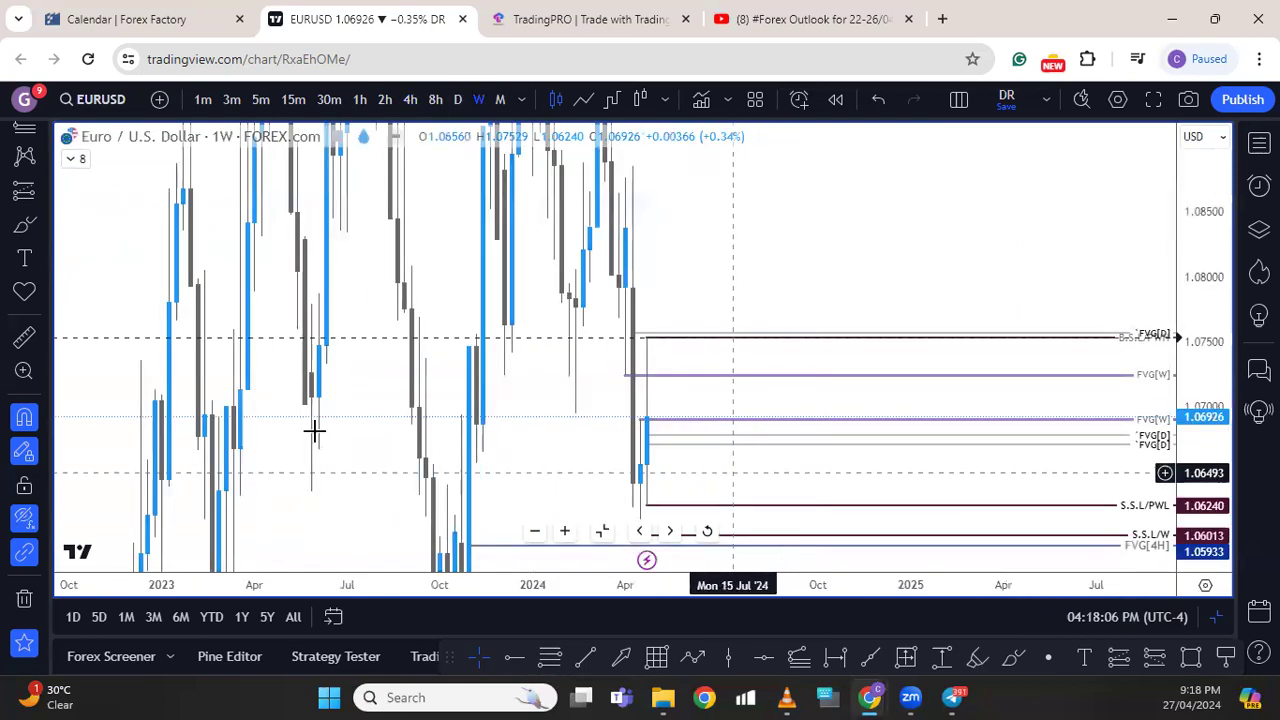
pyautogui.moveTo(843, 471); pyautogui.dragTo(903, 386)
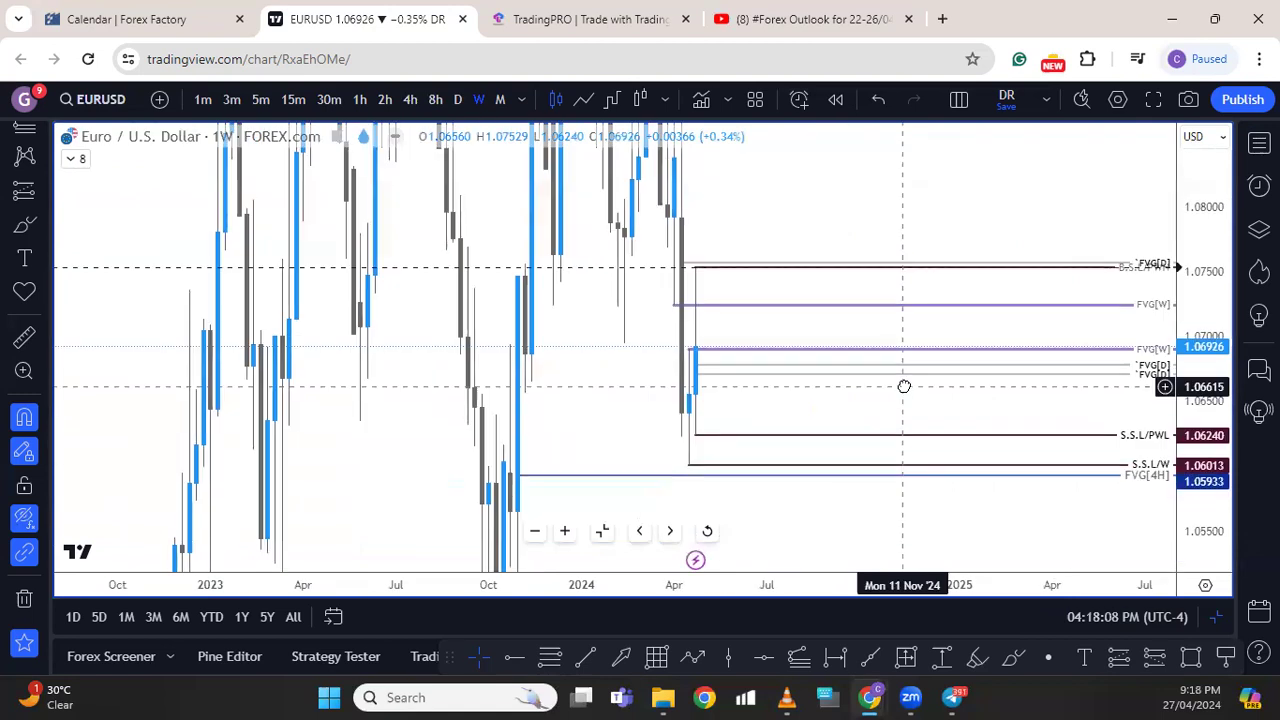
pyautogui.scroll(2, 640, 386)
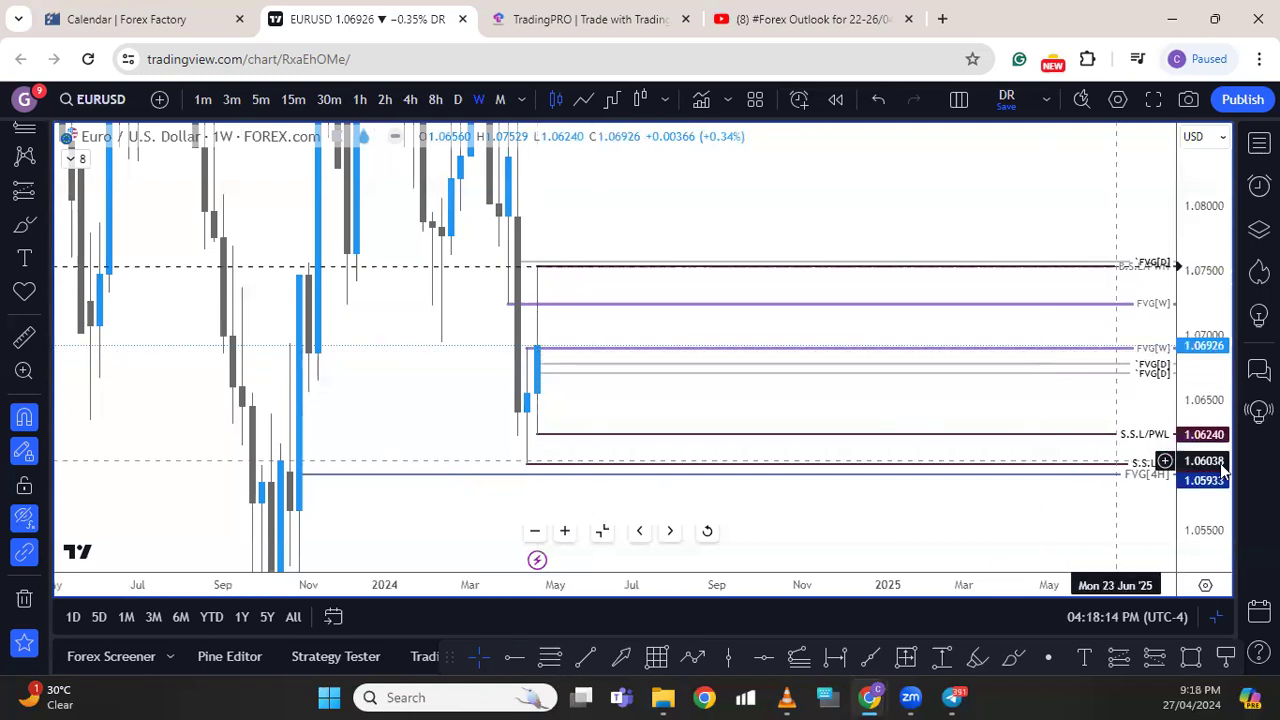
pyautogui.moveTo(1222, 455); pyautogui.dragTo(1218, 415)
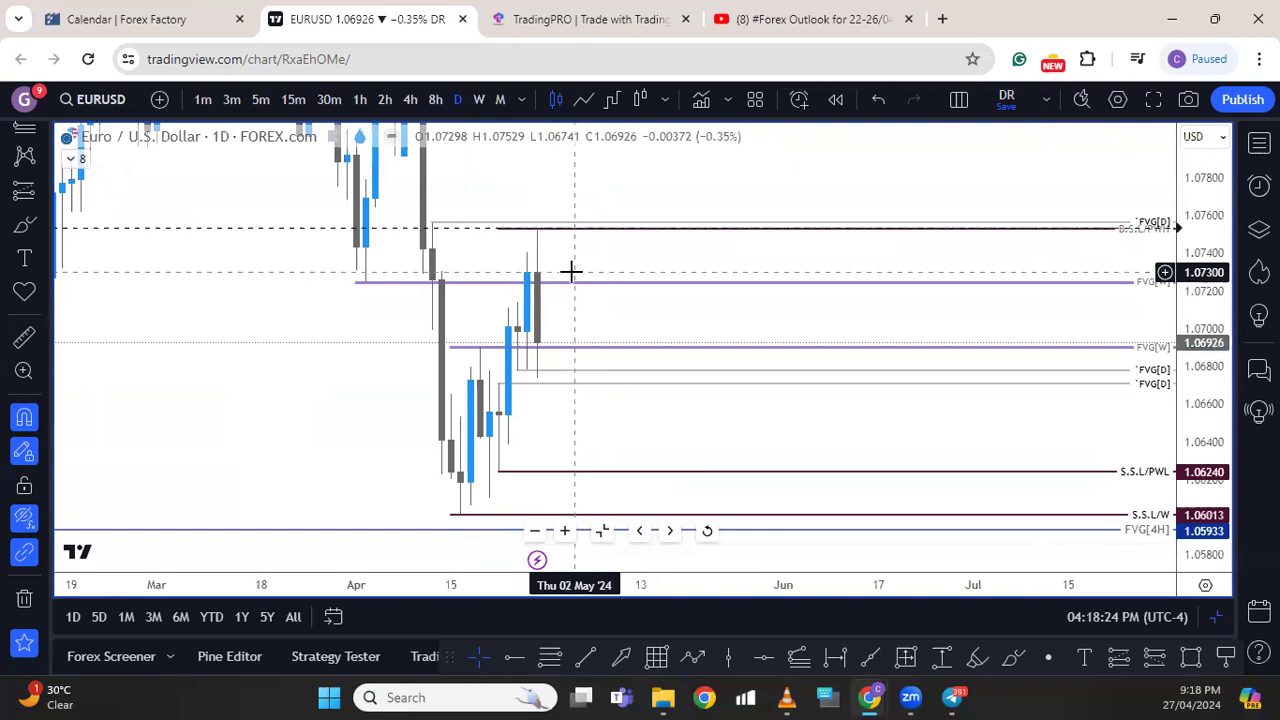
pyautogui.click(410, 99)
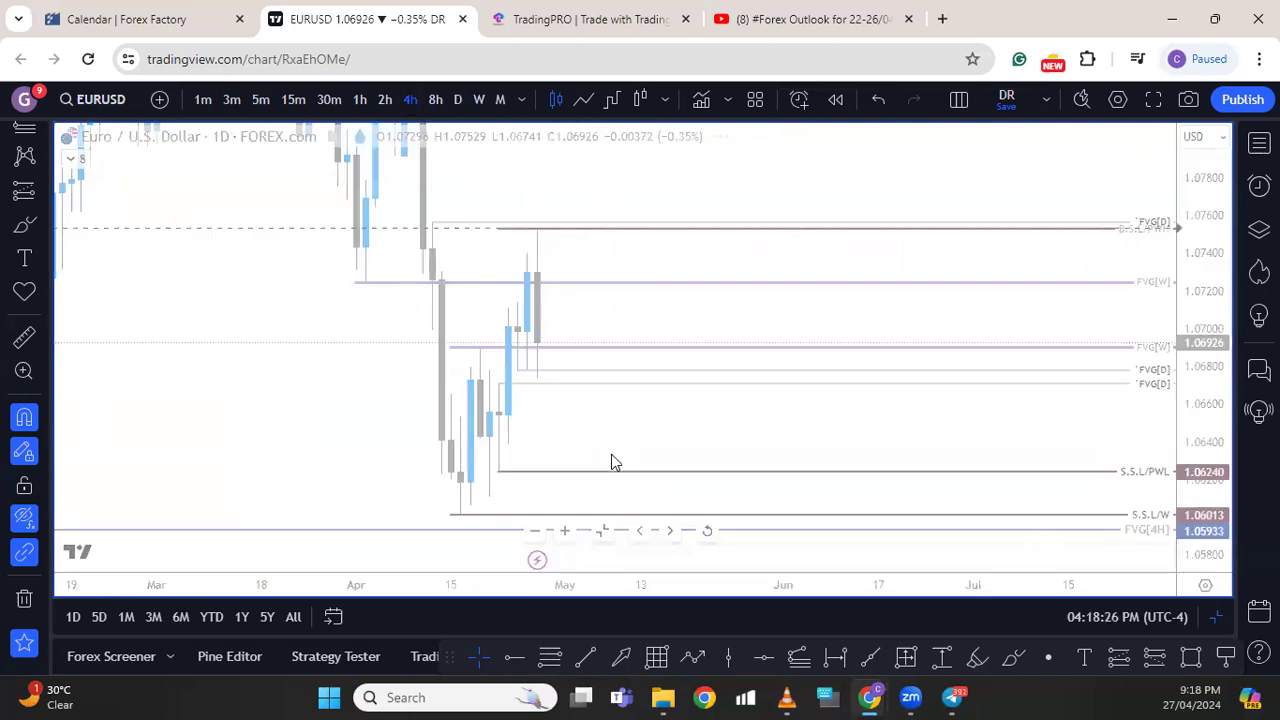
pyautogui.scroll(-2, 585, 400)
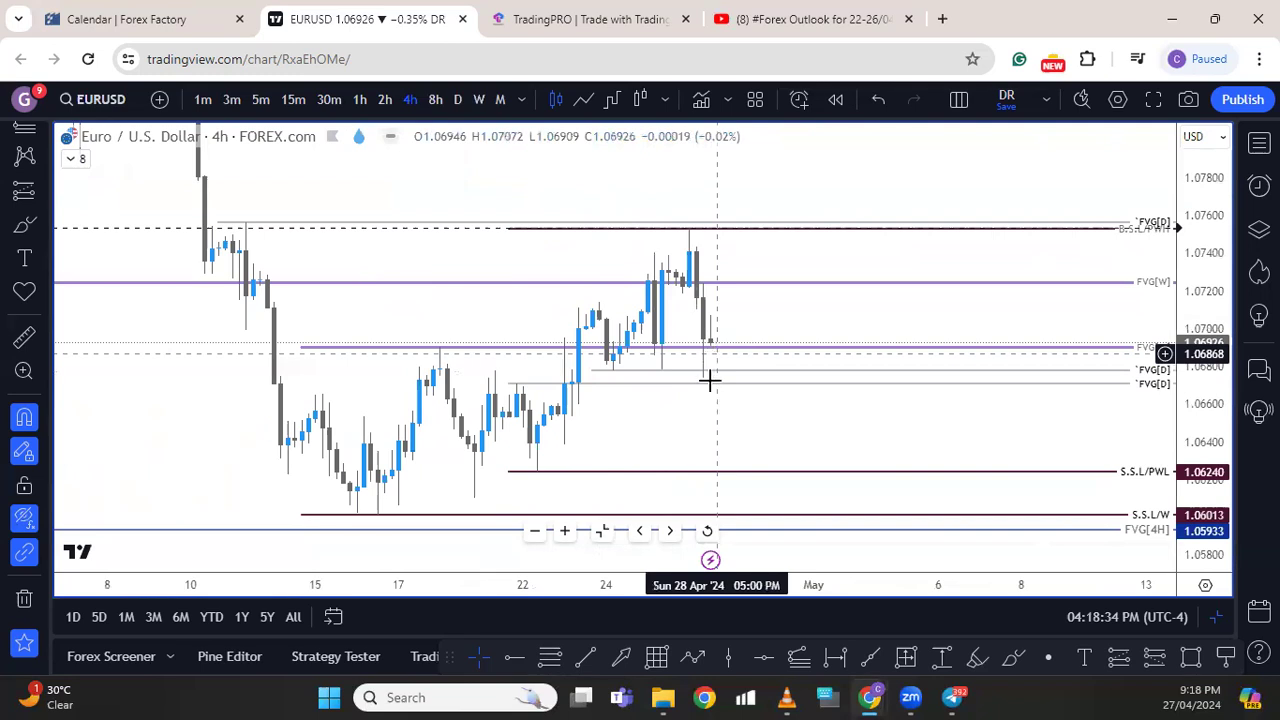
pyautogui.click(358, 100)
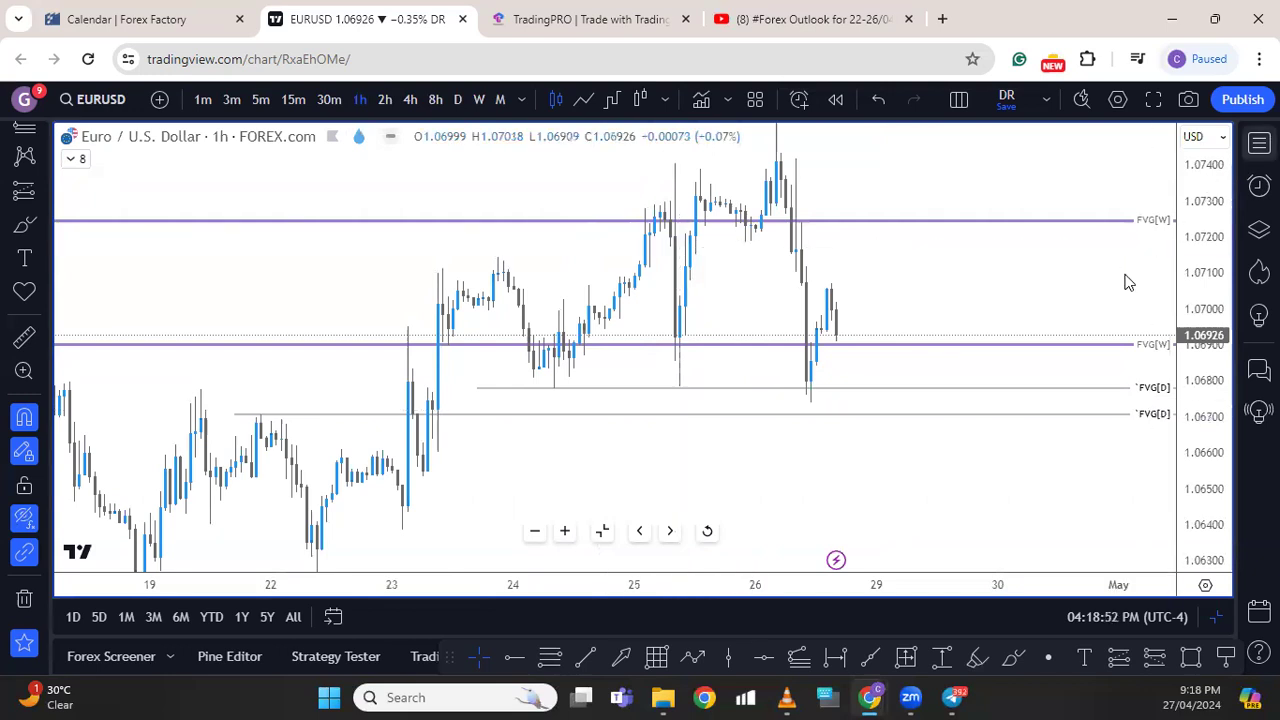
# Compare DXY with EURUSD on the 1-hour timeframe from the FAVS watchlist, ending on the EURUSD 4-hour chart
pyautogui.hotkey('alt', 'w')
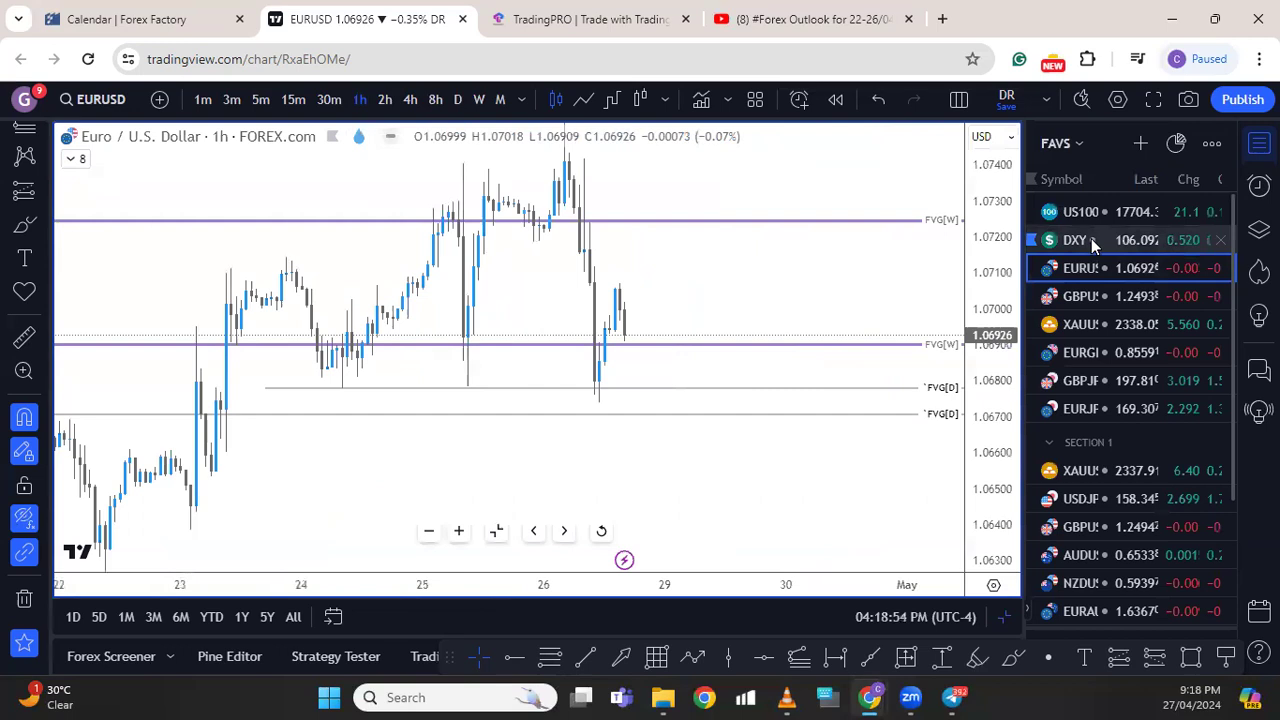
pyautogui.click(1091, 238)
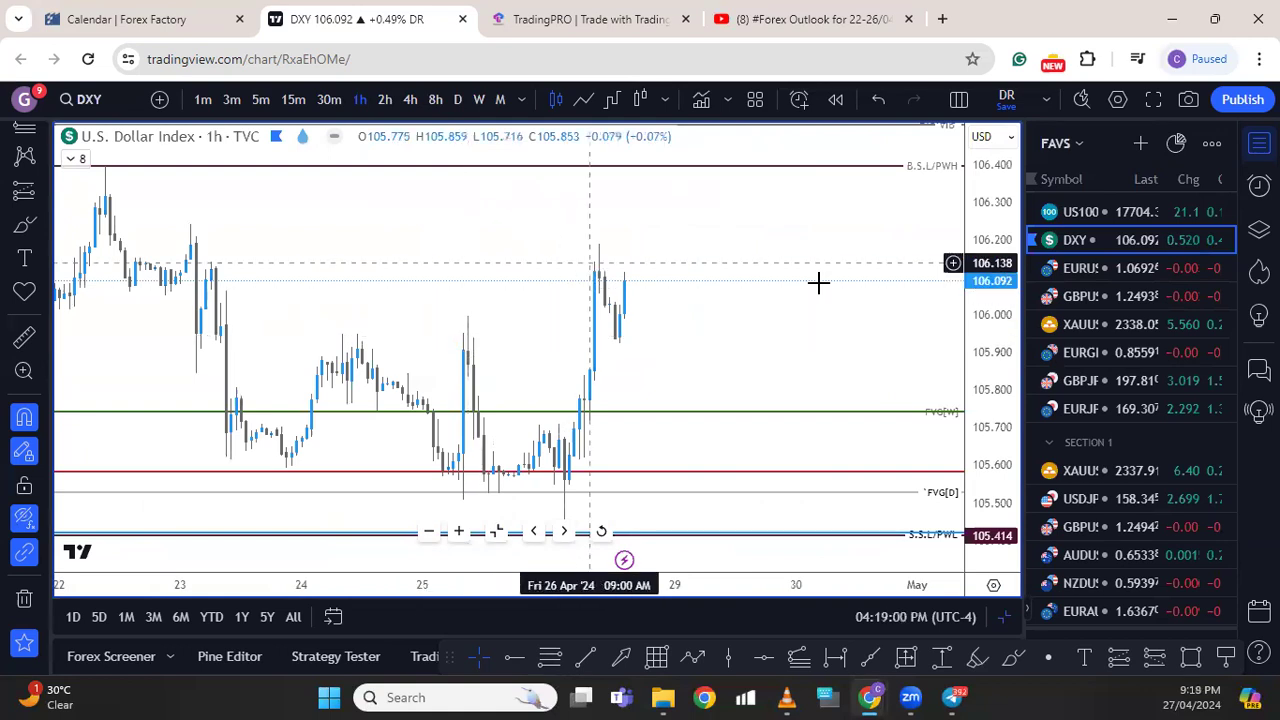
pyautogui.click(1095, 270)
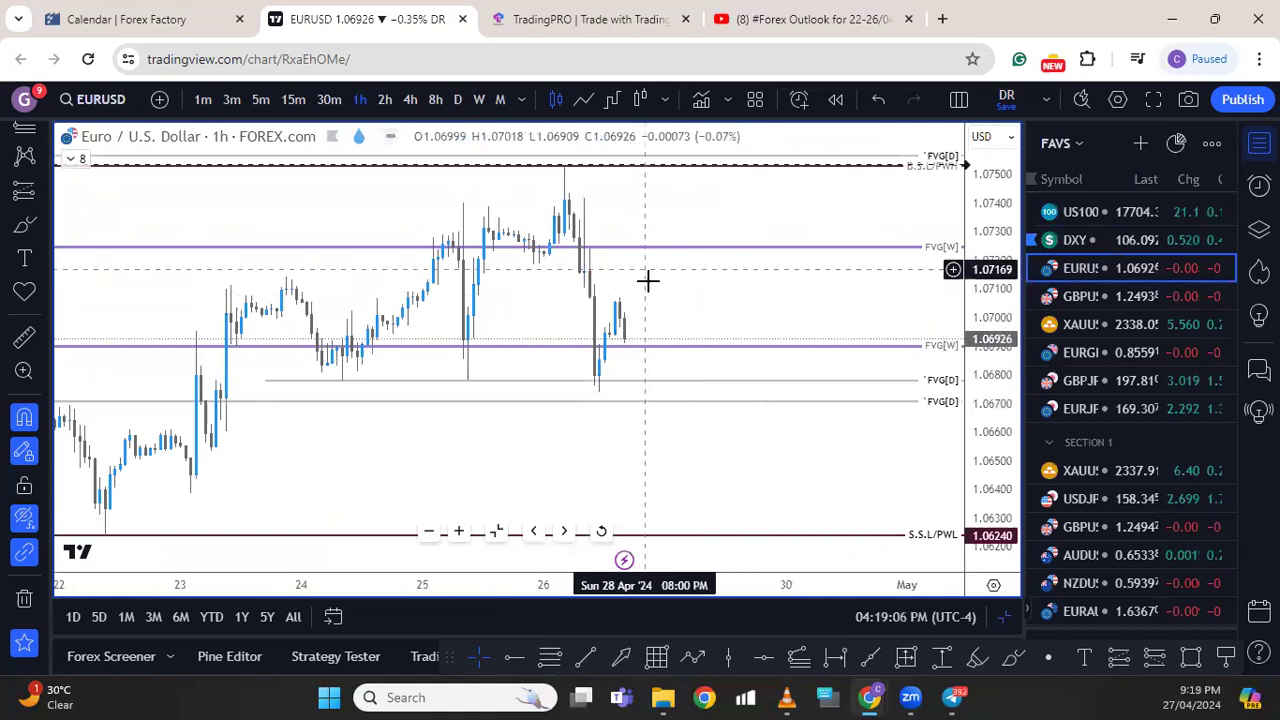
pyautogui.scroll(-2, 666, 481)
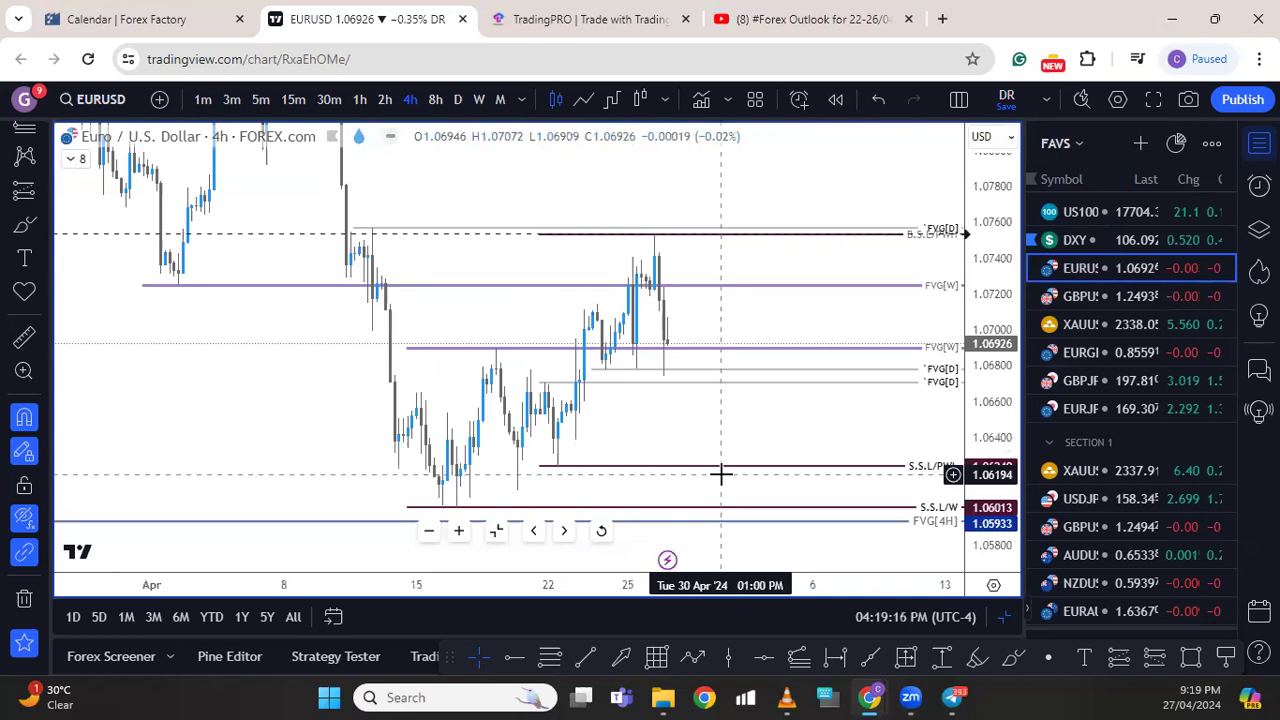
# Open GBPUSD from the FAVS watchlist and examine it against the monthly and weekly FVG levels on weekly, daily and 4-hour timeframes
pyautogui.click(1120, 298)
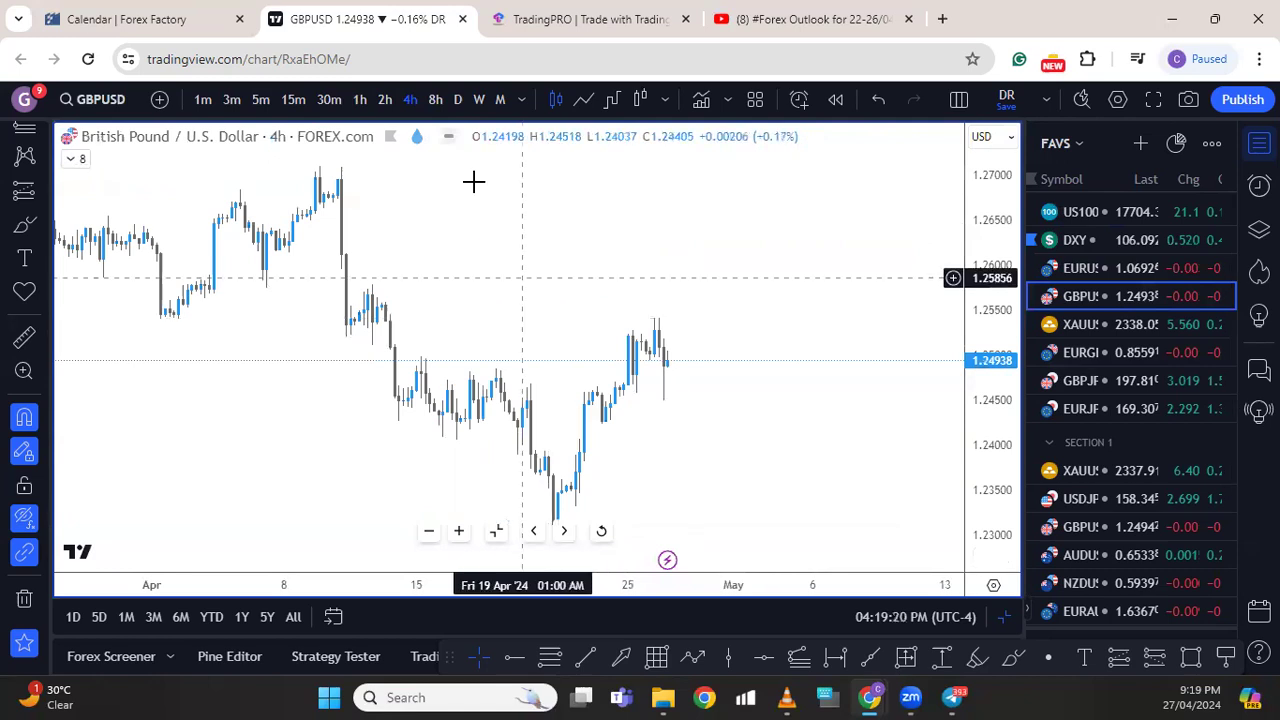
pyautogui.click(478, 99)
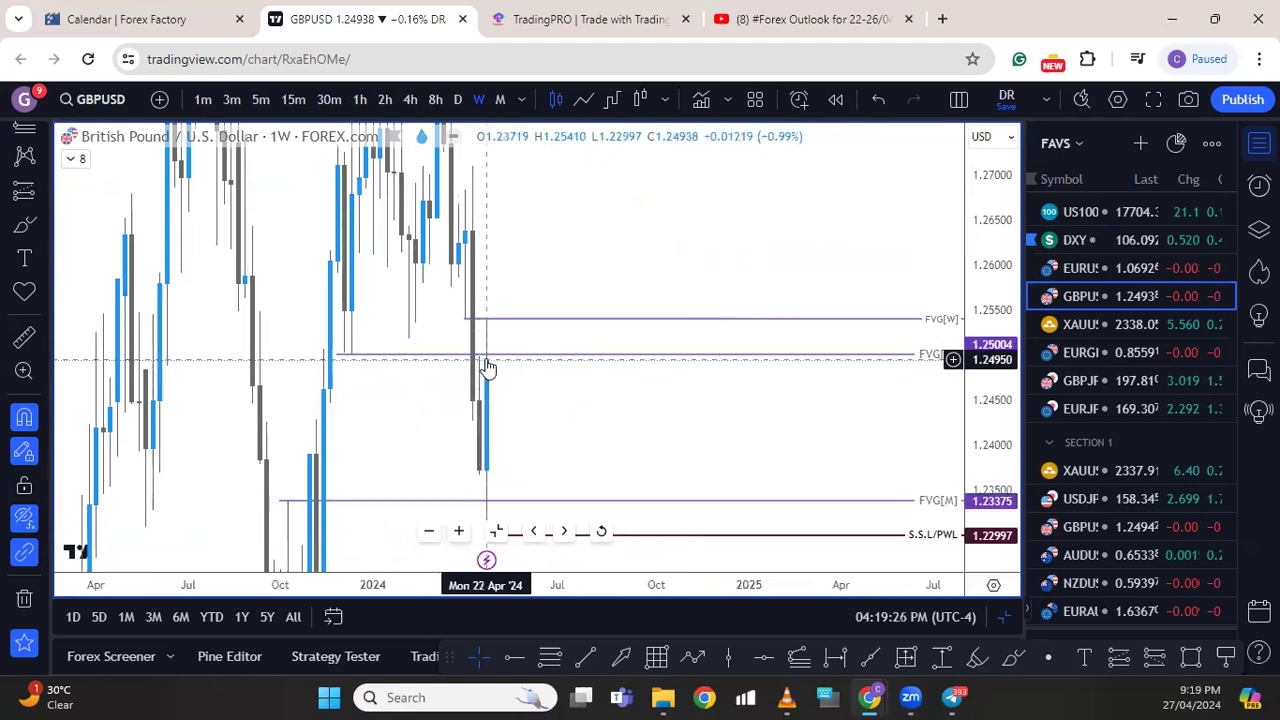
pyautogui.doubleClick(978, 455)
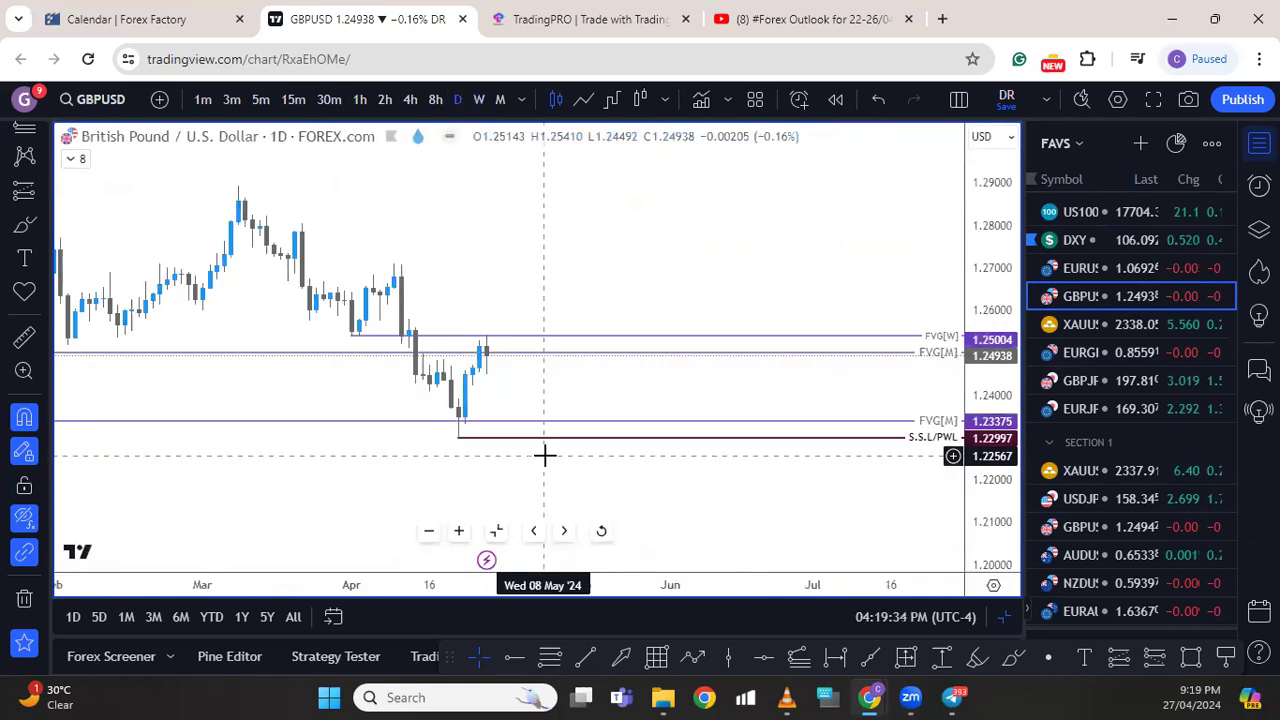
pyautogui.scroll(-5, 544, 455)
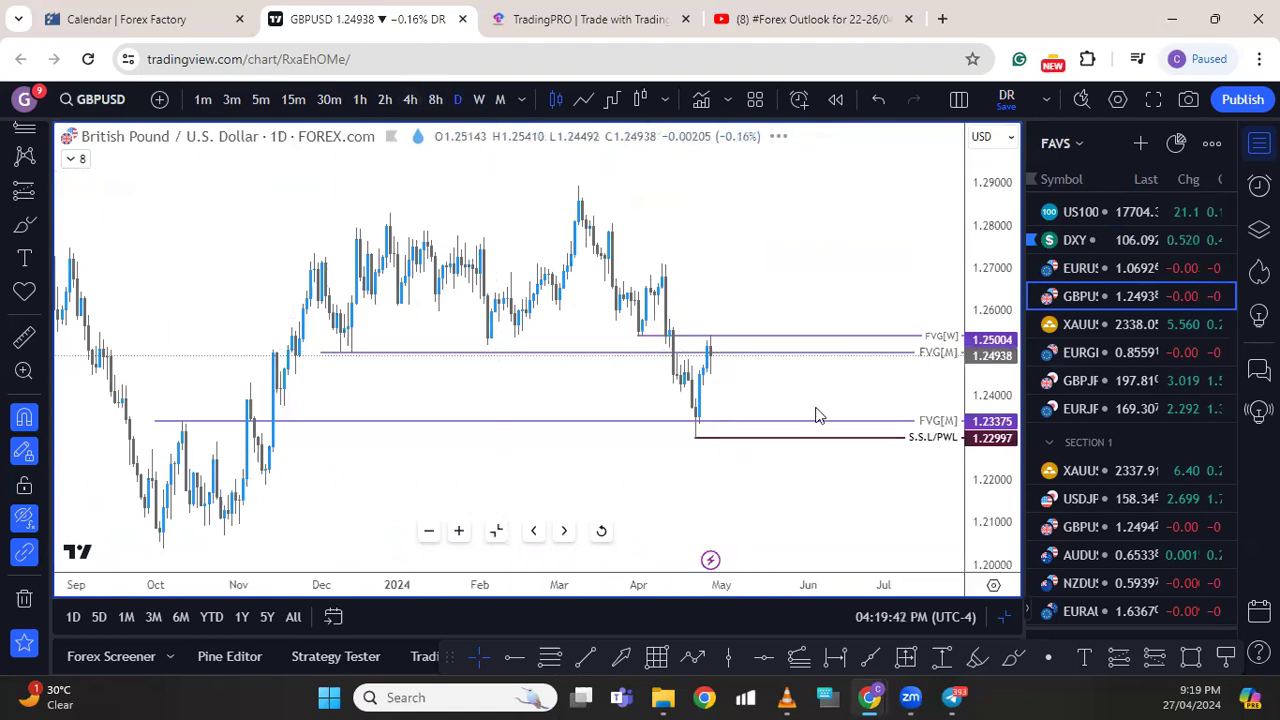
pyautogui.write('4h')
pyautogui.press('Return')
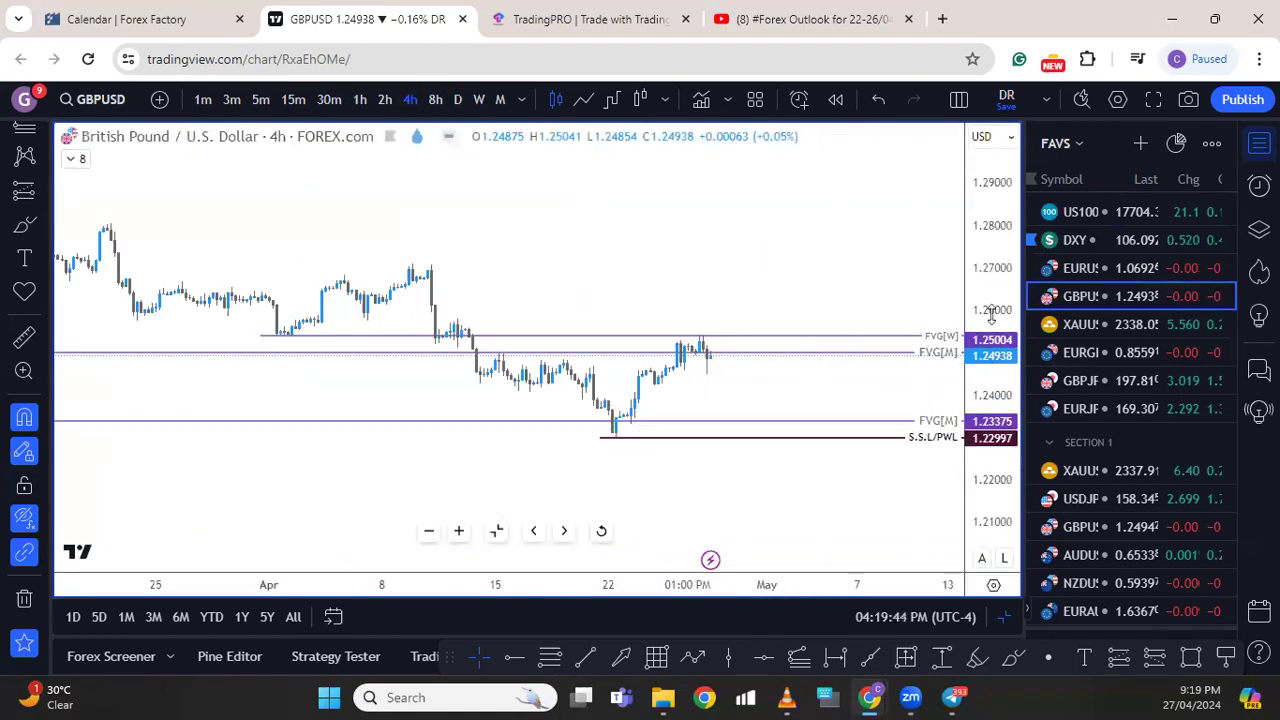
pyautogui.moveTo(990, 370); pyautogui.dragTo(990, 400)
pyautogui.scroll(-2, 846, 449)
pyautogui.scroll(2, 853, 466)
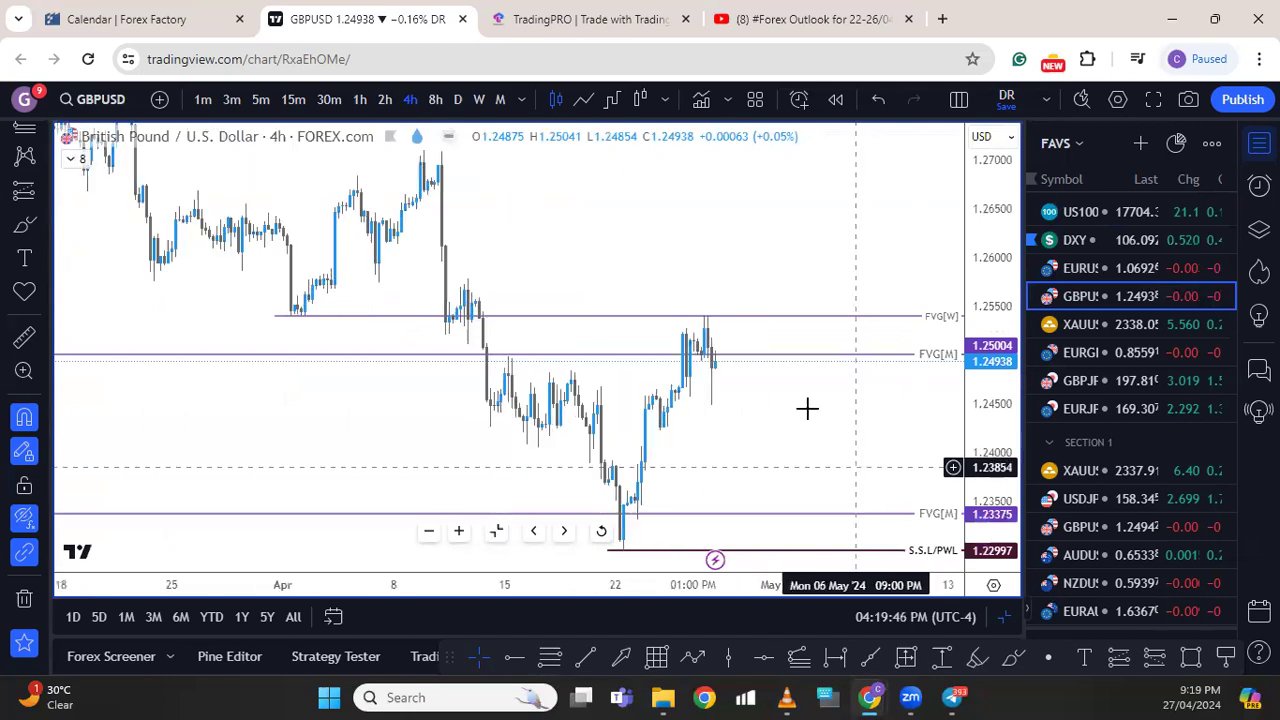
pyautogui.scroll(1, 853, 466)
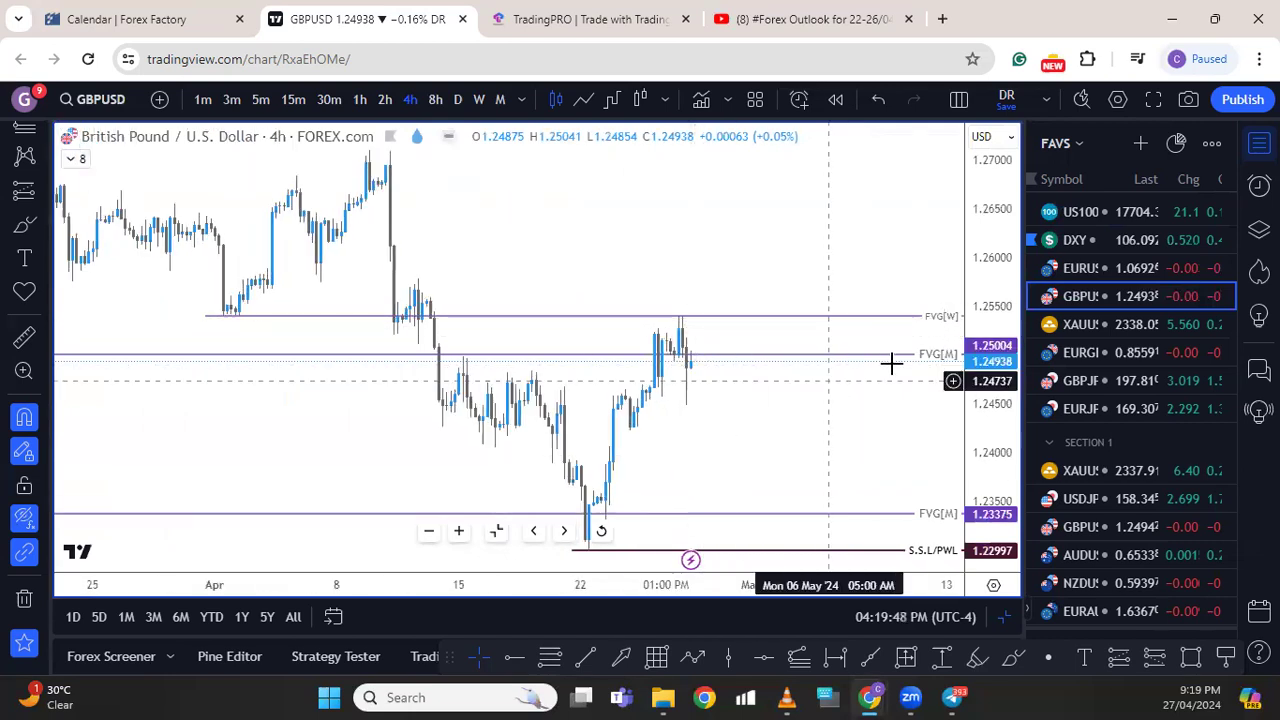
# Draw a horizontal ray on the GBPUSD 4-hour chart at 1.25952 from 10 Apr '24 and apply the FVG[4H] template
pyautogui.click(820, 316)
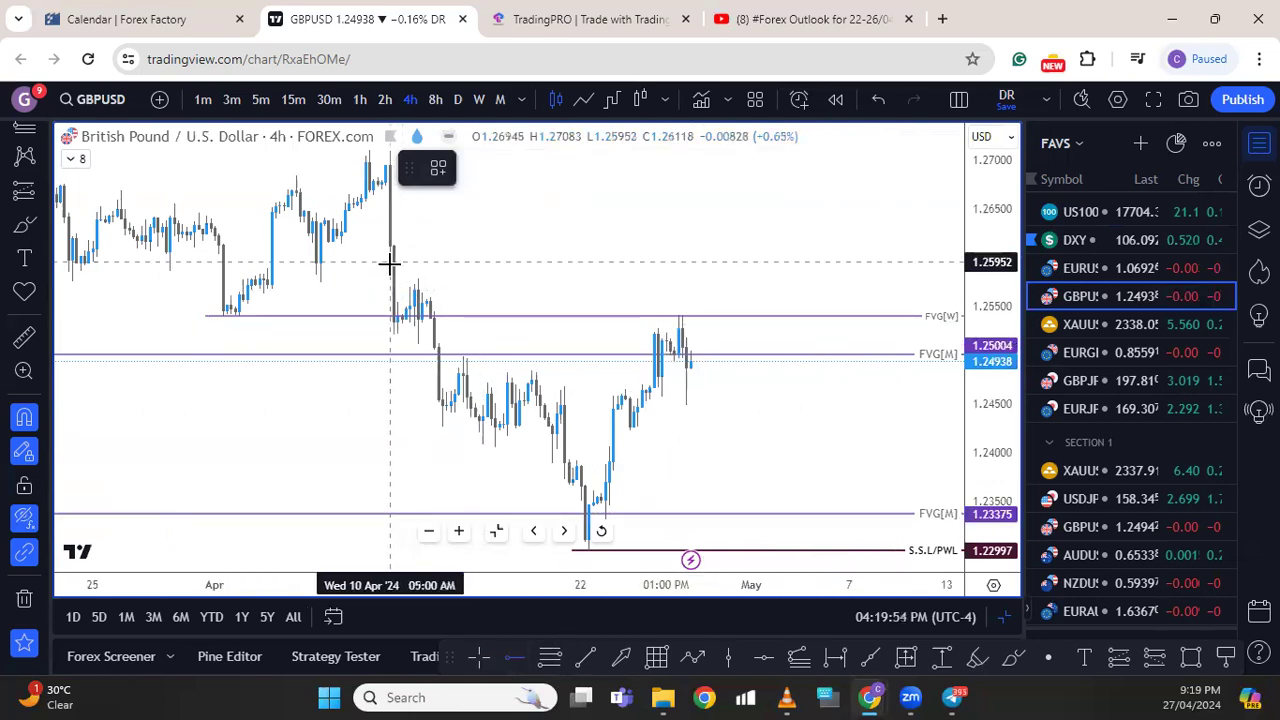
pyautogui.click(390, 262)
pyautogui.click(438, 170)
pyautogui.scroll(-10, 485, 442)
pyautogui.scroll(-3, 485, 442)
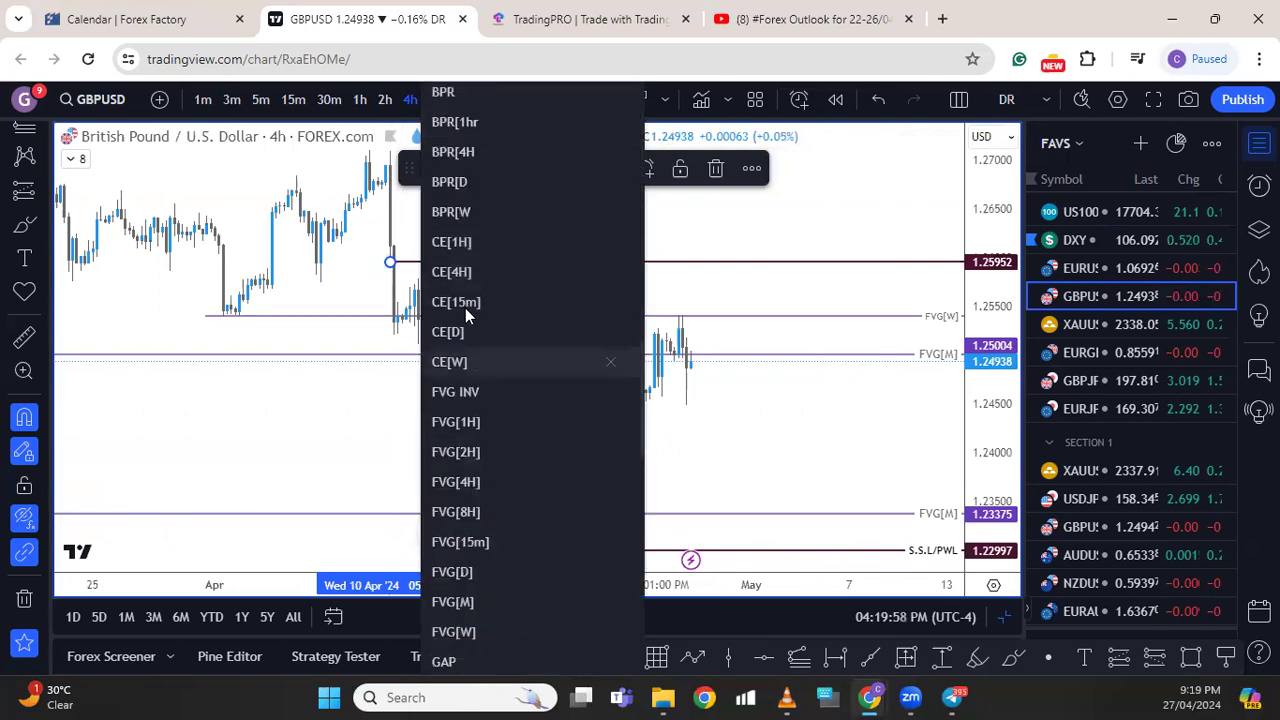
pyautogui.click(474, 485)
# Clone the FVG[4H] ray, place the copy at 1.25543, and lock both FVG[4H] lines
pyautogui.click(751, 168)
pyautogui.click(790, 284)
pyautogui.moveTo(390, 226); pyautogui.dragTo(397, 302)
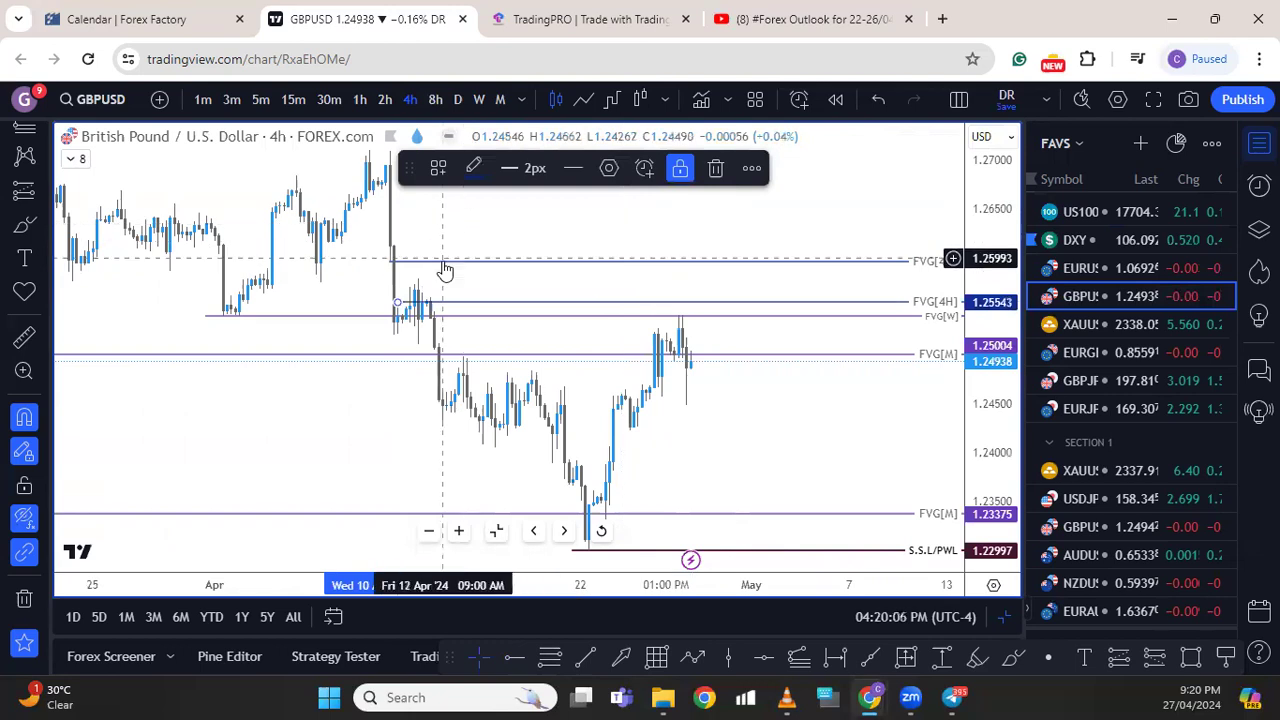
pyautogui.click(445, 262)
pyautogui.click(679, 169)
# Sketch a zigzag price path from the latest candle up towards the upper FVG[4H] line and down to about 1.242, and delete it
pyautogui.click(693, 656)
pyautogui.click(703, 360)
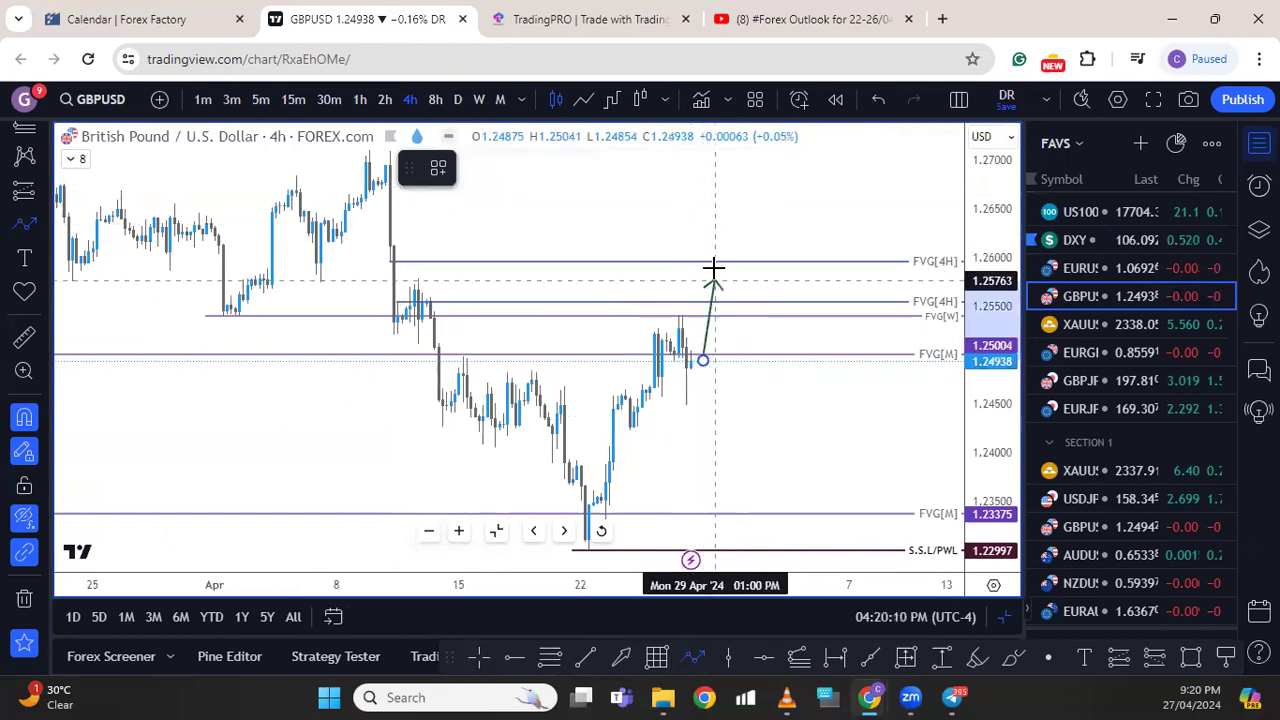
pyautogui.click(715, 269)
pyautogui.click(735, 317)
pyautogui.click(743, 279)
pyautogui.click(752, 341)
pyautogui.click(760, 321)
pyautogui.doubleClick(792, 432)
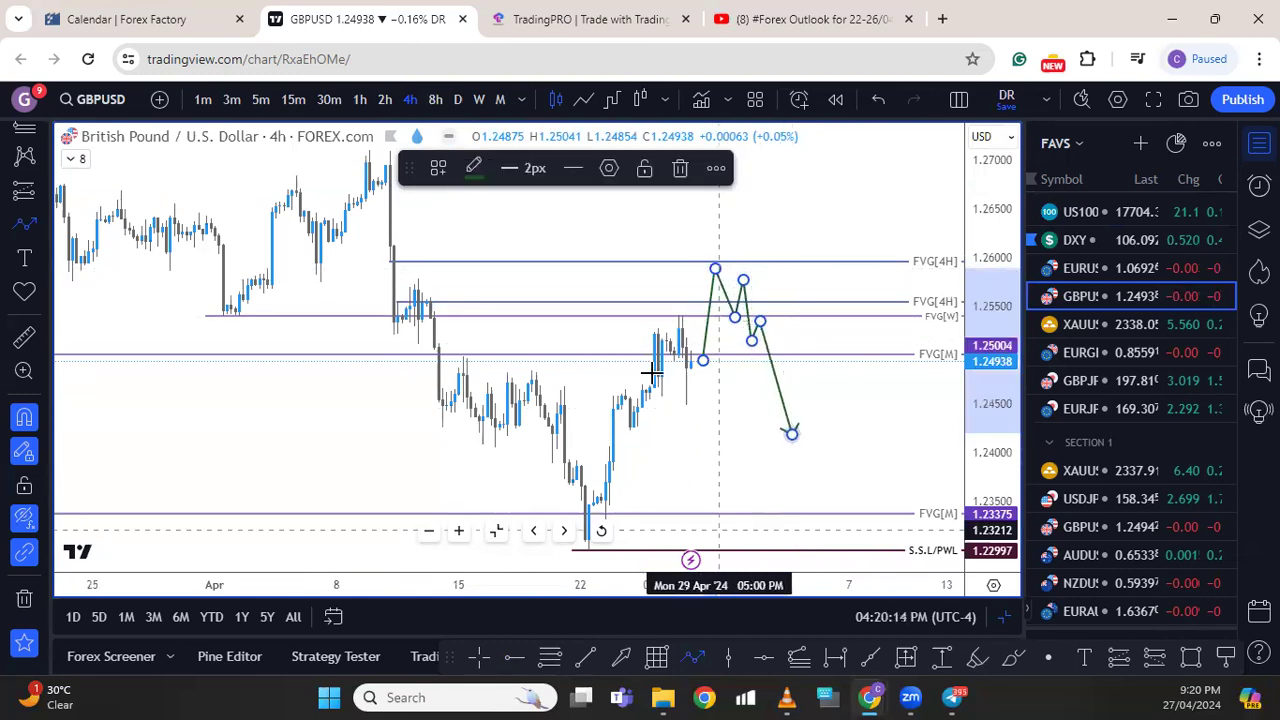
pyautogui.click(680, 168)
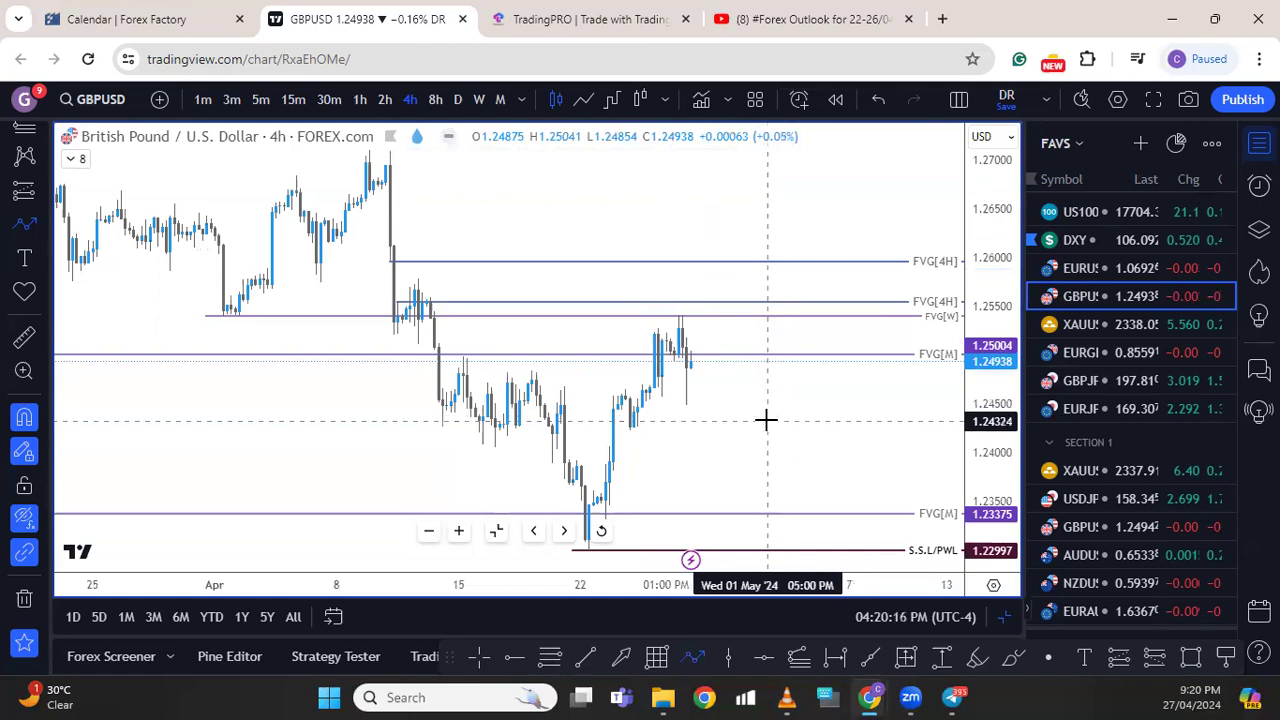
# Hide the watchlist beside the GBPUSD chart and switch to the TradingPRO website
pyautogui.rightClick(766, 420)
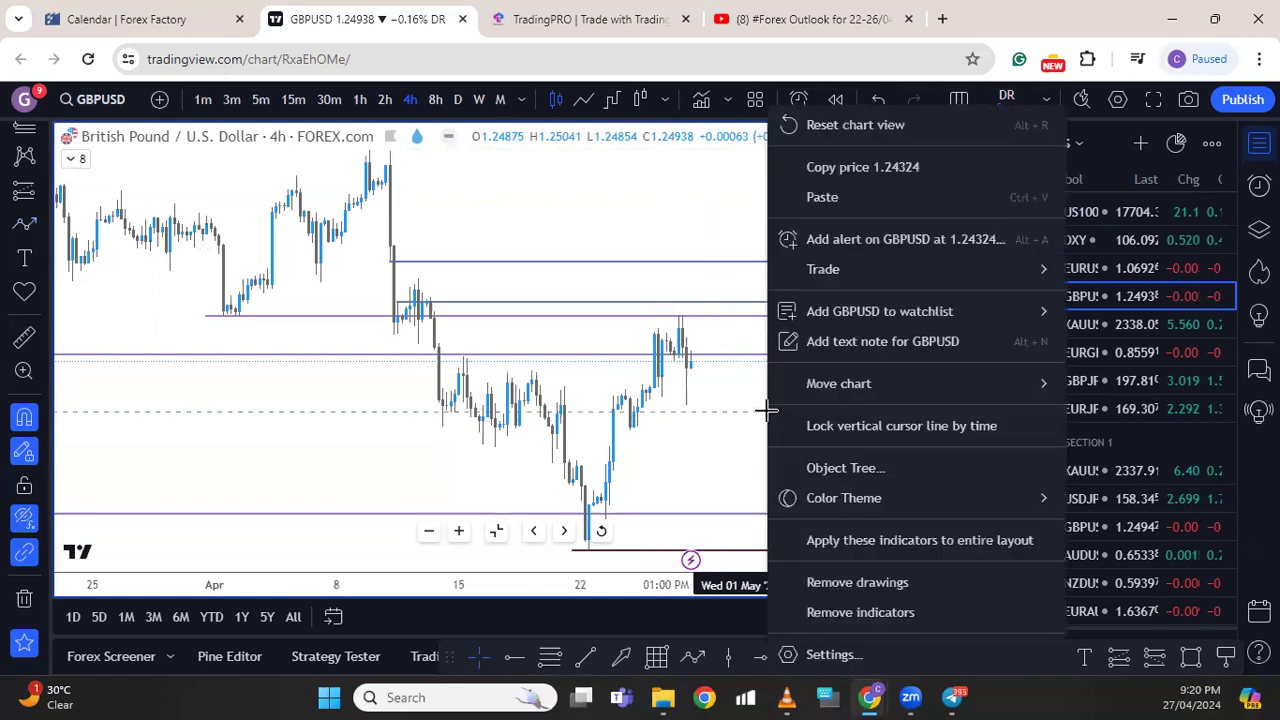
pyautogui.click(700, 214)
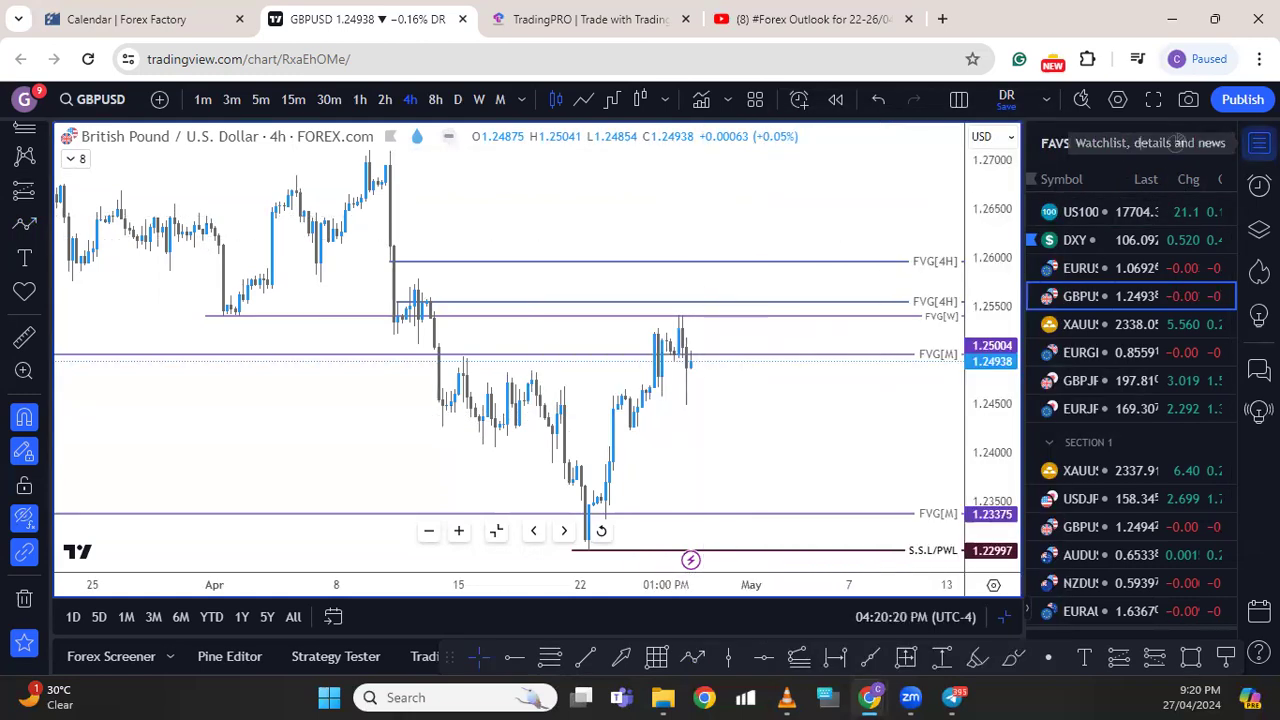
pyautogui.click(1259, 143)
pyautogui.click(590, 19)
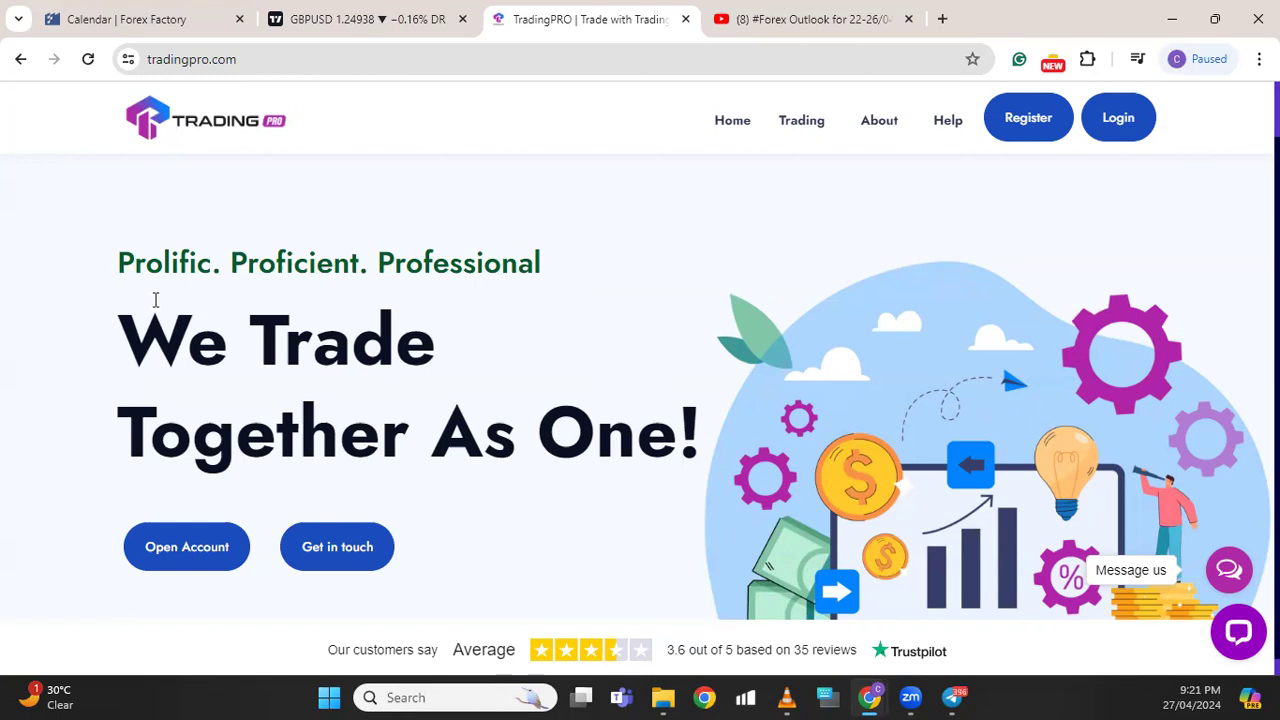
# Switch to the YouTube video "Forex Outlook for 22-26/04/2024" and review its description, including the chapter timestamps, trade ideas link and Telegram links
pyautogui.click(757, 20)
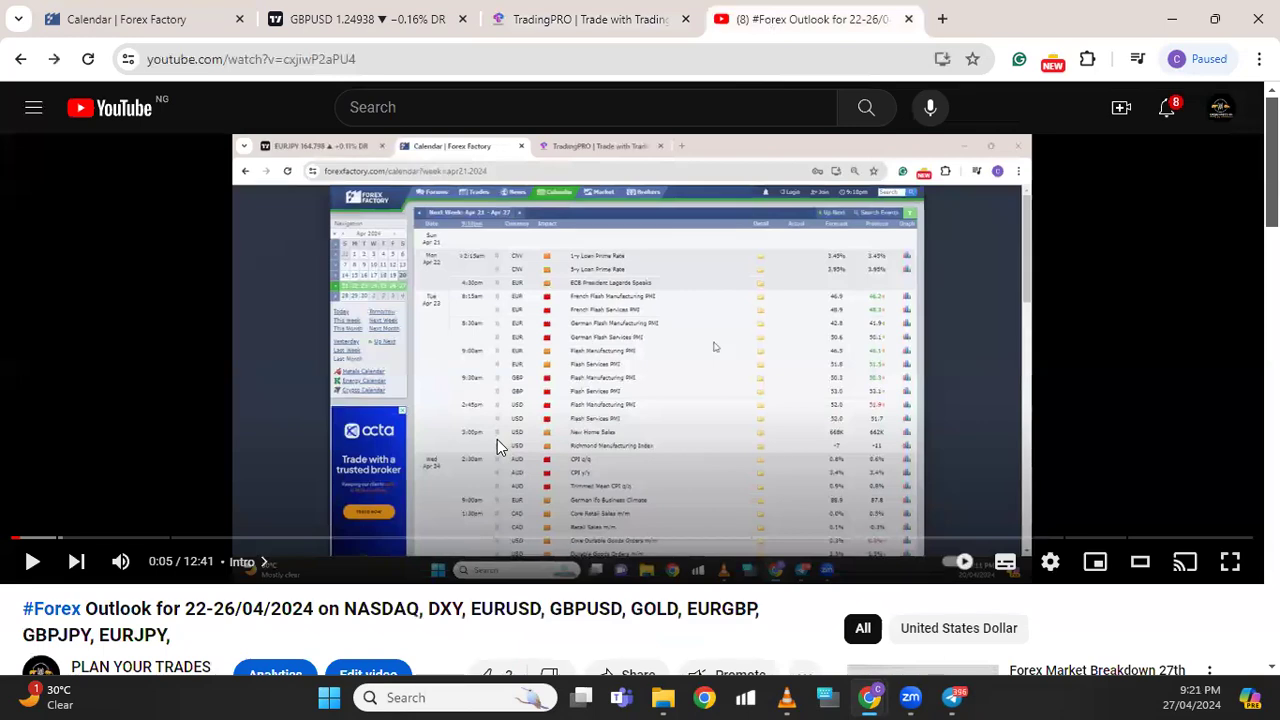
pyautogui.scroll(-2, 497, 447)
pyautogui.scroll(-1, 147, 600)
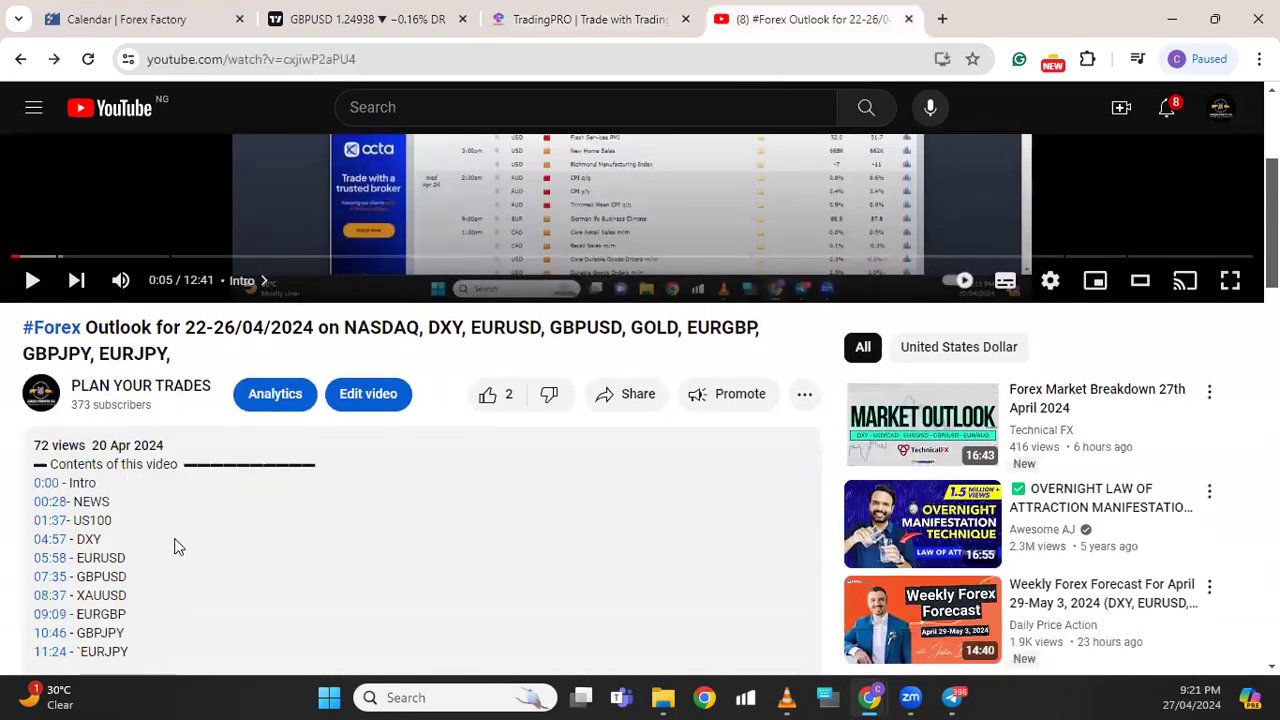
pyautogui.scroll(-2, 174, 546)
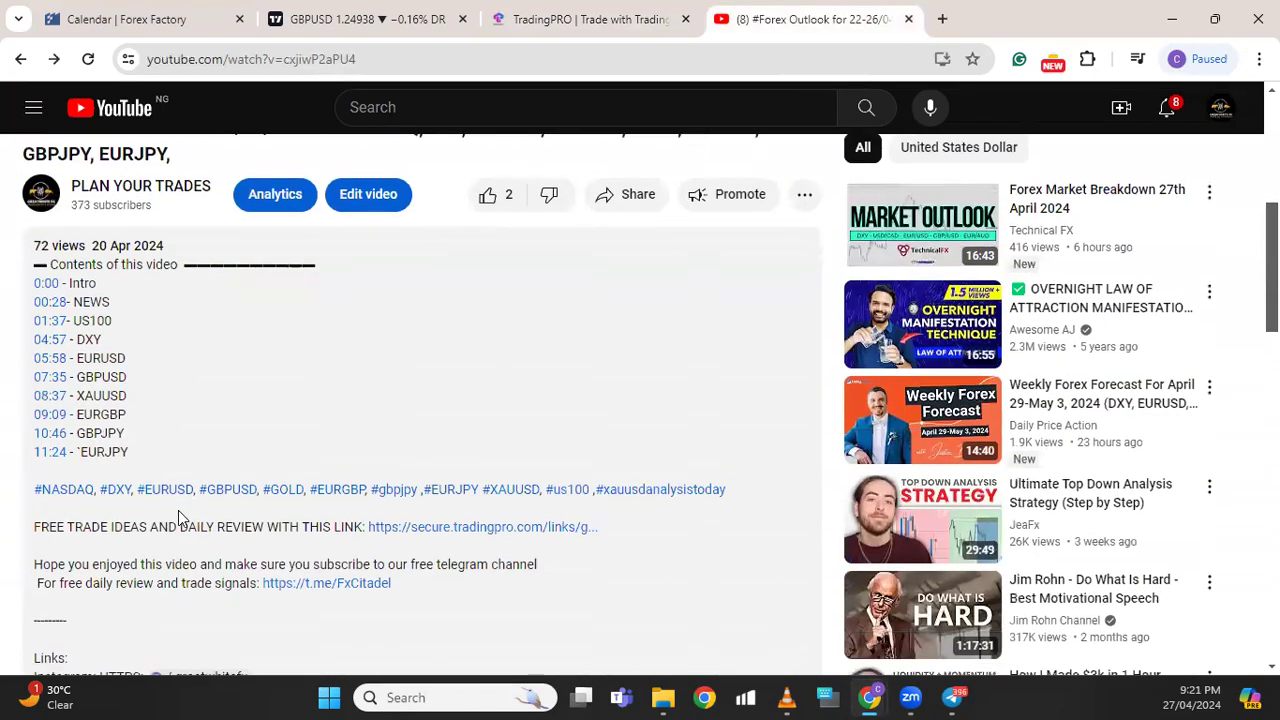
pyautogui.scroll(-3, 160, 505)
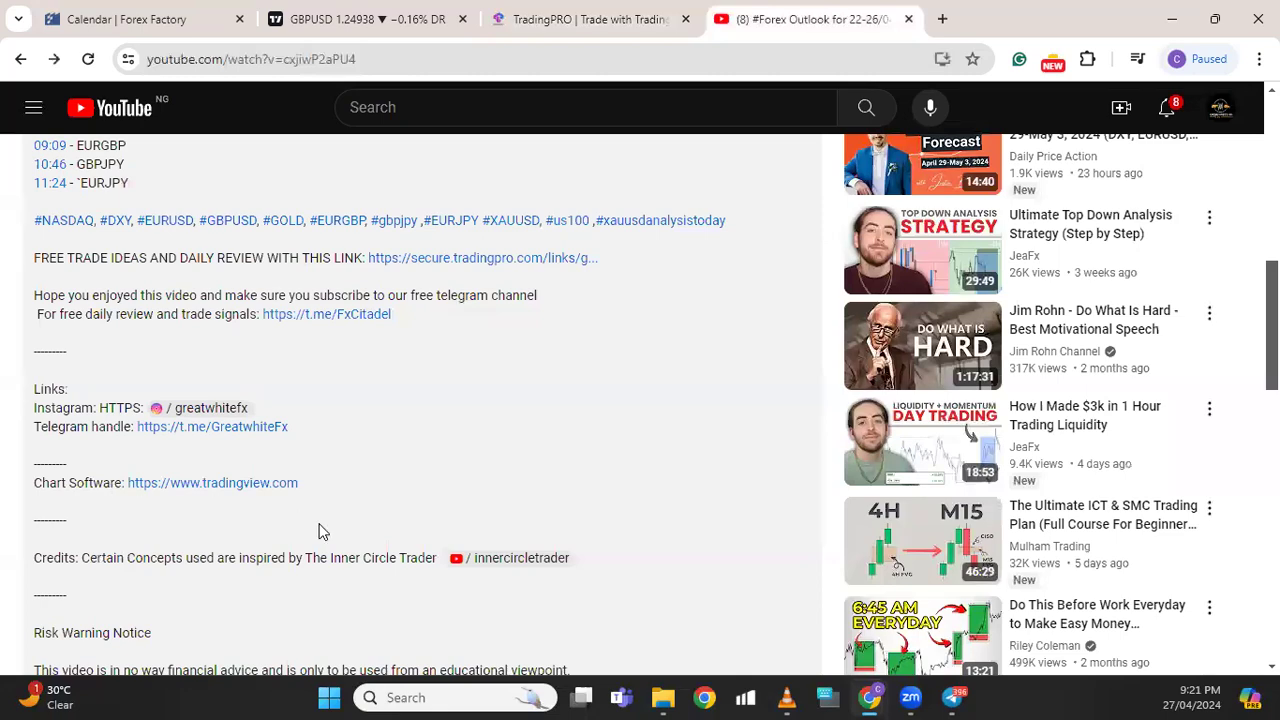
pyautogui.scroll(-2, 320, 531)
pyautogui.scroll(-2, 320, 522)
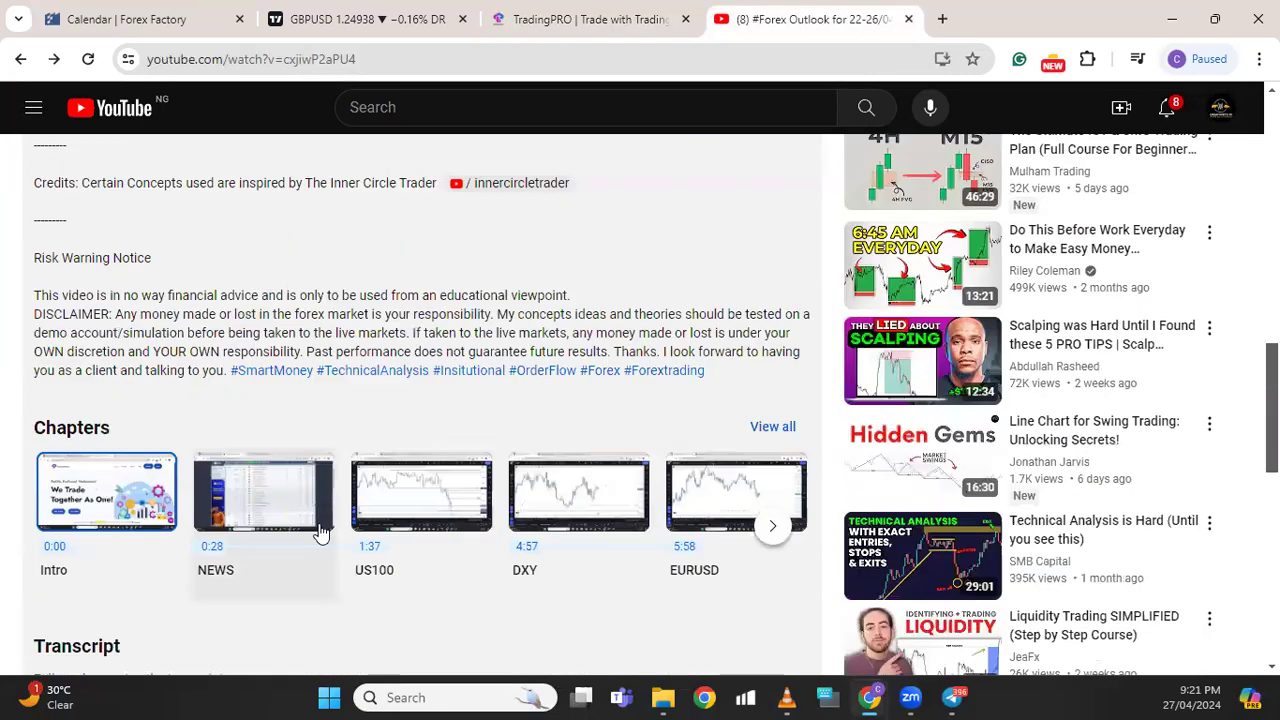
pyautogui.scroll(-3, 320, 531)
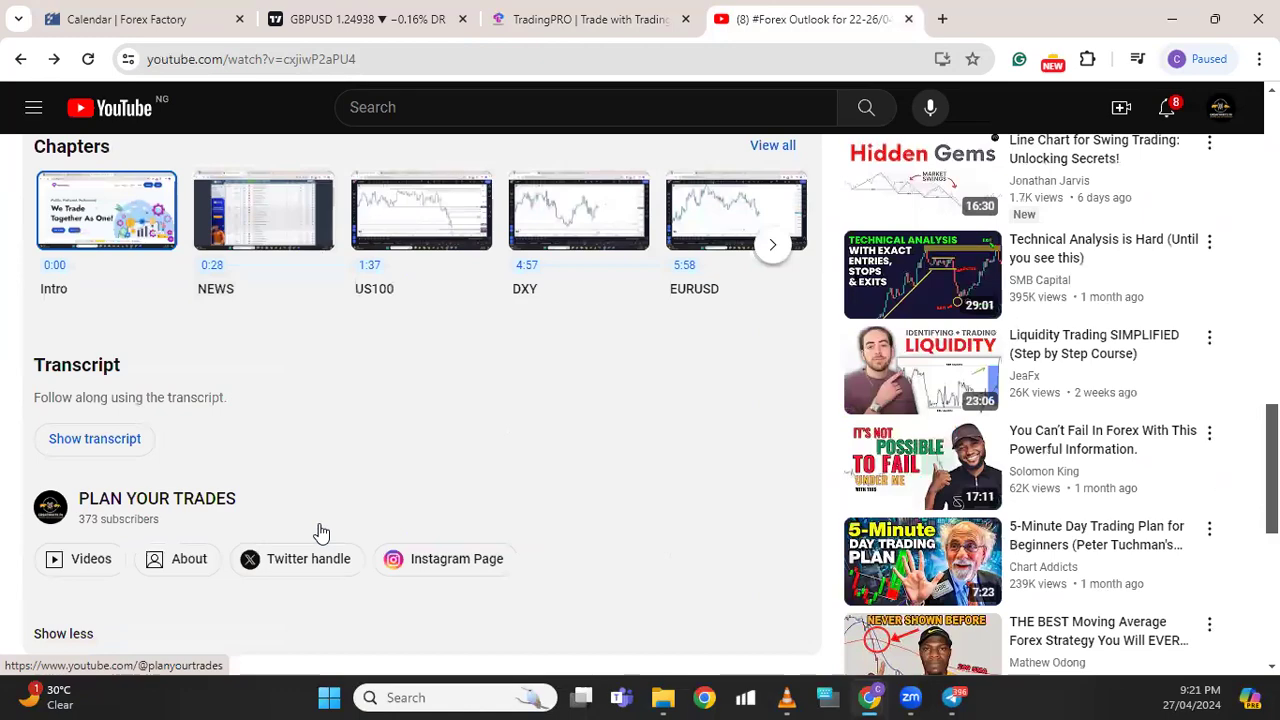
pyautogui.scroll(8, 320, 531)
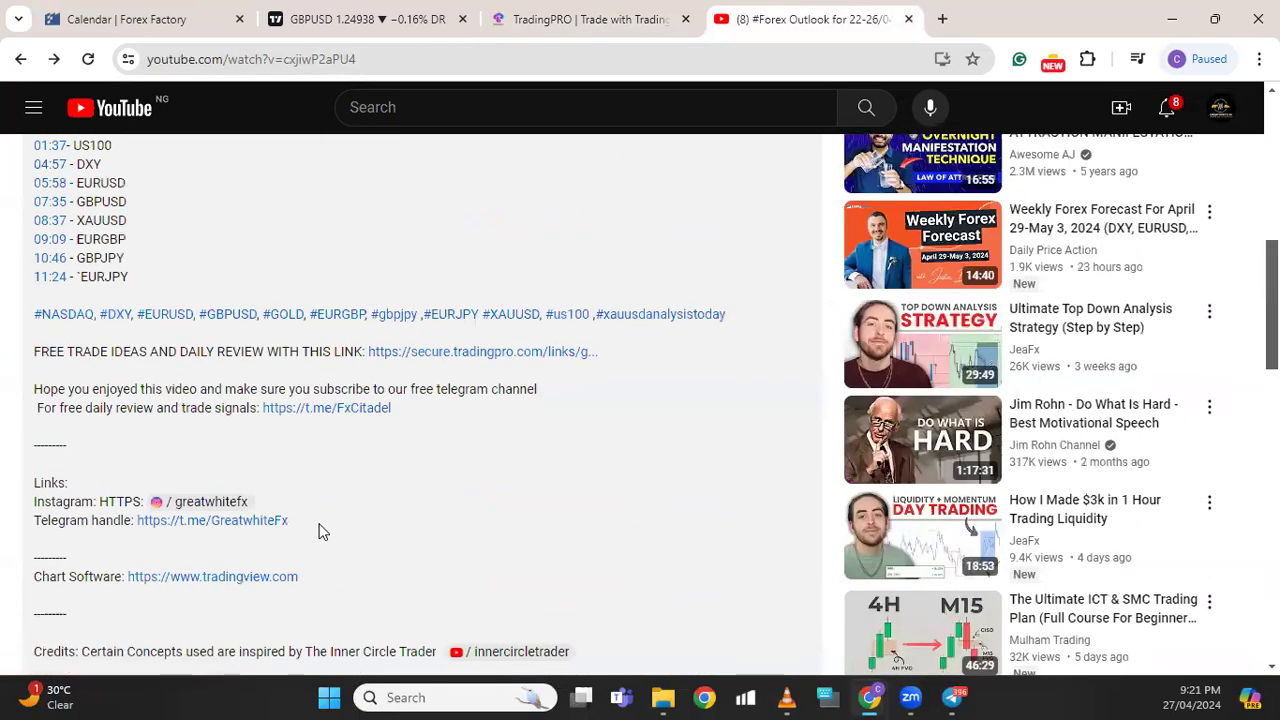
pyautogui.scroll(1, 320, 531)
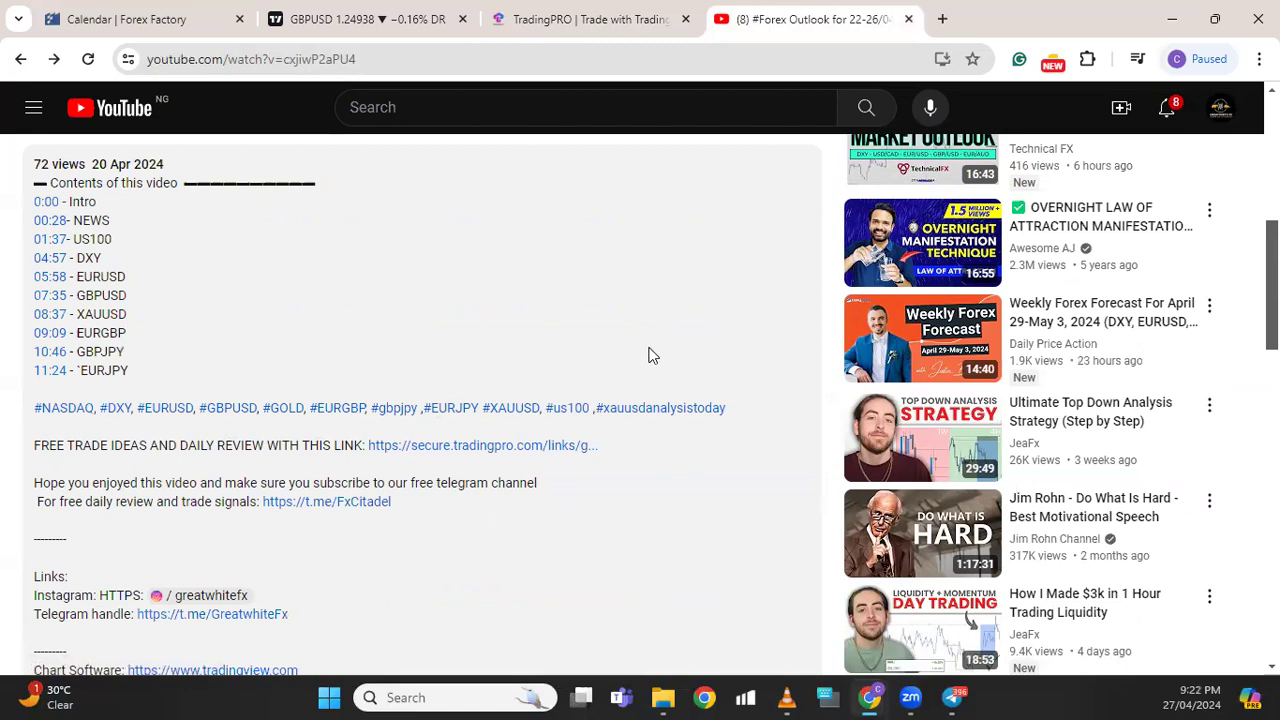
pyautogui.scroll(1, 650, 355)
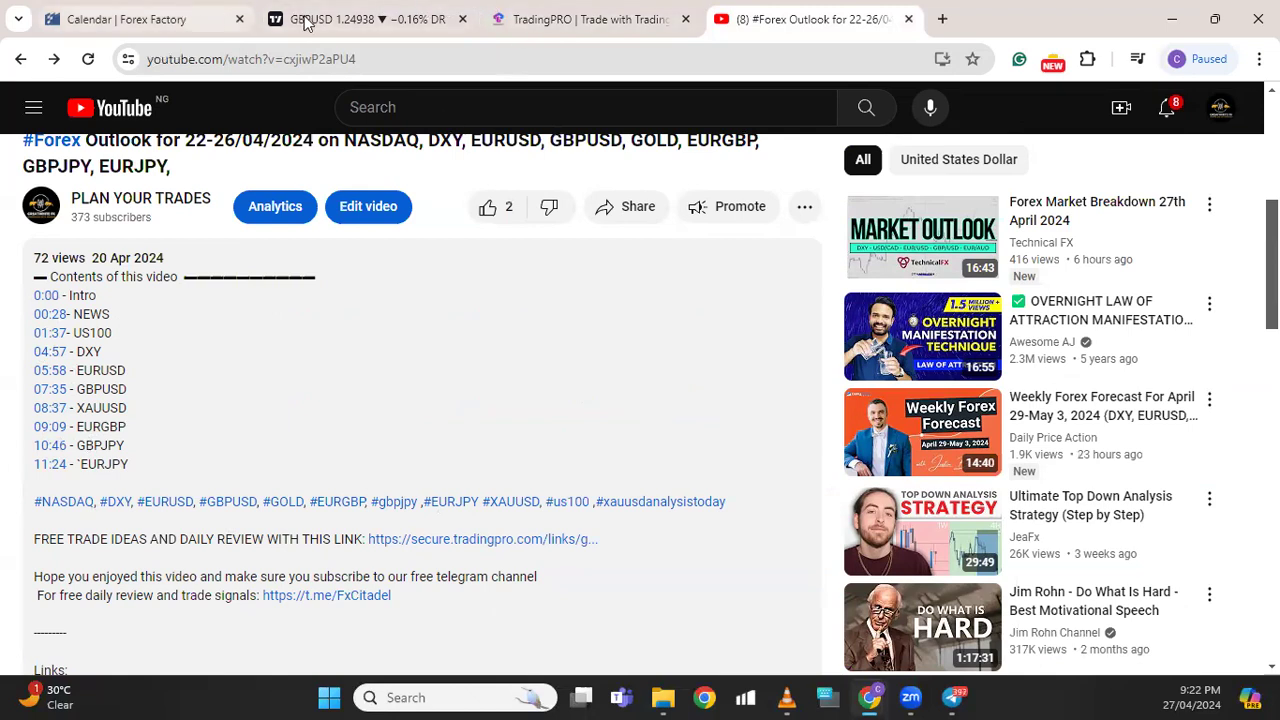
# Return to the TradingView chart, open XAUUSD from the FAVS watchlist, and examine the weekly candles against the B.S.L, FVG and S.S.L/PWL levels
pyautogui.click(336, 20)
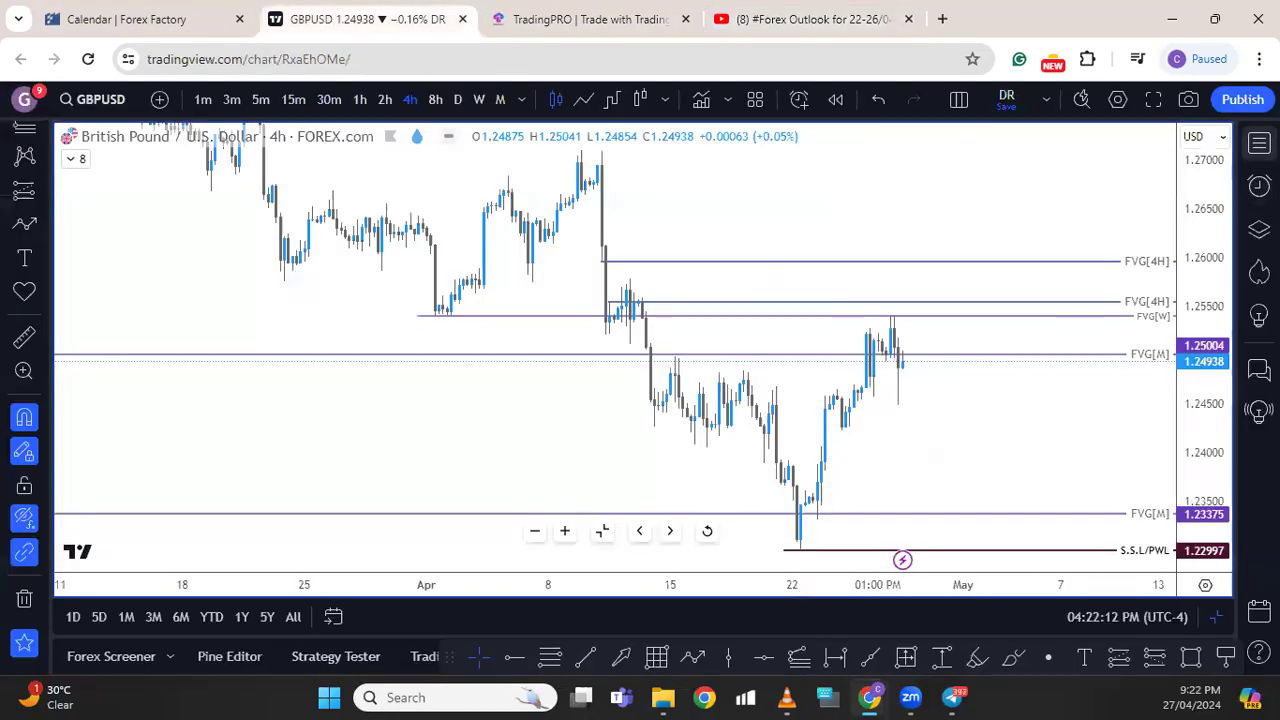
pyautogui.click(1259, 143)
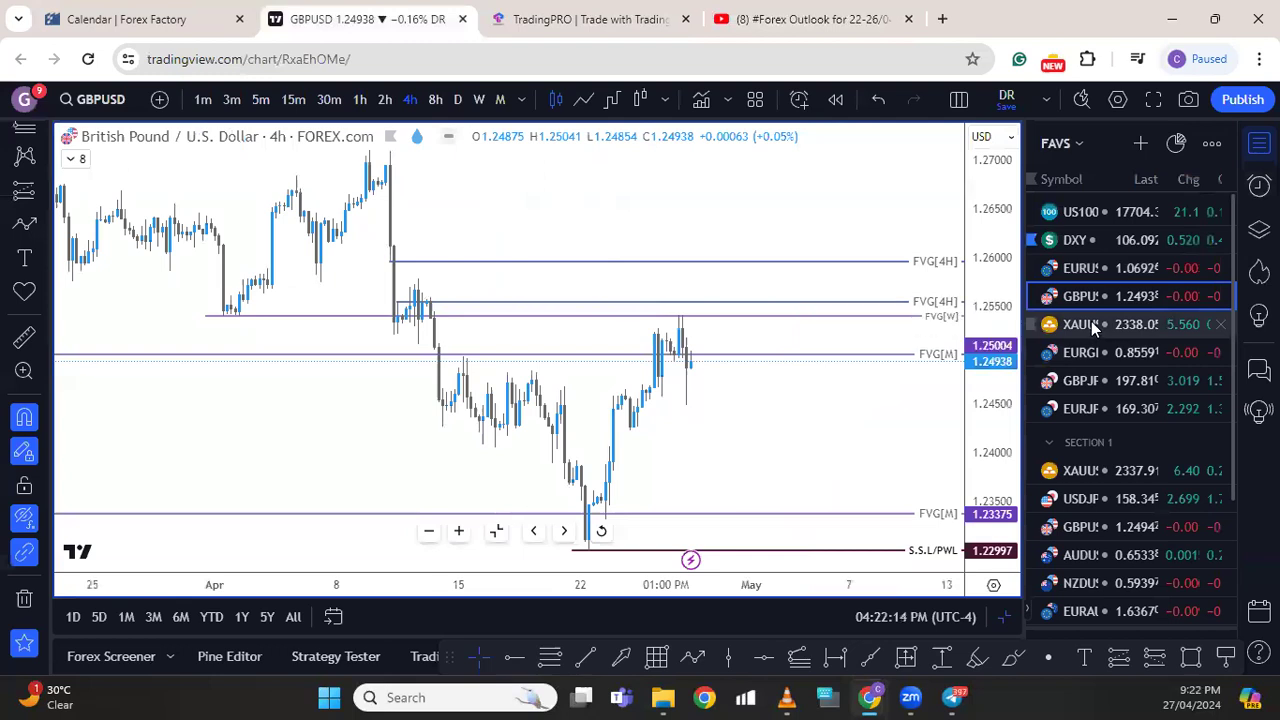
pyautogui.click(1095, 326)
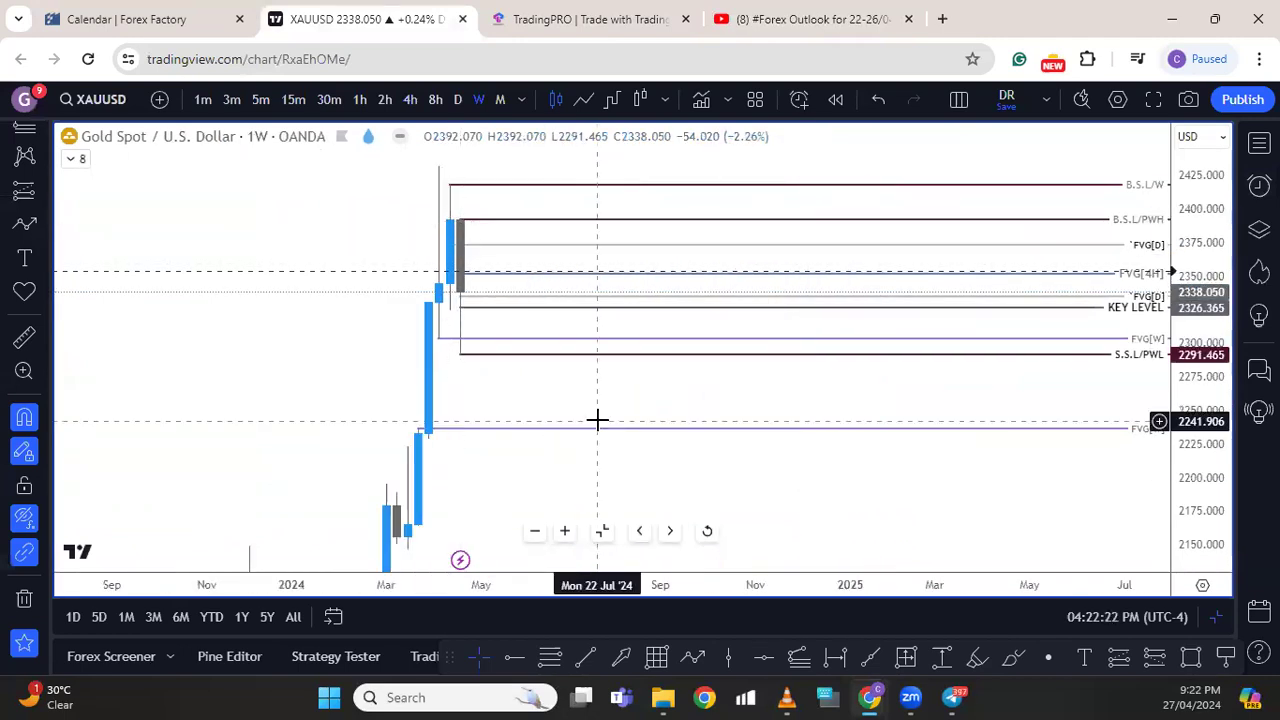
pyautogui.moveTo(597, 421); pyautogui.dragTo(674, 177)
pyautogui.hscroll(-2, 465, 475)
pyautogui.moveTo(1219, 262); pyautogui.dragTo(1205, 500)
pyautogui.moveTo(573, 251); pyautogui.dragTo(571, 346)
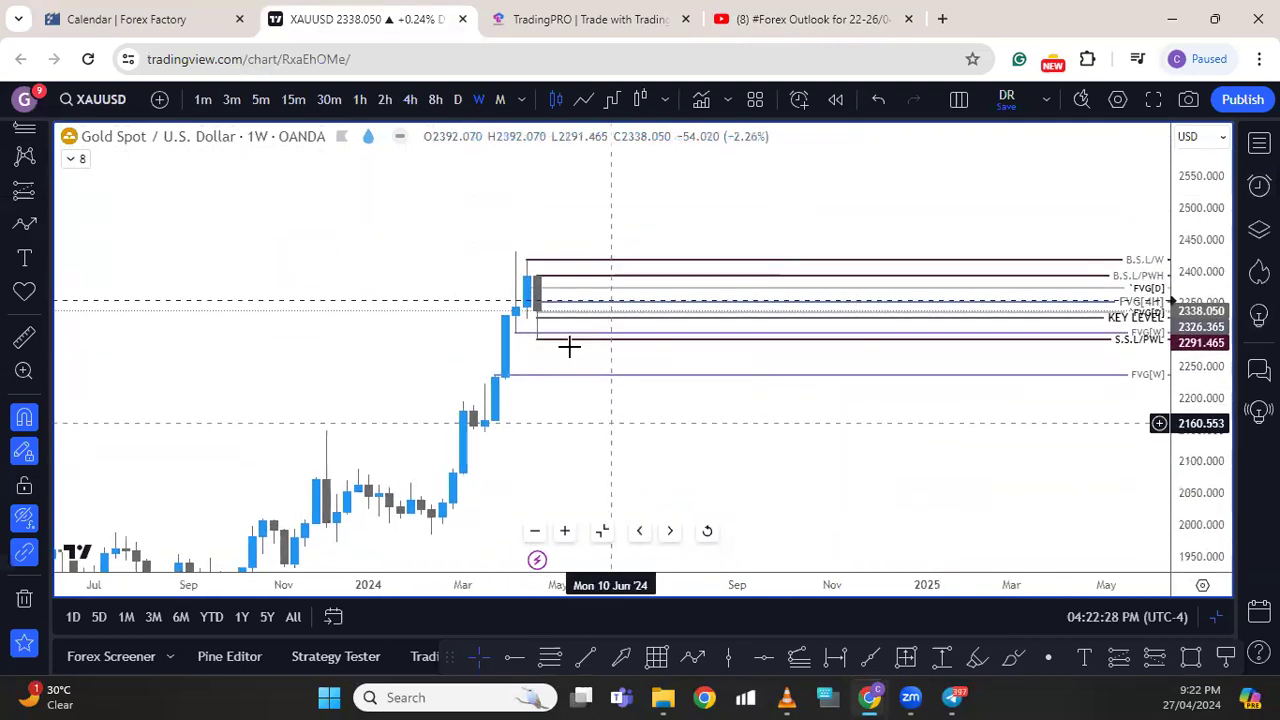
pyautogui.moveTo(1189, 449); pyautogui.dragTo(1190, 236)
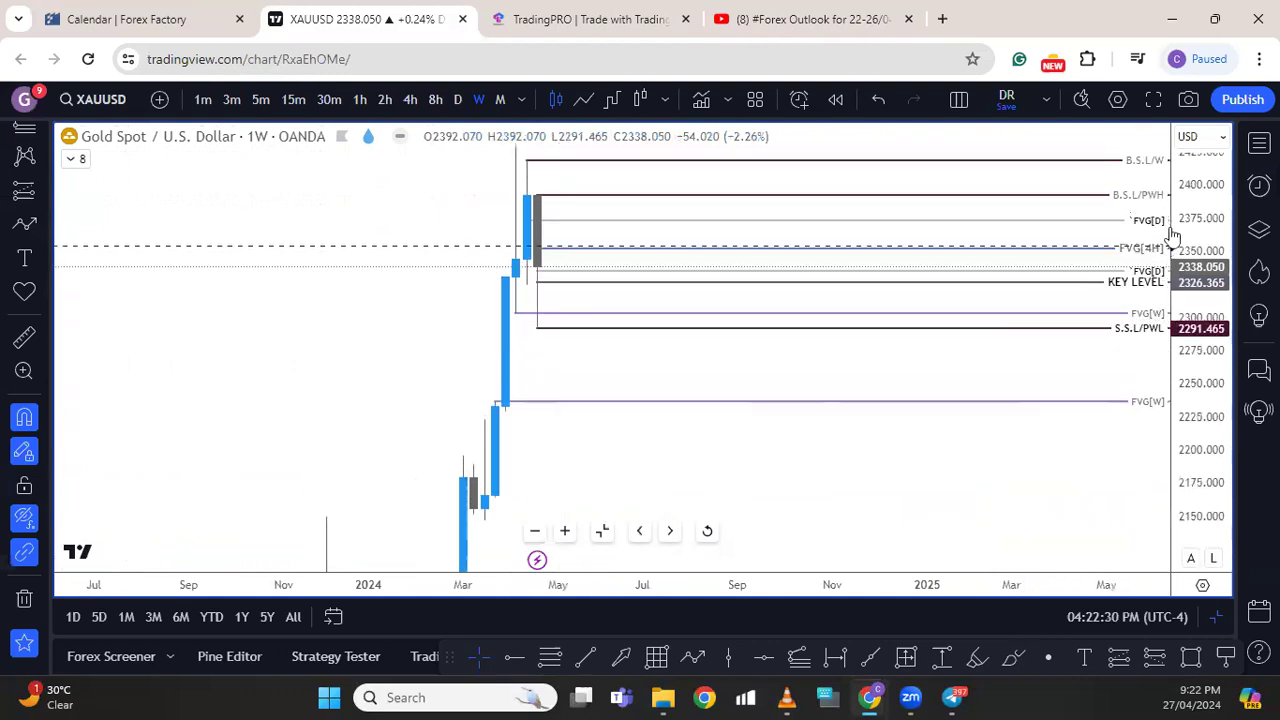
pyautogui.scroll(2, 778, 474)
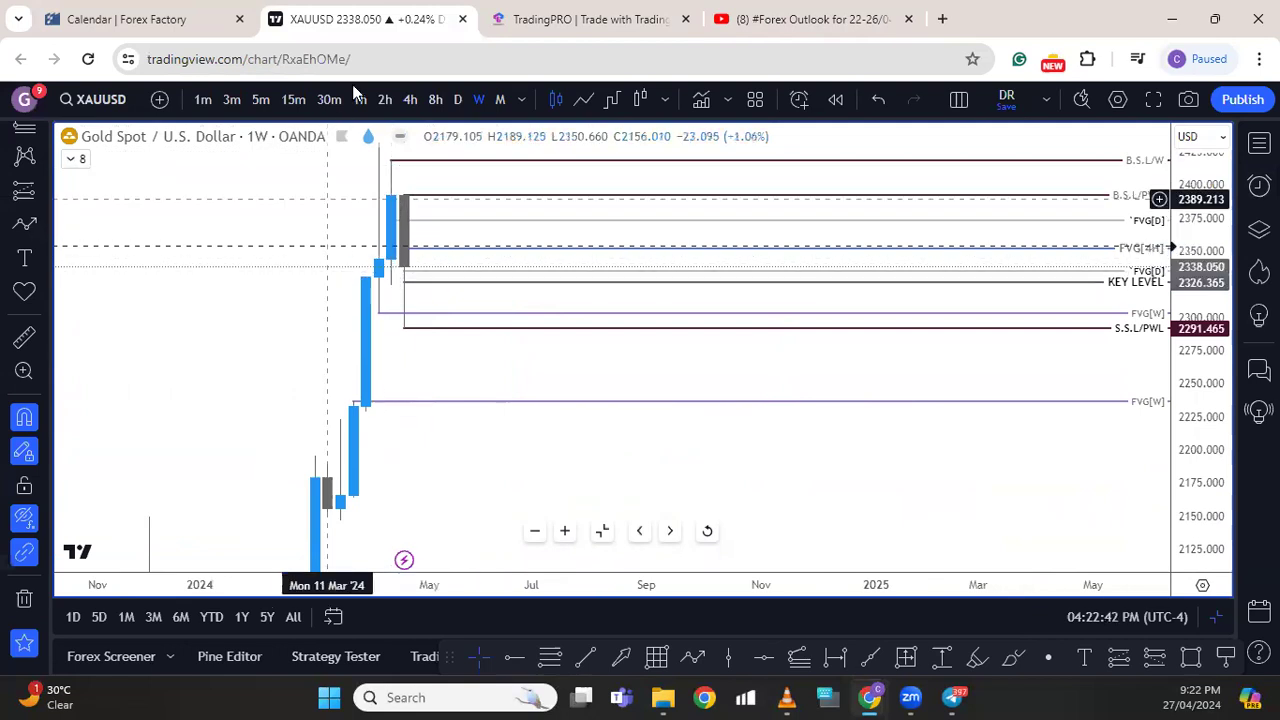
# Examine XAUUSD on the daily and 4-hour timeframes against the FVG[D], FVG[4H], FVG[W] and KEY LEVEL lines
pyautogui.click(457, 99)
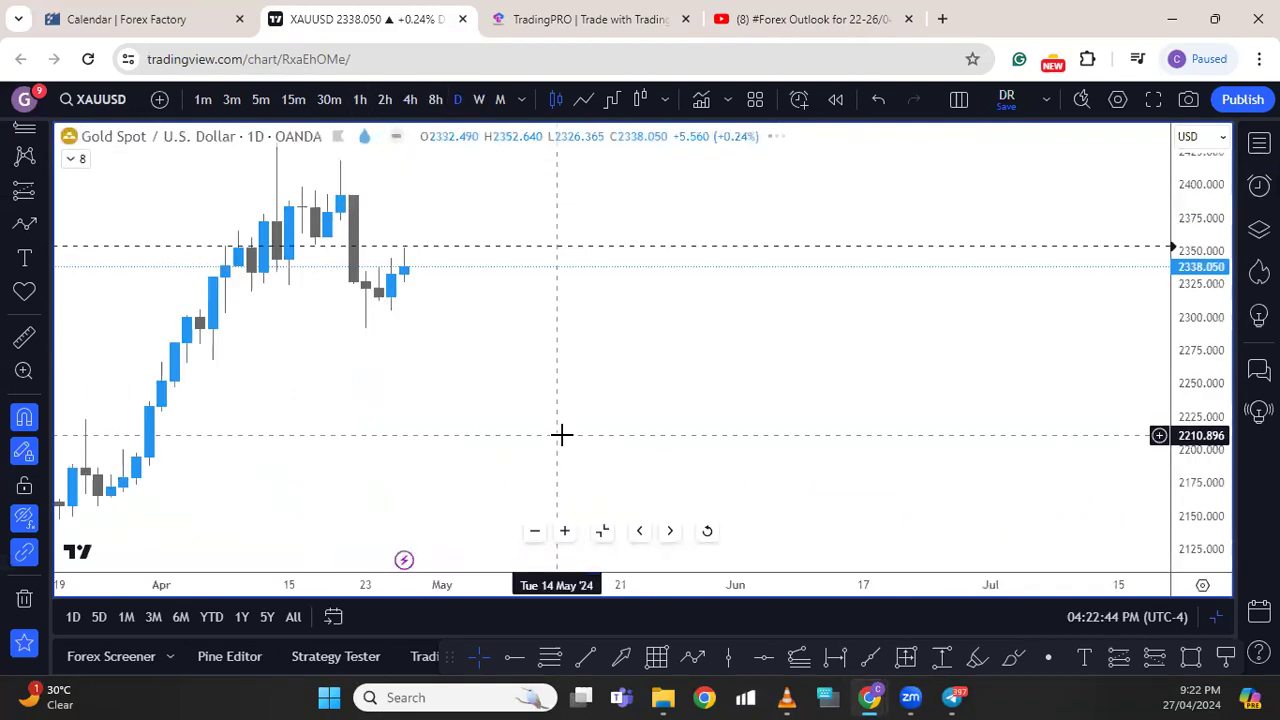
pyautogui.moveTo(697, 378); pyautogui.dragTo(677, 320)
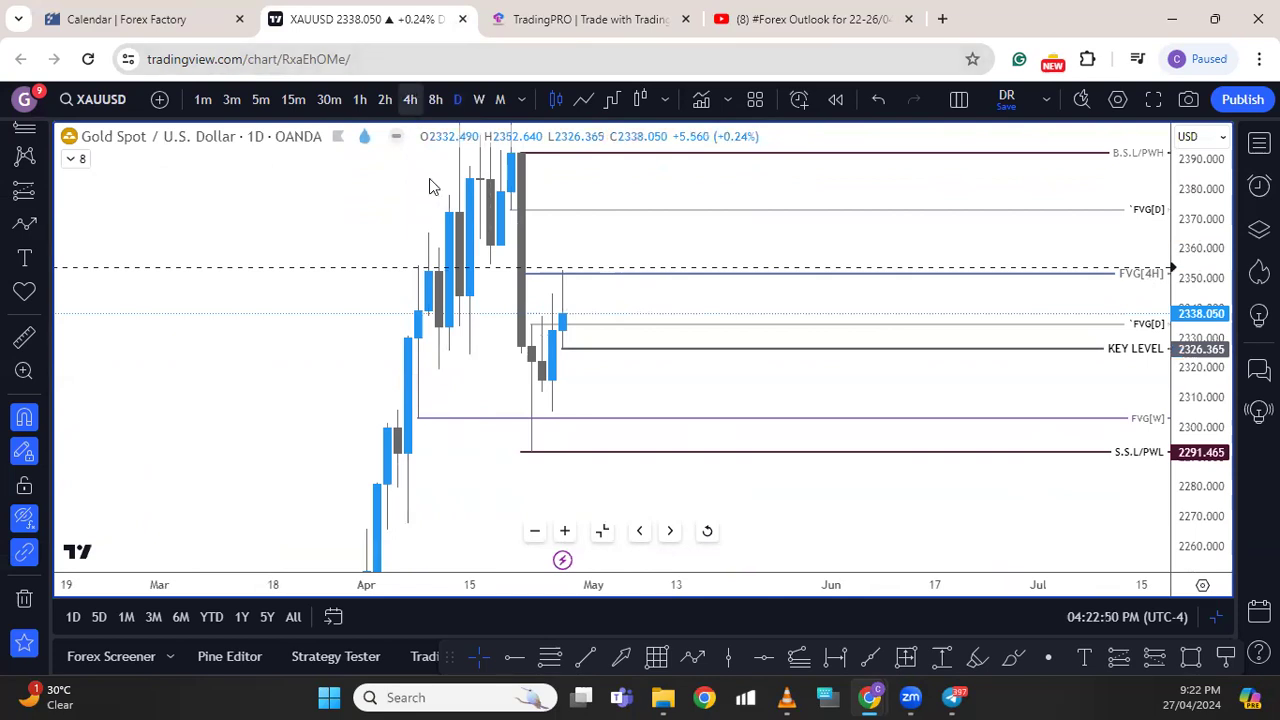
pyautogui.scroll(-2, 514, 375)
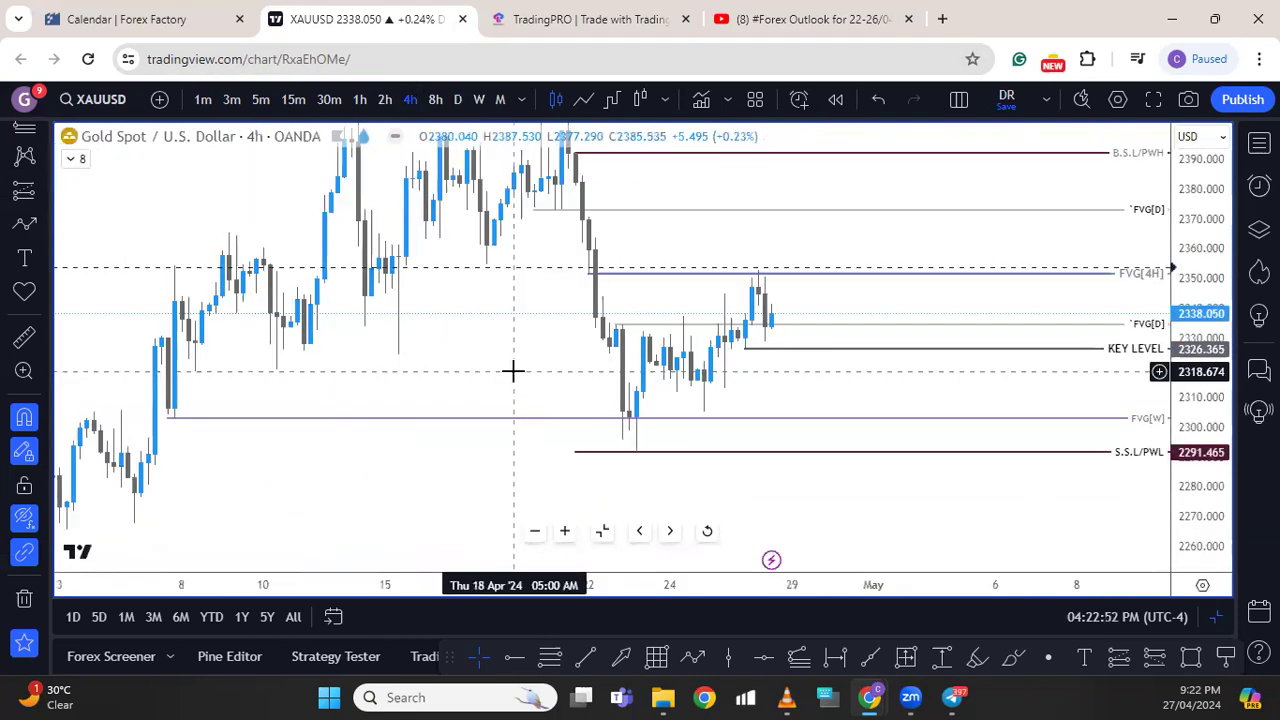
pyautogui.moveTo(772, 317); pyautogui.dragTo(772, 419)
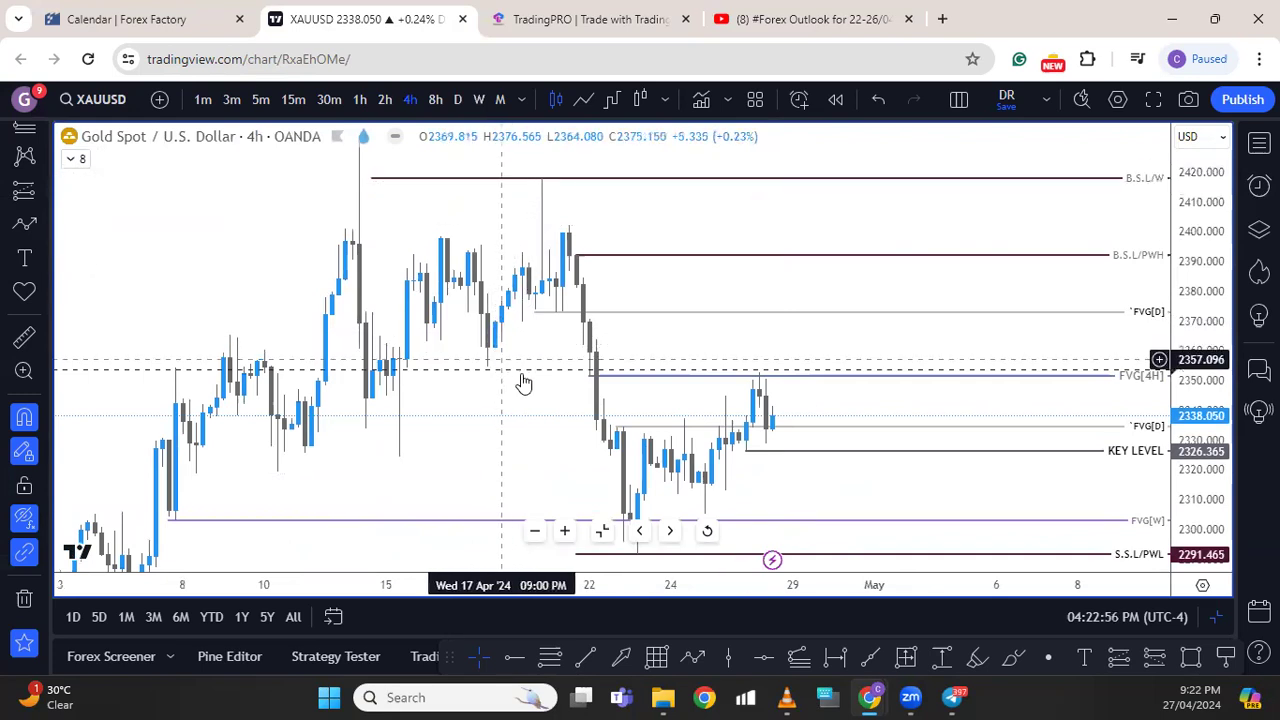
pyautogui.moveTo(557, 451); pyautogui.dragTo(542, 382)
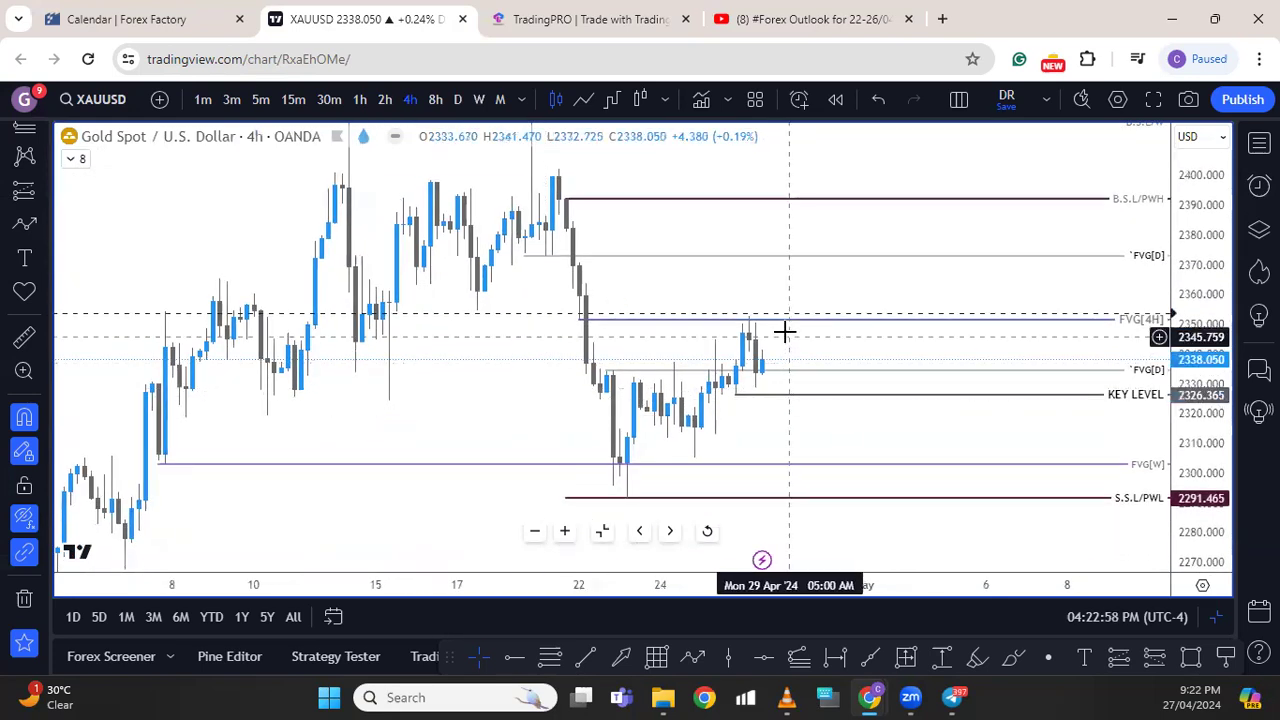
pyautogui.scroll(-3, 783, 386)
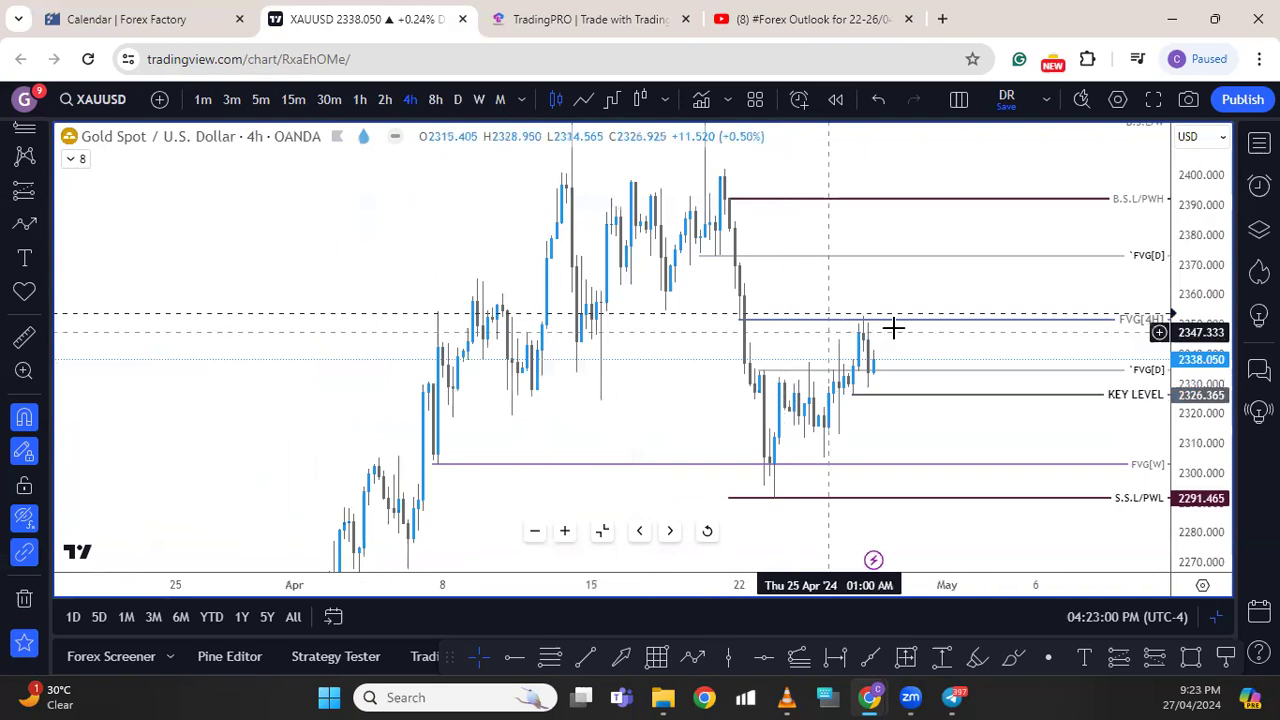
pyautogui.moveTo(870, 352); pyautogui.dragTo(760, 364)
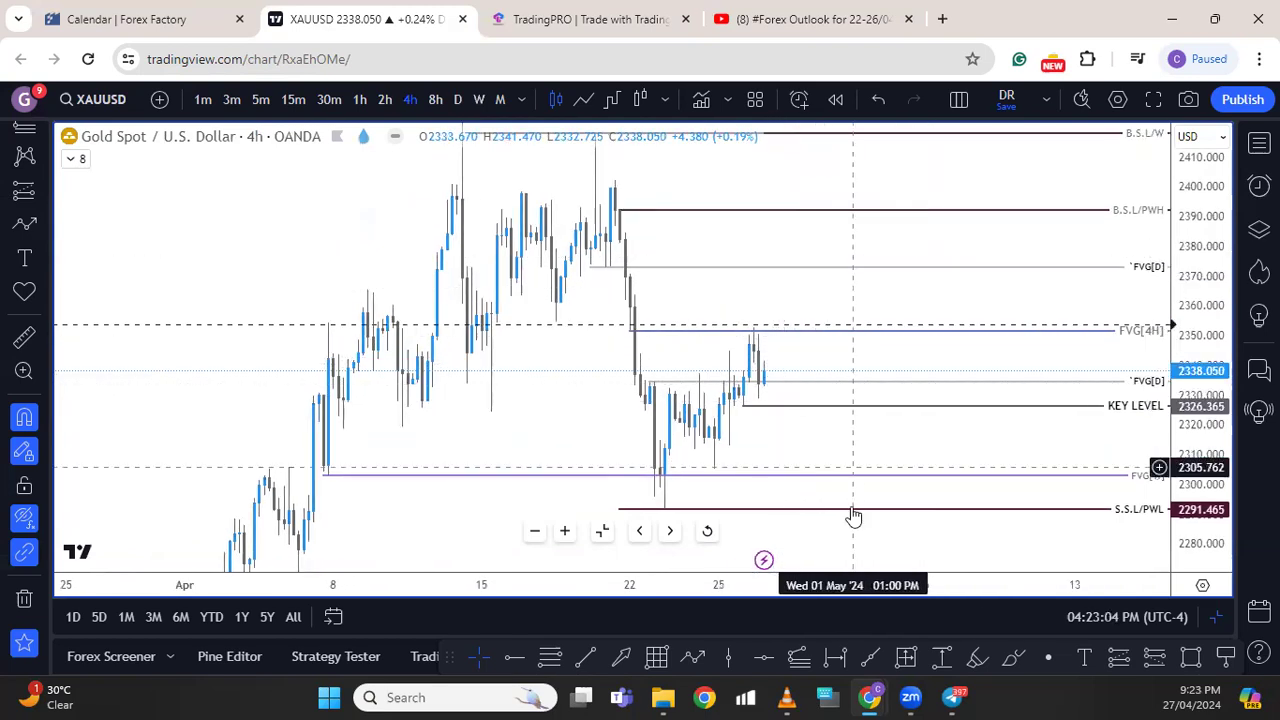
# Examine XAUUSD on the 1-hour timeframe between the FVG[4H] line, the KEY LEVEL line and the S.S.L/PWL line
pyautogui.click(359, 100)
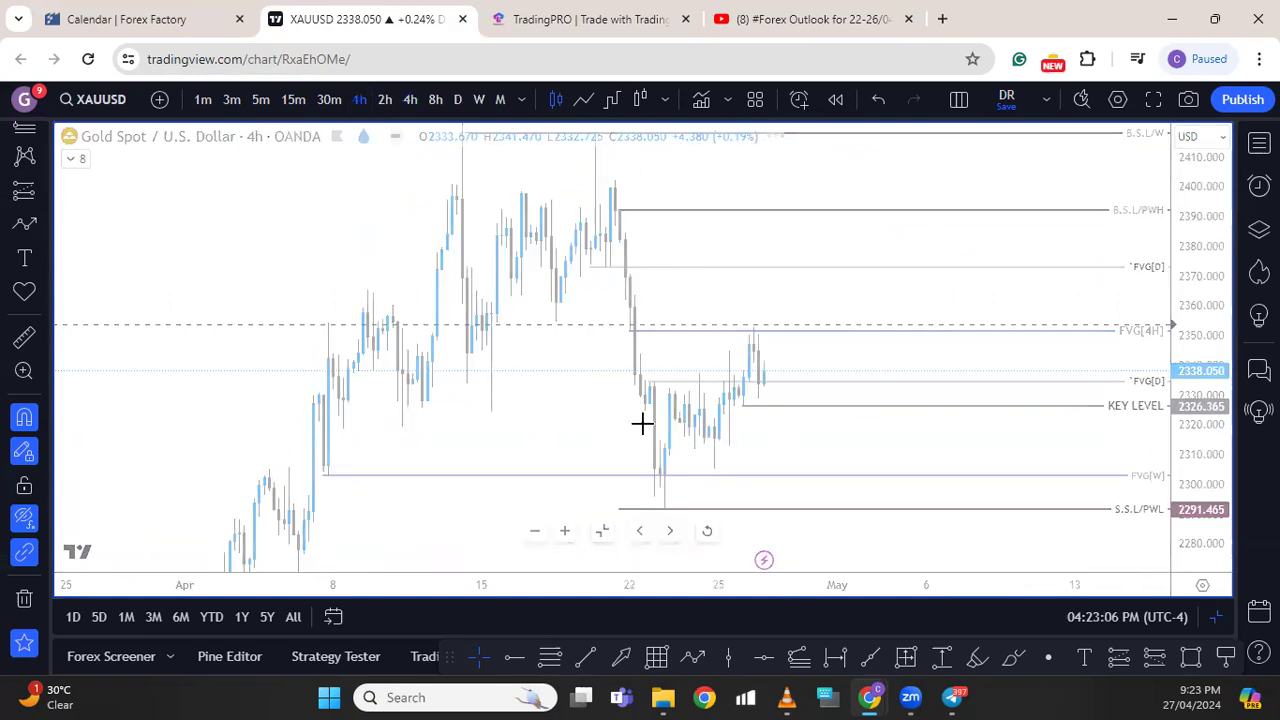
pyautogui.scroll(-2, 1028, 349)
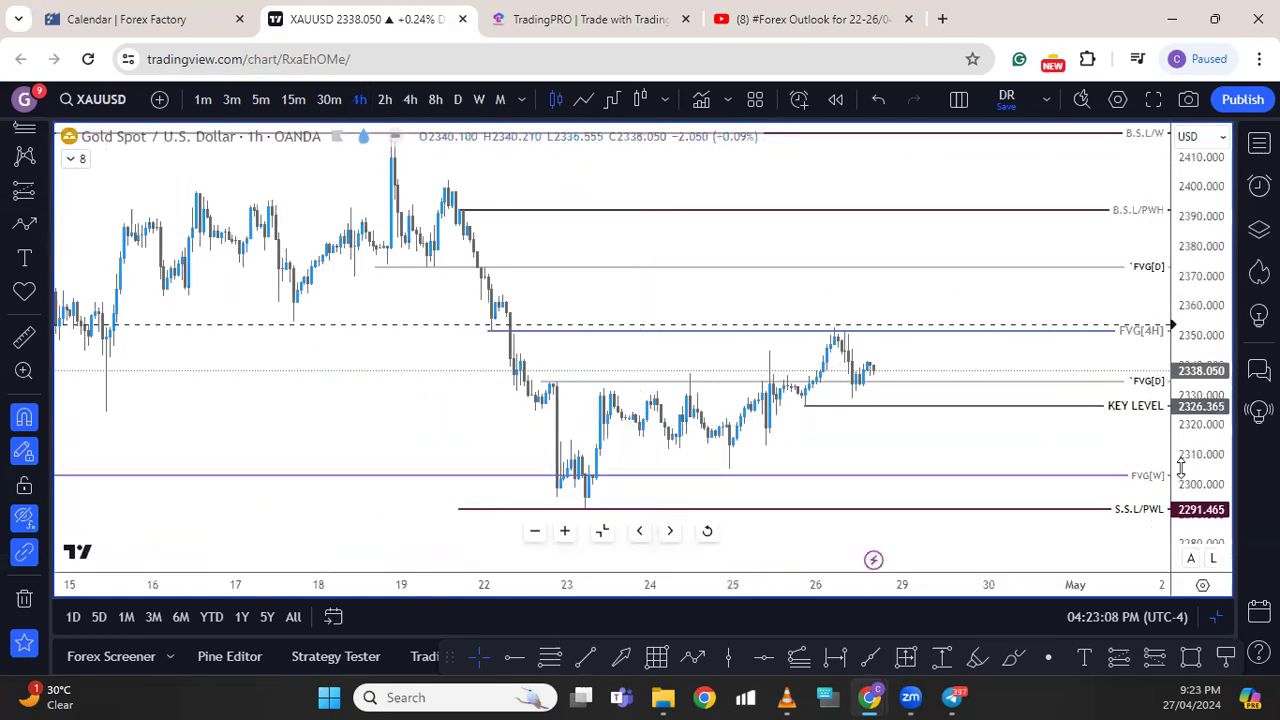
pyautogui.moveTo(1180, 467); pyautogui.dragTo(980, 383)
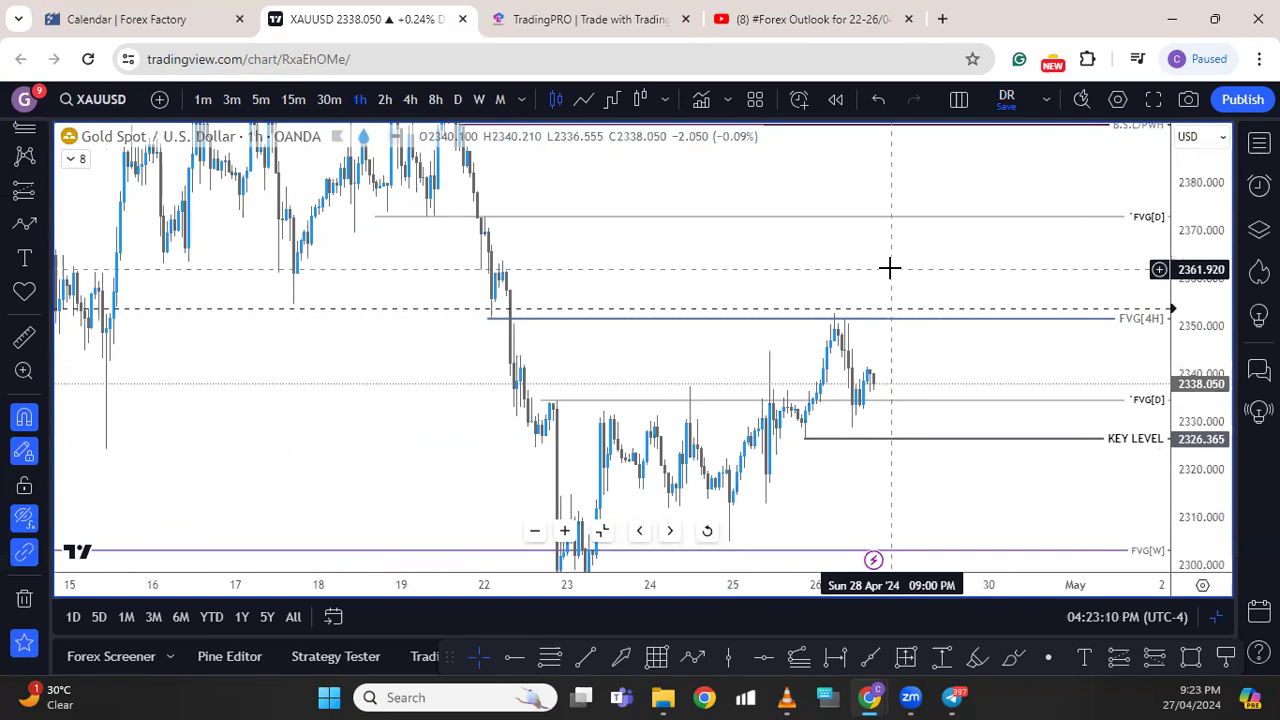
pyautogui.moveTo(890, 268); pyautogui.dragTo(887, 300)
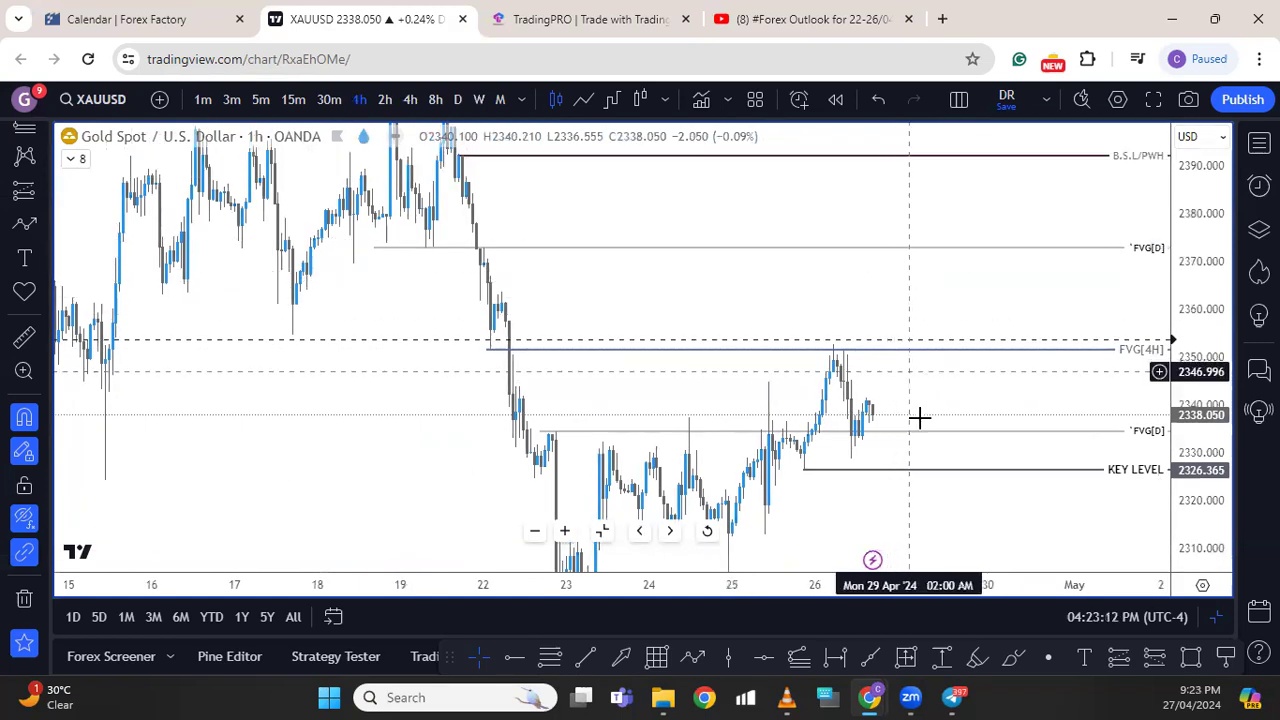
pyautogui.moveTo(929, 440); pyautogui.dragTo(886, 349)
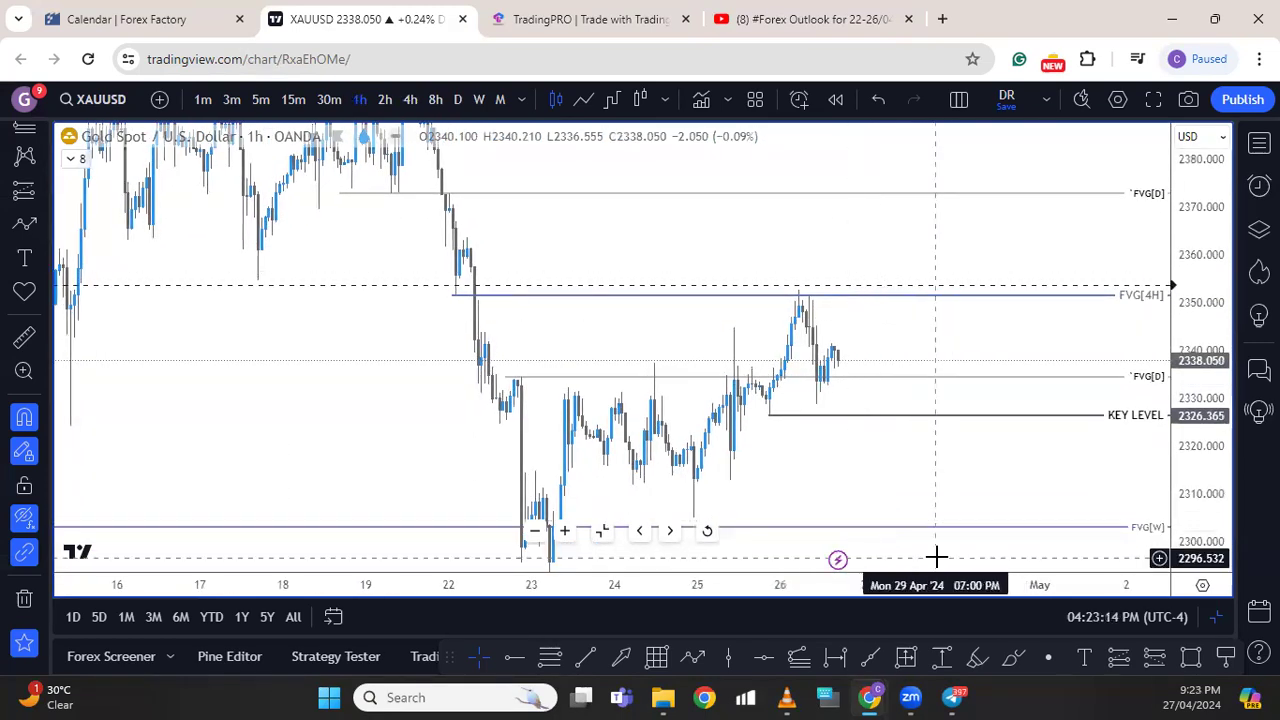
pyautogui.moveTo(918, 448); pyautogui.dragTo(903, 411)
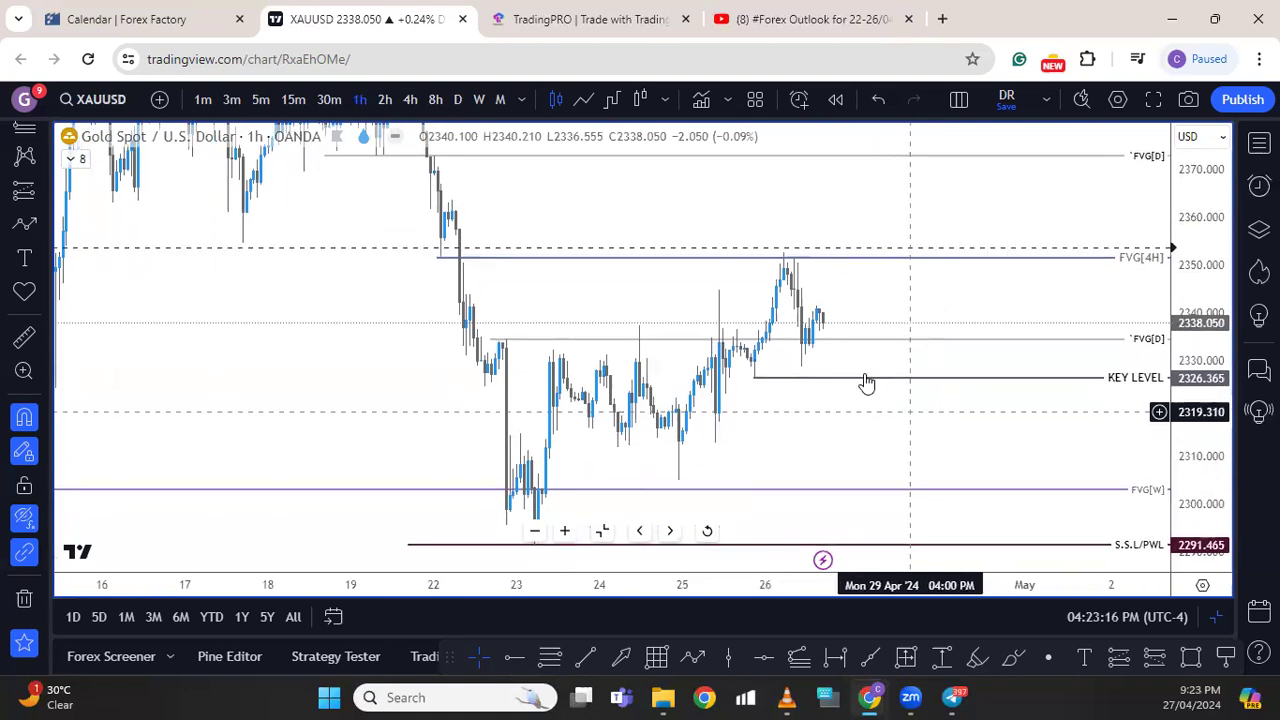
pyautogui.click(822, 379)
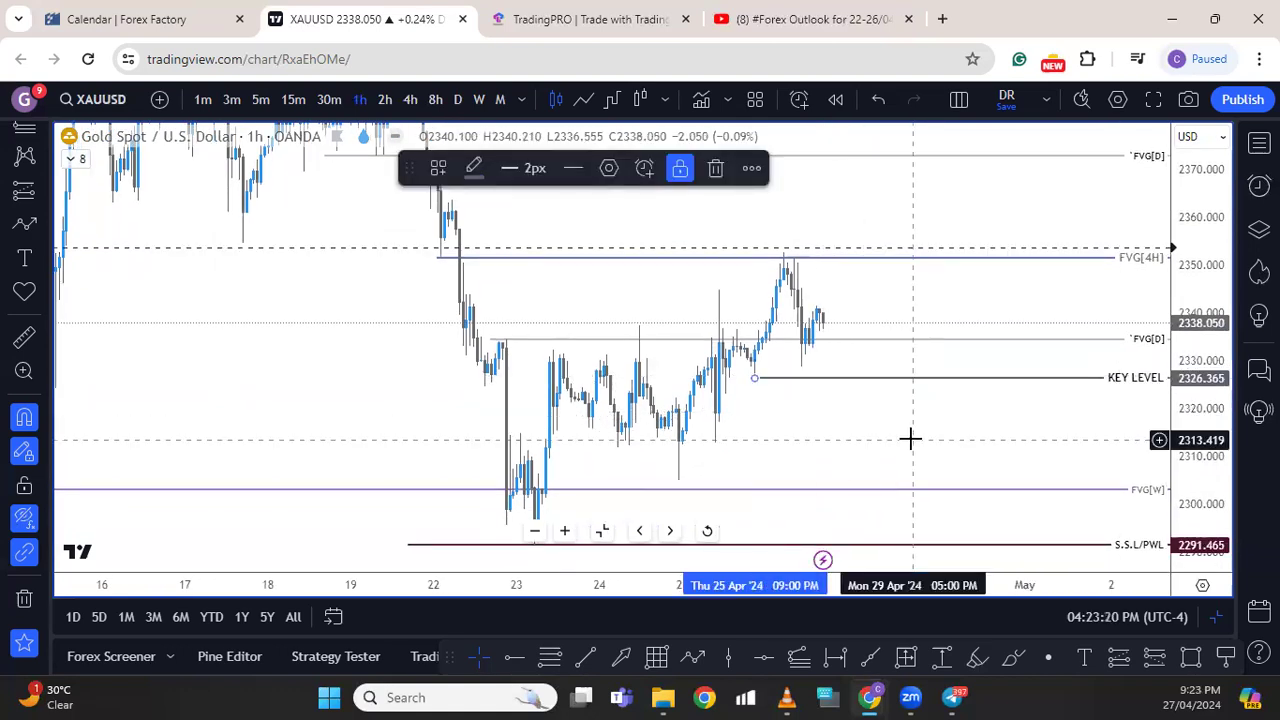
pyautogui.moveTo(909, 437); pyautogui.dragTo(891, 406)
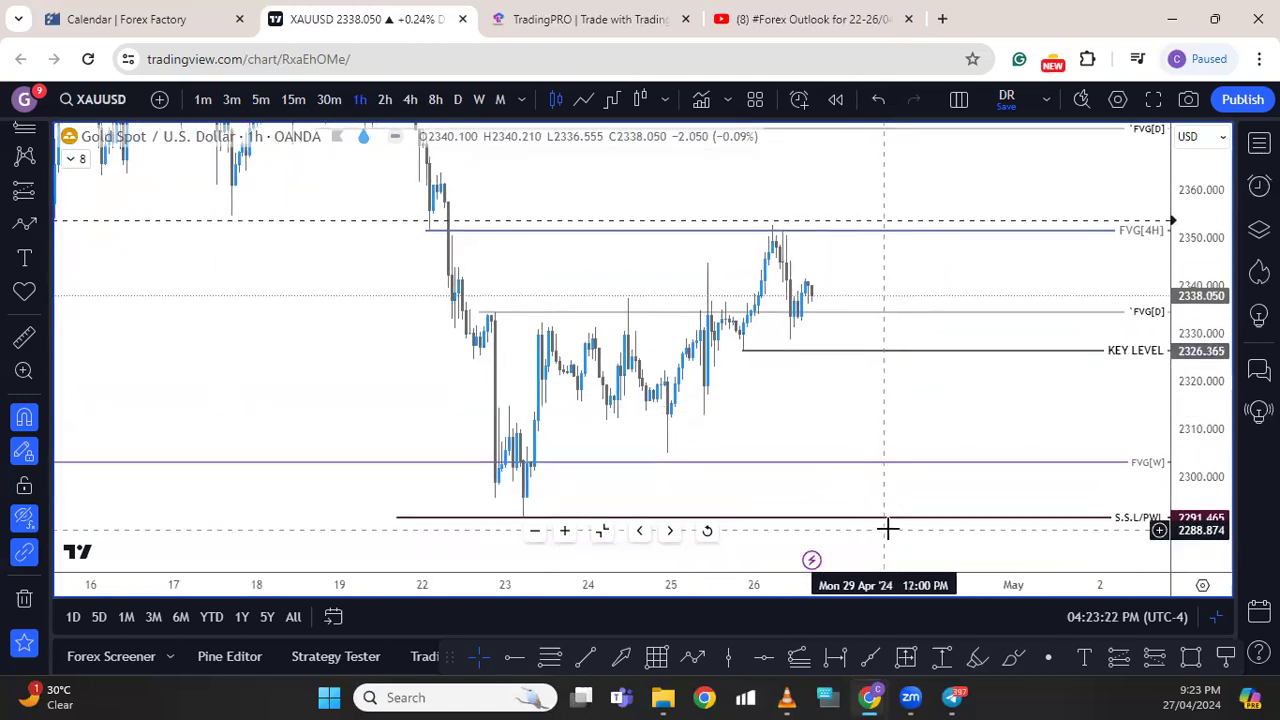
pyautogui.moveTo(843, 203); pyautogui.dragTo(842, 226)
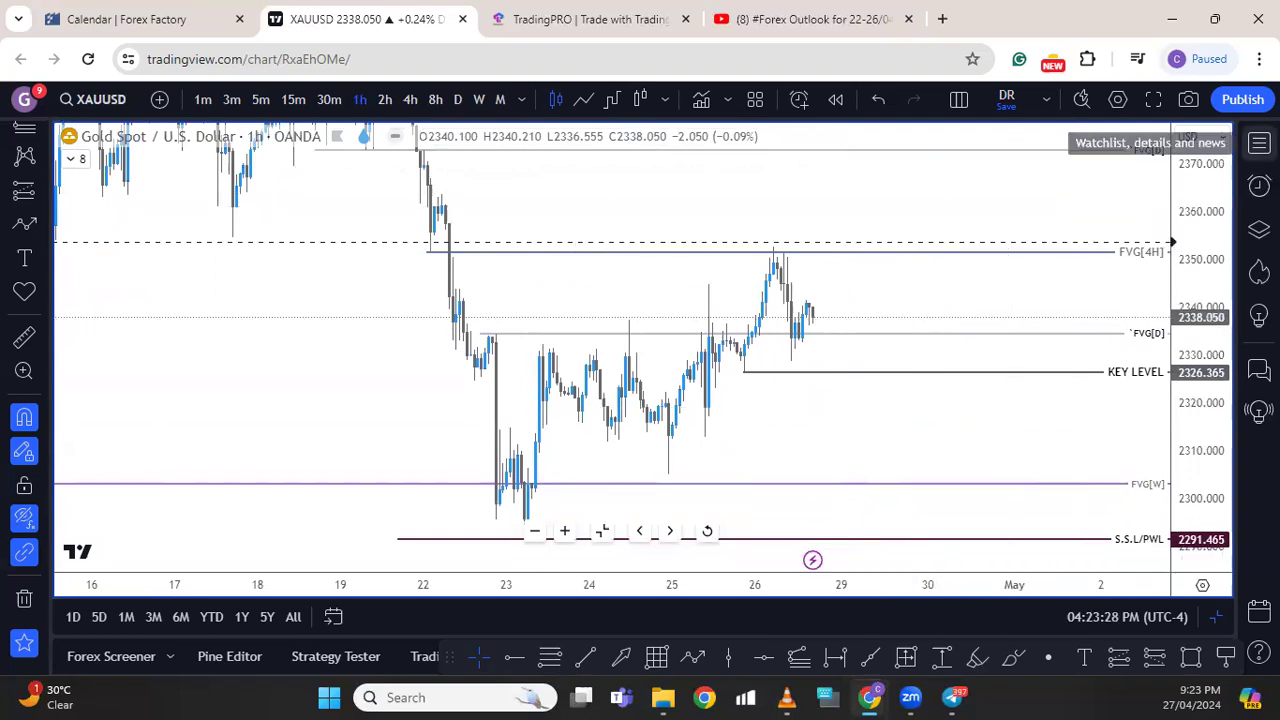
# Open EURGBP from the FAVS watchlist and examine the daily candles against the FVG[W], FVG[D], FVG[4H] and S.S.L/W levels
pyautogui.click(1259, 143)
pyautogui.click(1090, 356)
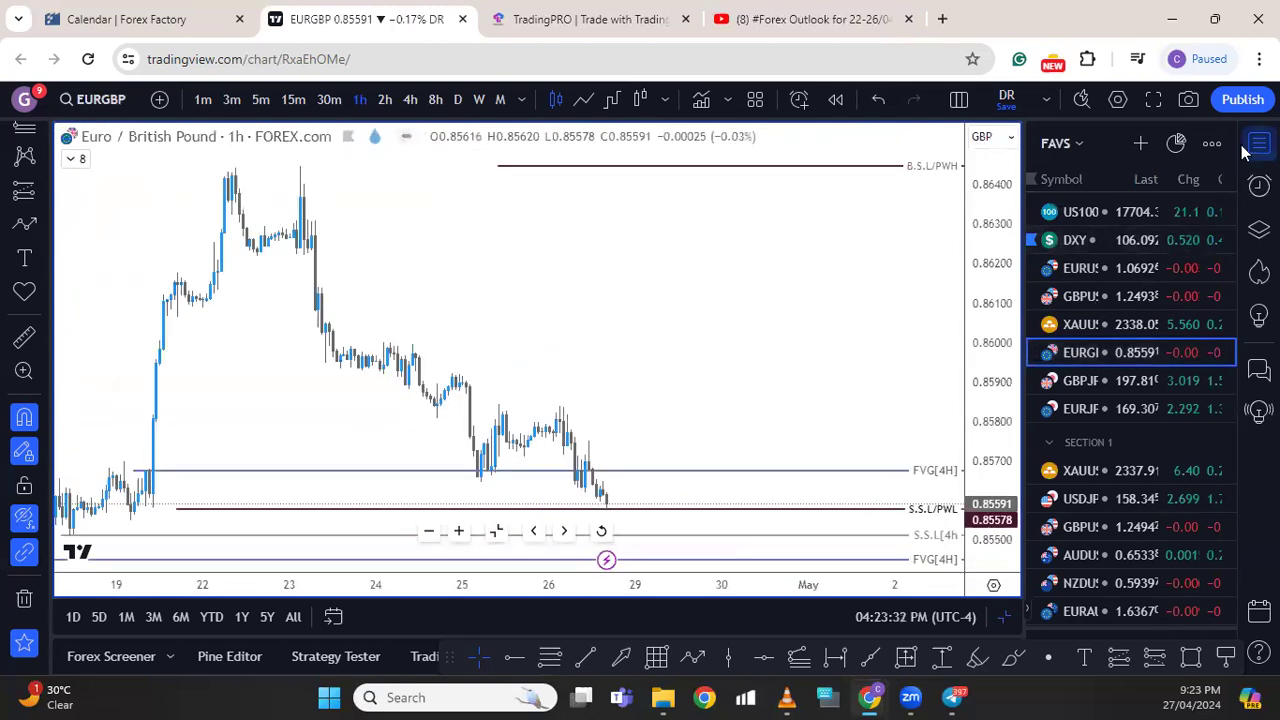
pyautogui.click(456, 100)
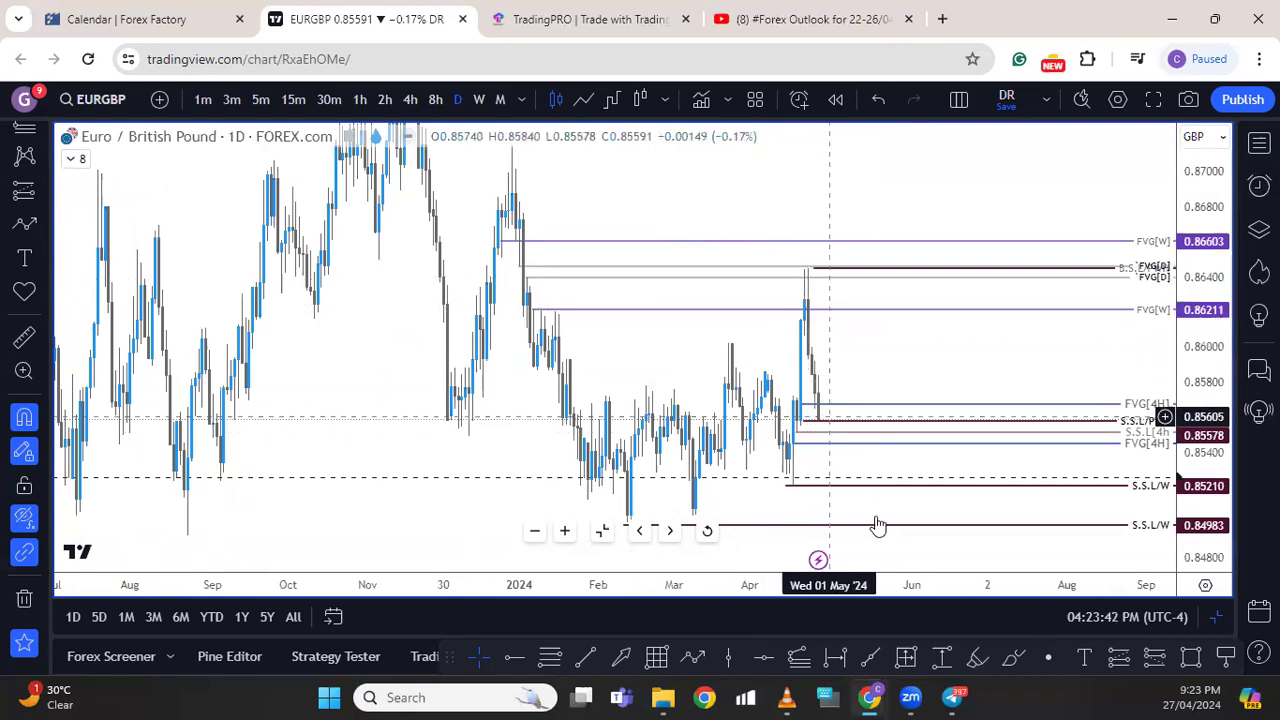
pyautogui.scroll(3, 874, 537)
pyautogui.scroll(2, 1034, 522)
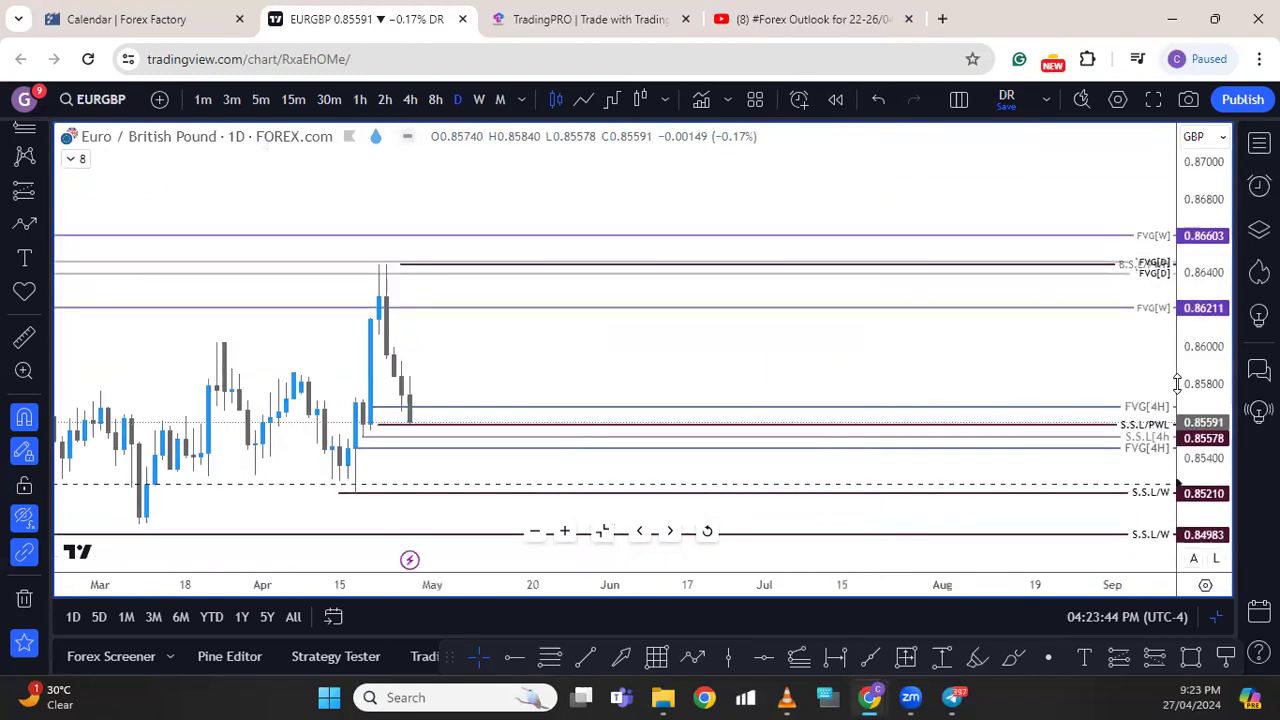
pyautogui.moveTo(717, 368); pyautogui.dragTo(999, 301)
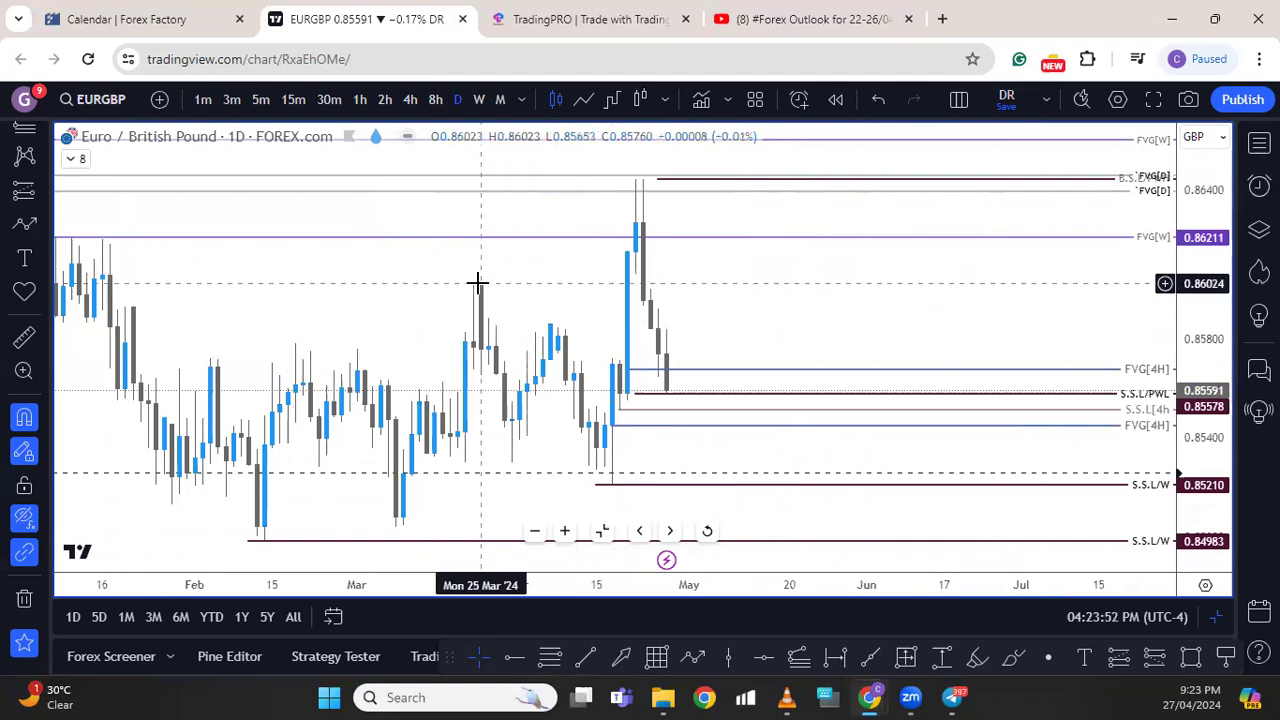
pyautogui.scroll(-1, 470, 282)
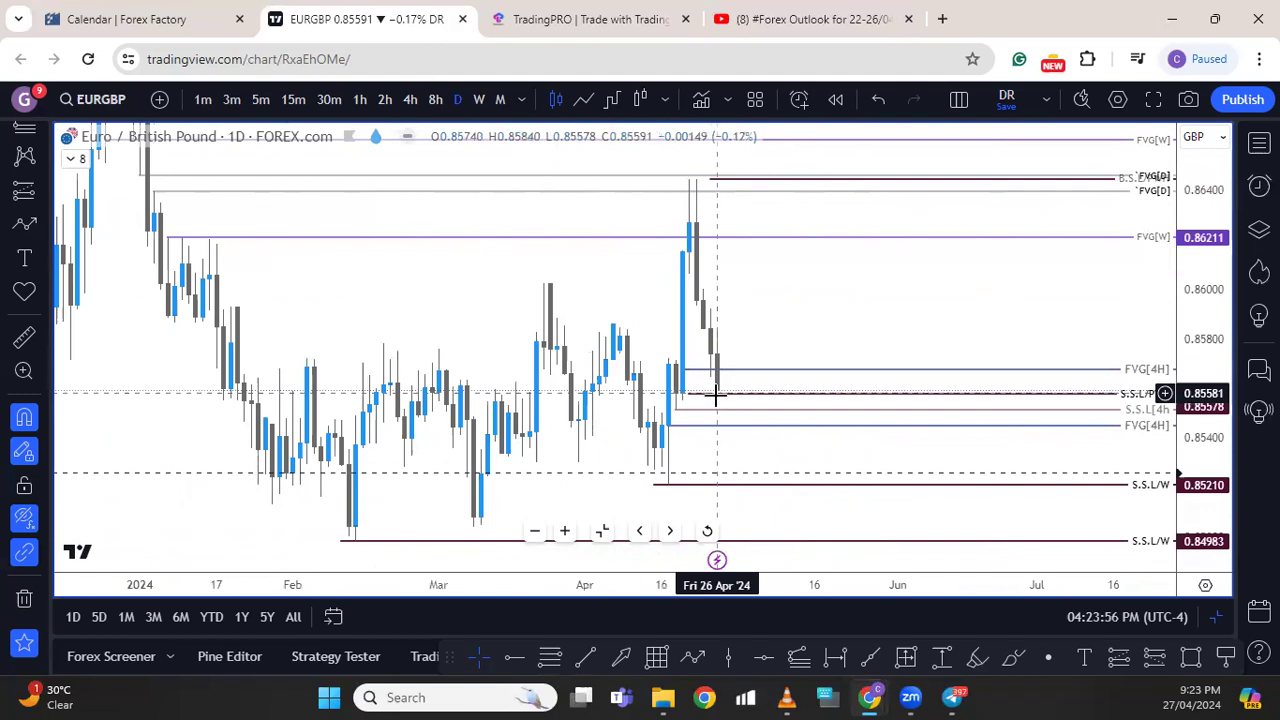
# Examine EURGBP on the 4-hour timeframe around the FVG[4H], S.S.L/PWL and S.S.L[4h lines
pyautogui.click(410, 99)
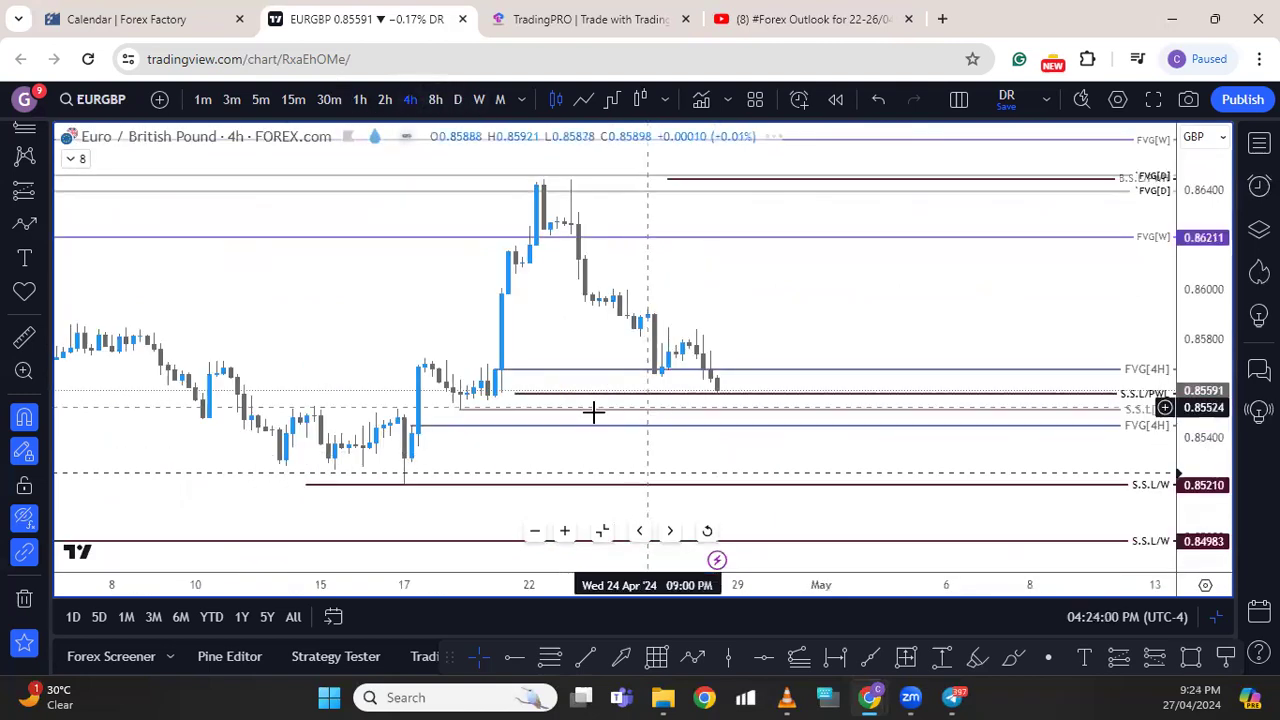
pyautogui.moveTo(1192, 511); pyautogui.dragTo(1143, 408)
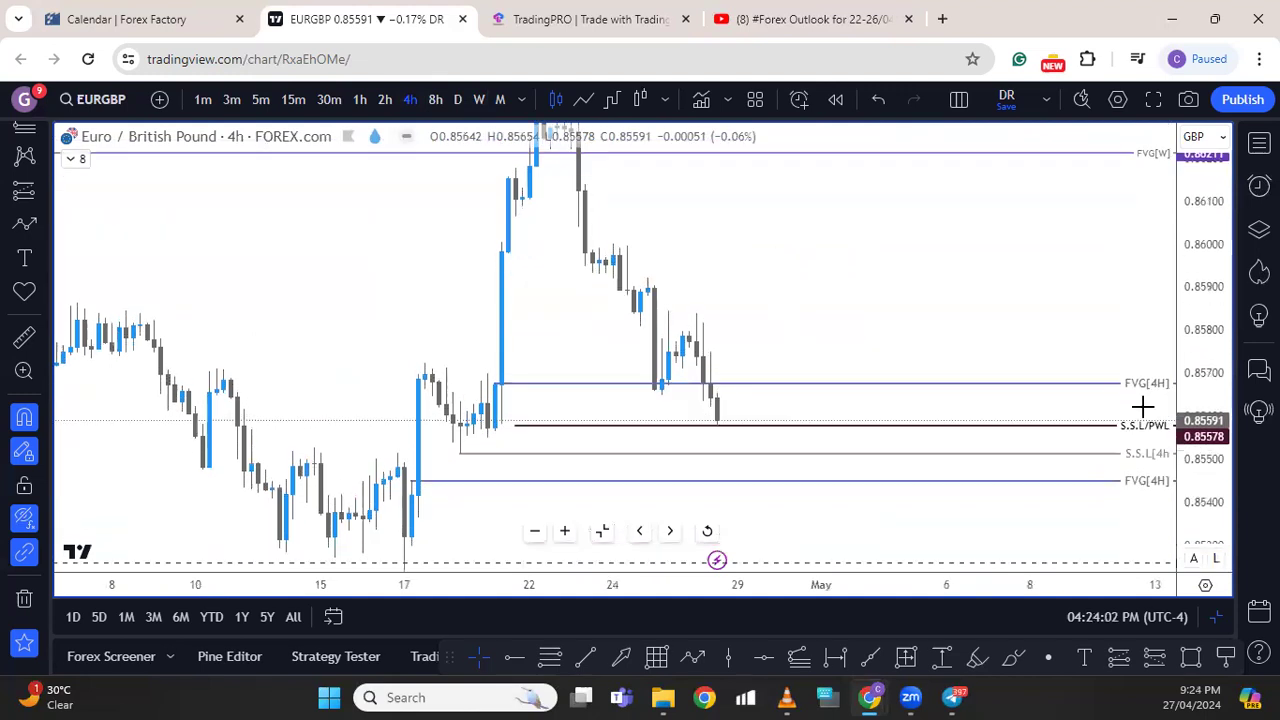
pyautogui.click(496, 455)
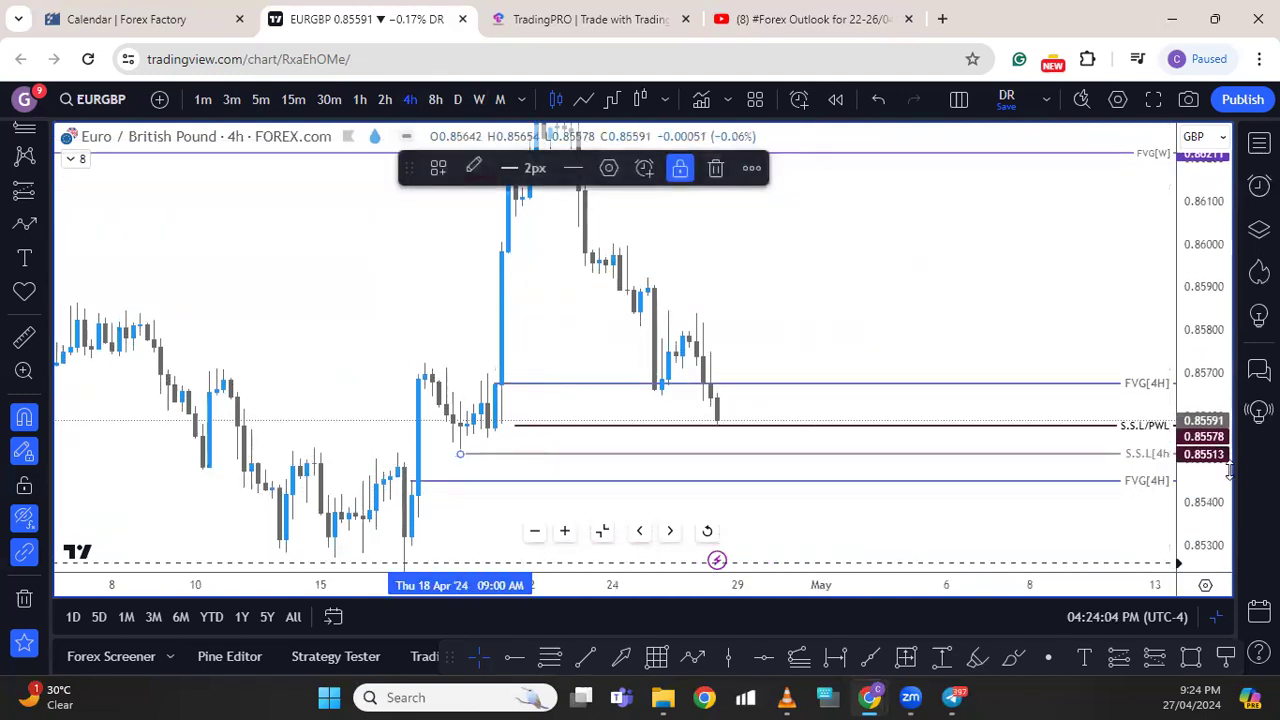
pyautogui.moveTo(1197, 510); pyautogui.dragTo(1196, 528)
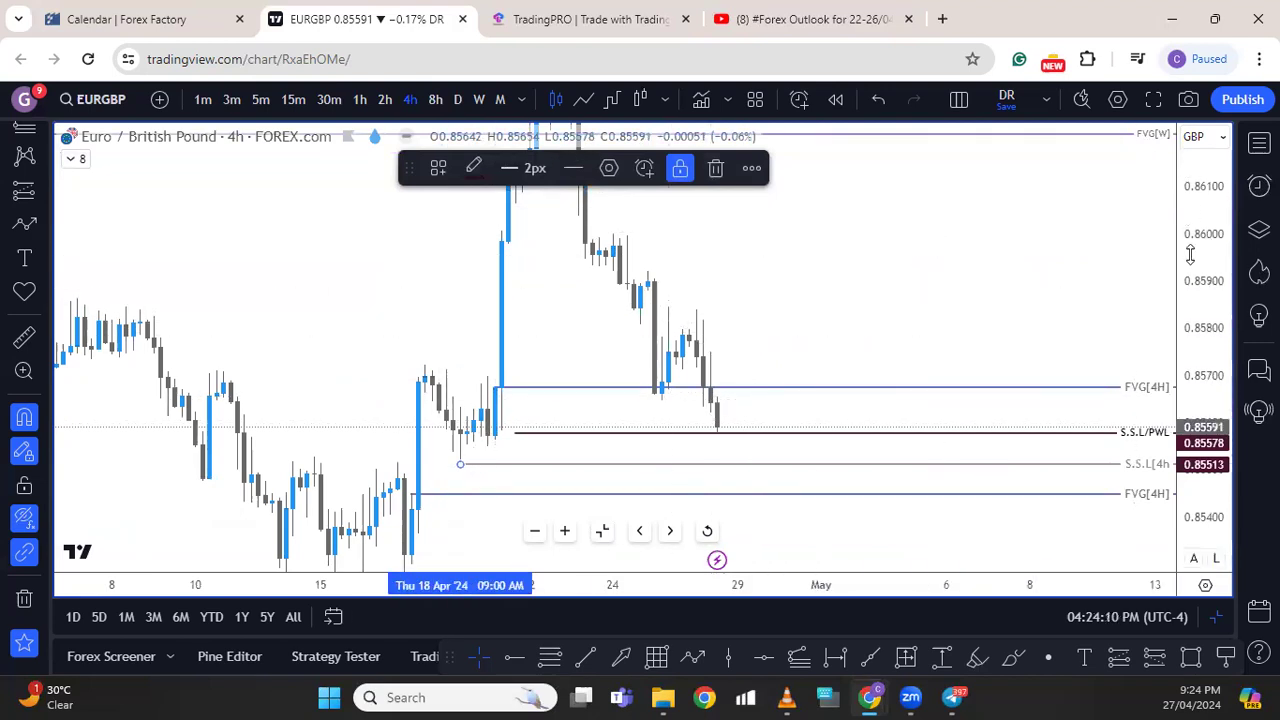
pyautogui.moveTo(1190, 255); pyautogui.dragTo(1192, 295)
pyautogui.moveTo(883, 323); pyautogui.dragTo(777, 331)
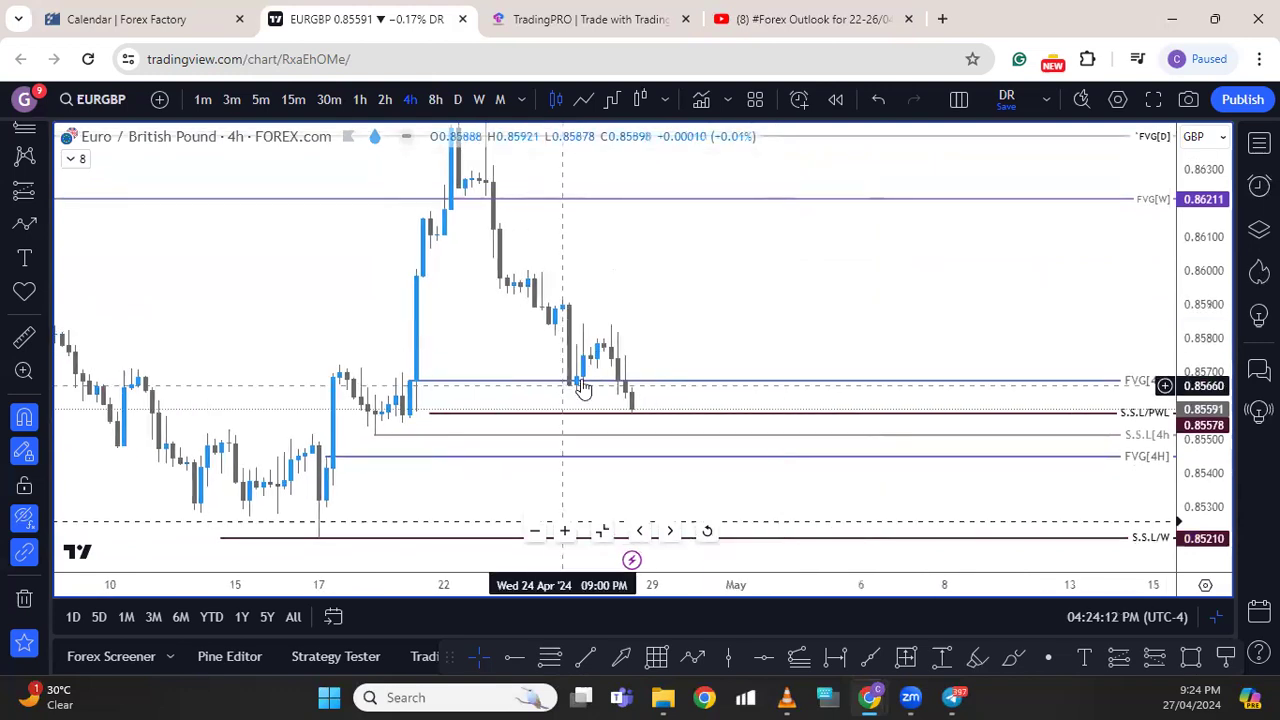
# On the 1-hour EURGBP chart, draw a zigzag path from the latest candle past FVG[4H], below S.S.L/PWL, and up to about 0.8584
pyautogui.click(360, 99)
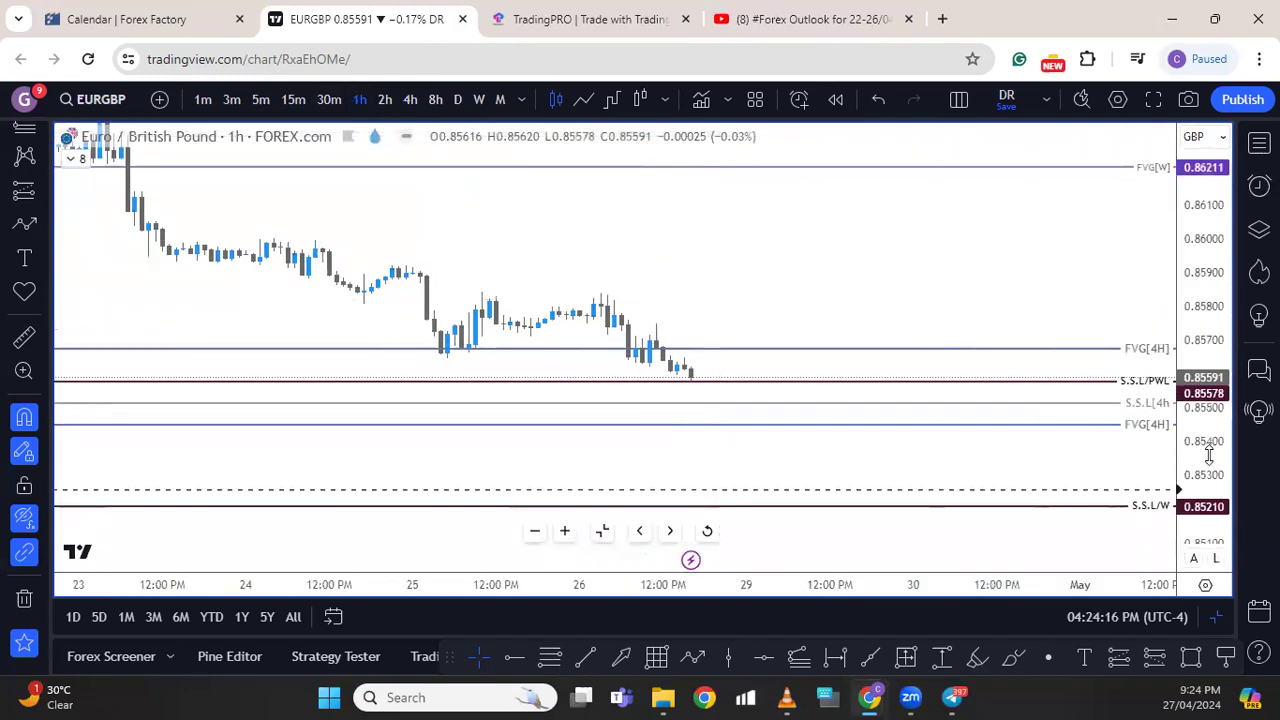
pyautogui.moveTo(1208, 455); pyautogui.dragTo(1180, 245)
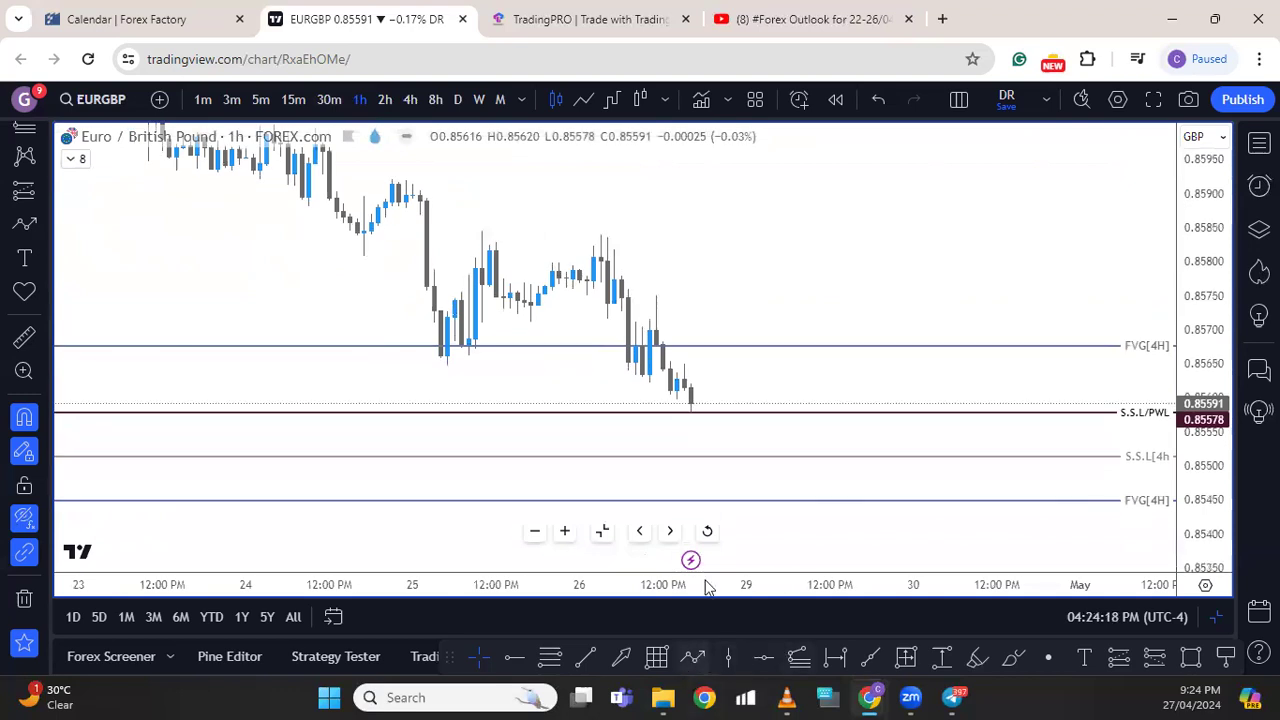
pyautogui.hotkey('alt', 't')
pyautogui.click(697, 405)
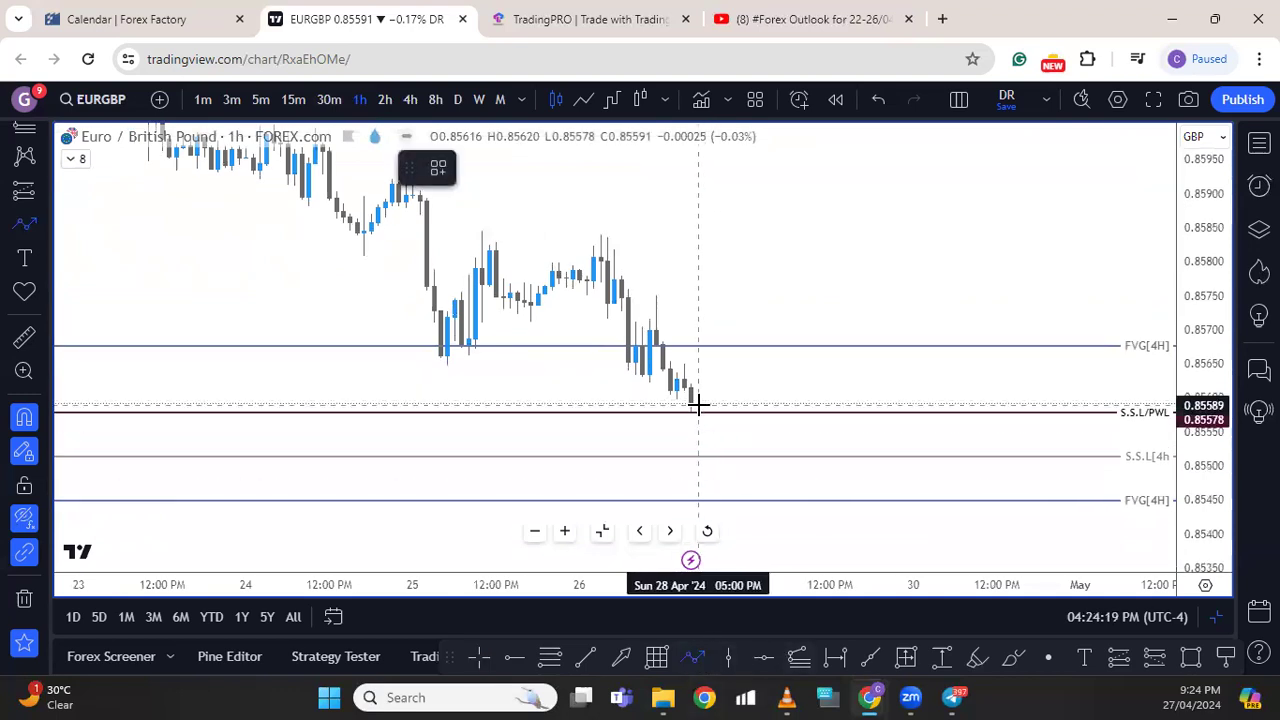
pyautogui.click(718, 340)
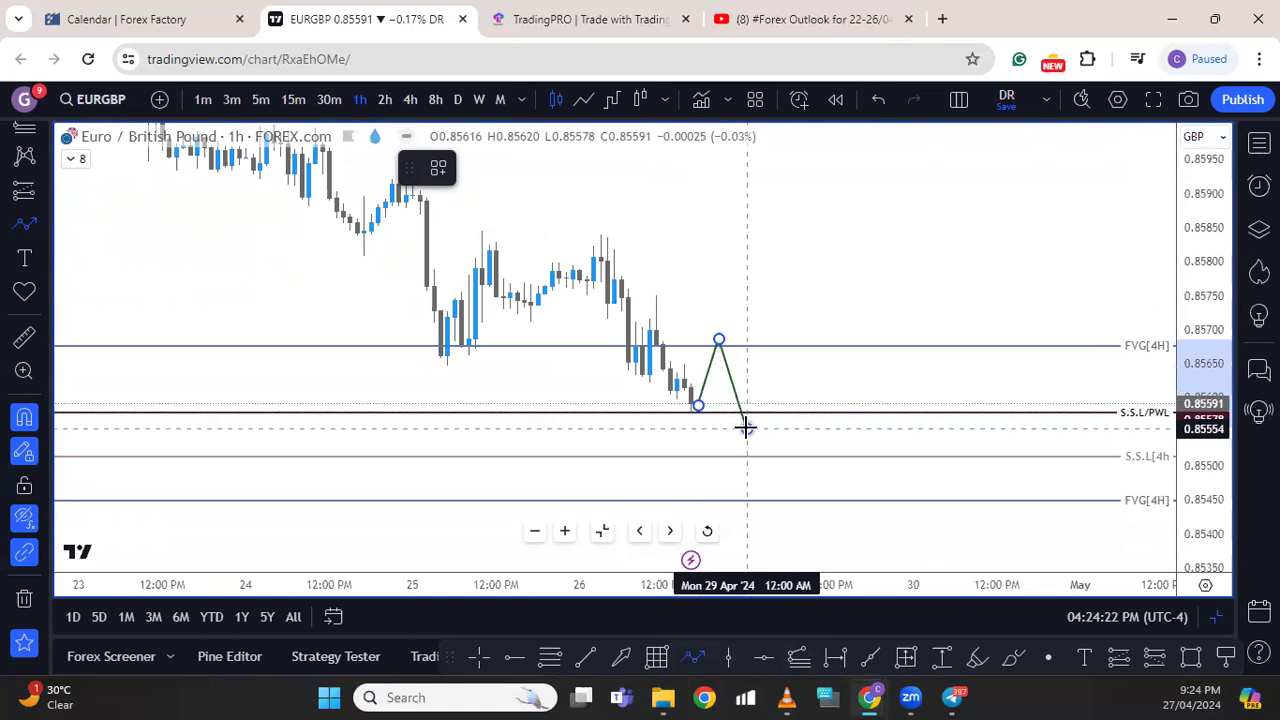
pyautogui.click(746, 428)
pyautogui.click(760, 291)
pyautogui.click(802, 365)
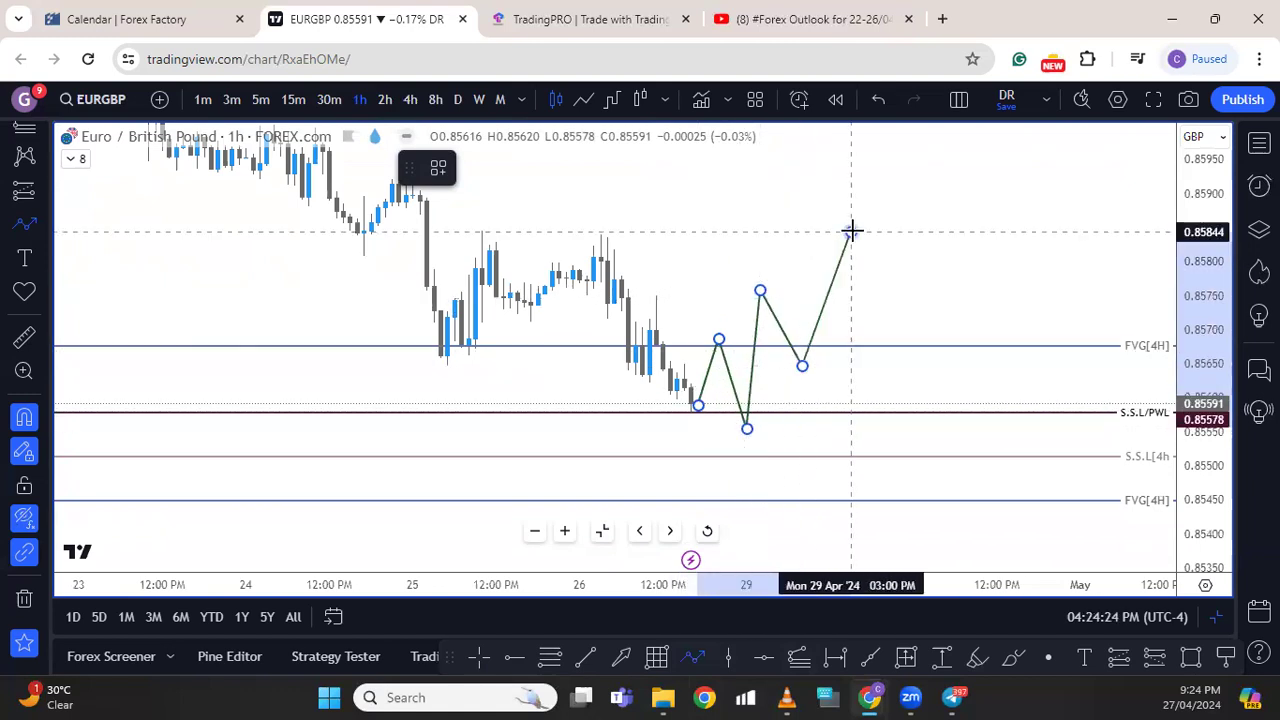
pyautogui.doubleClick(851, 231)
pyautogui.click(915, 312)
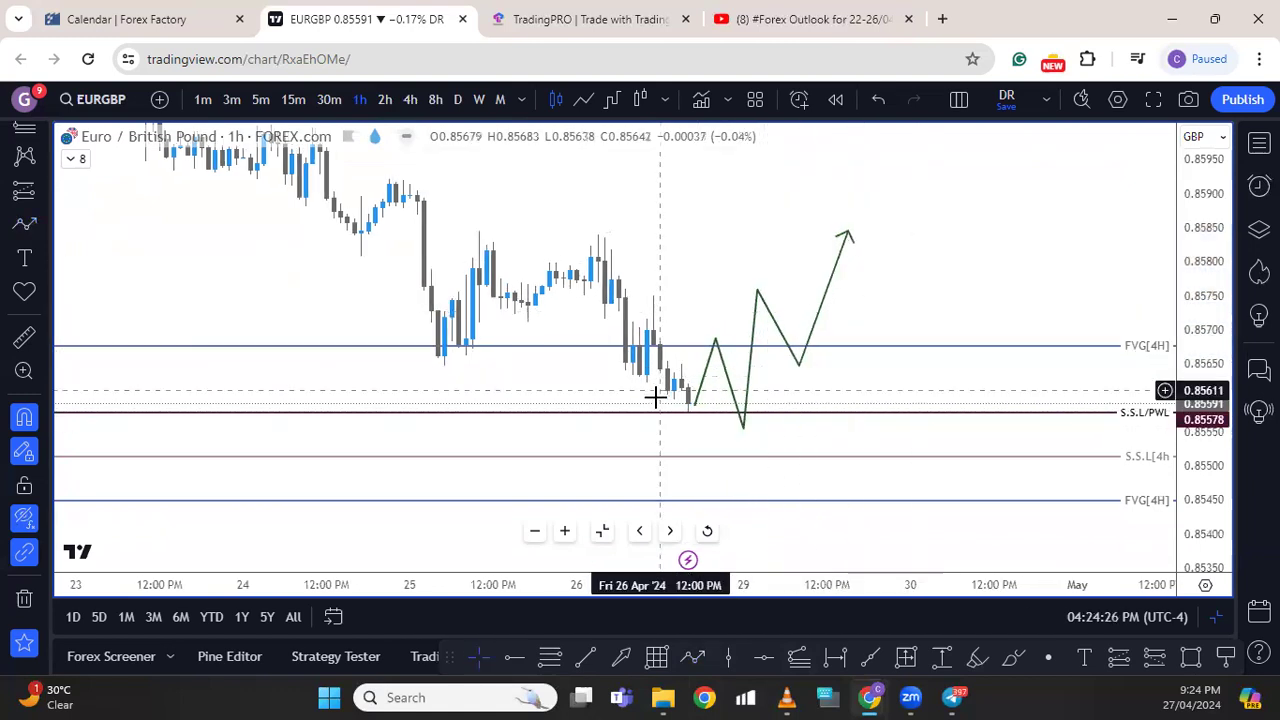
# Delete the zigzag projection path from the EURGBP chart
pyautogui.click(731, 393)
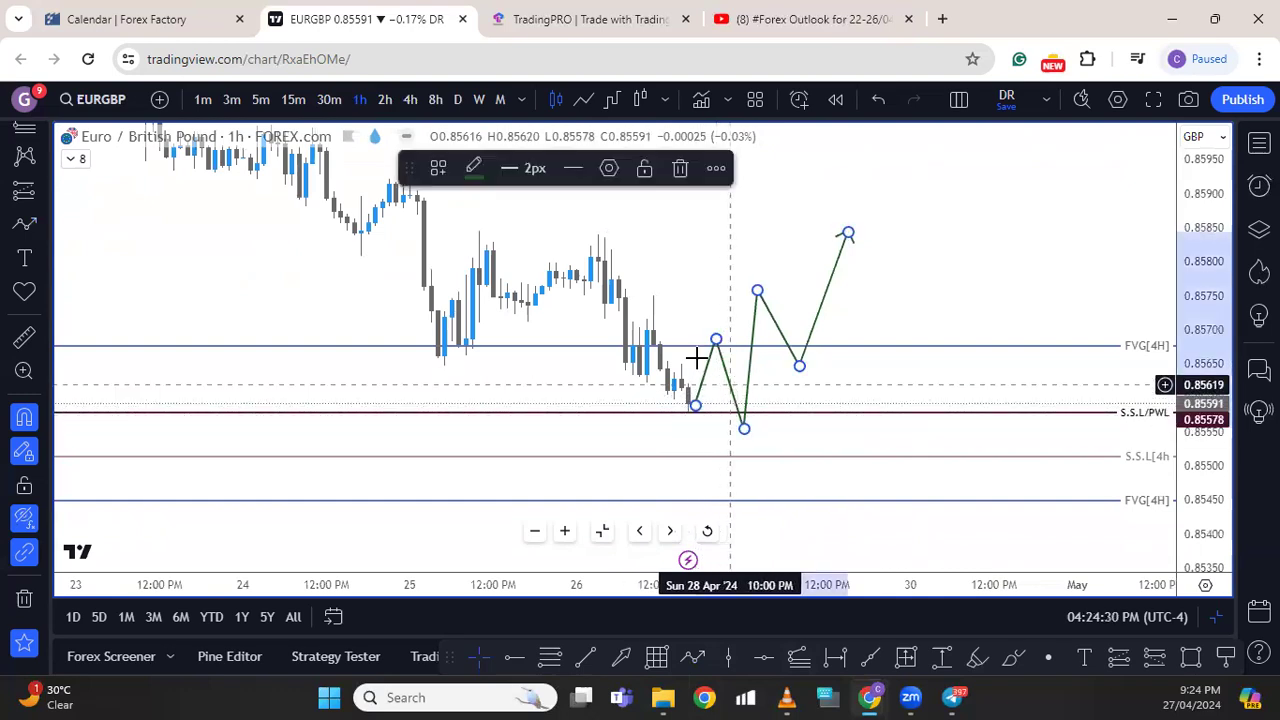
pyautogui.click(686, 168)
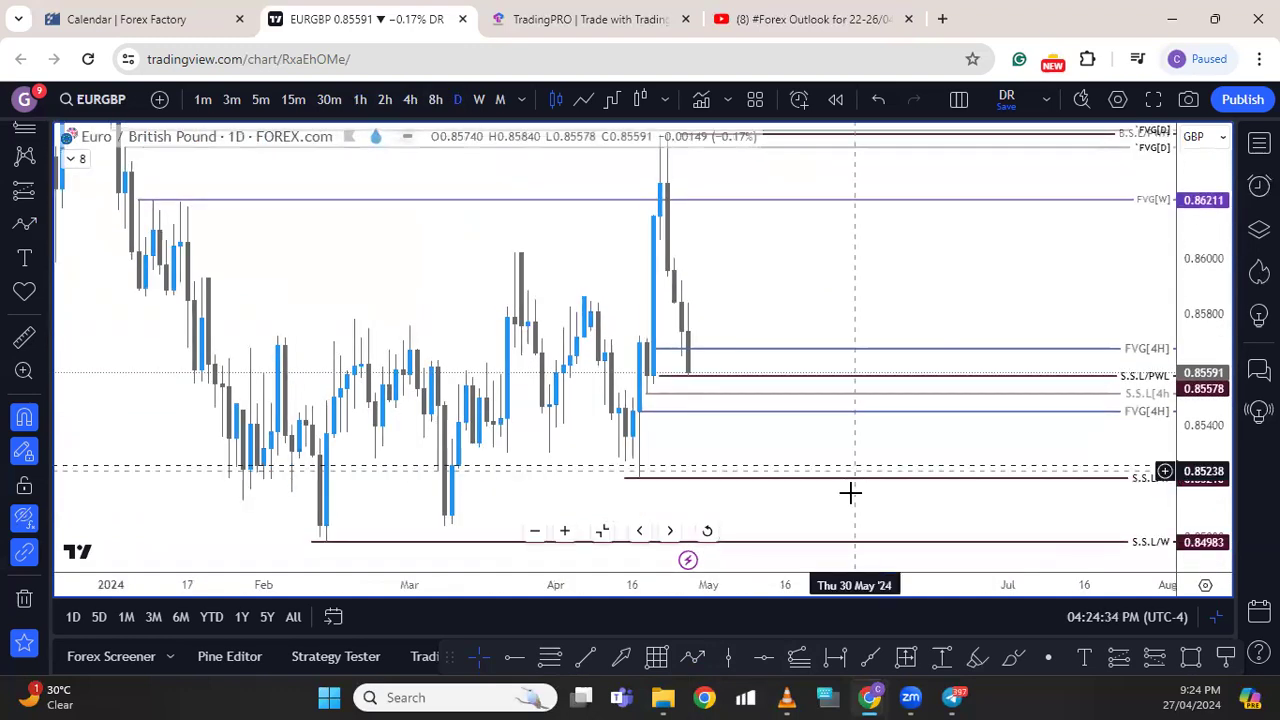
# Re-examine EURGBP on the daily timeframe, comparing the April candles with the S.S.L/PWL, S.S.L[4h and lower FVG[4H] lines
pyautogui.scroll(2, 650, 430)
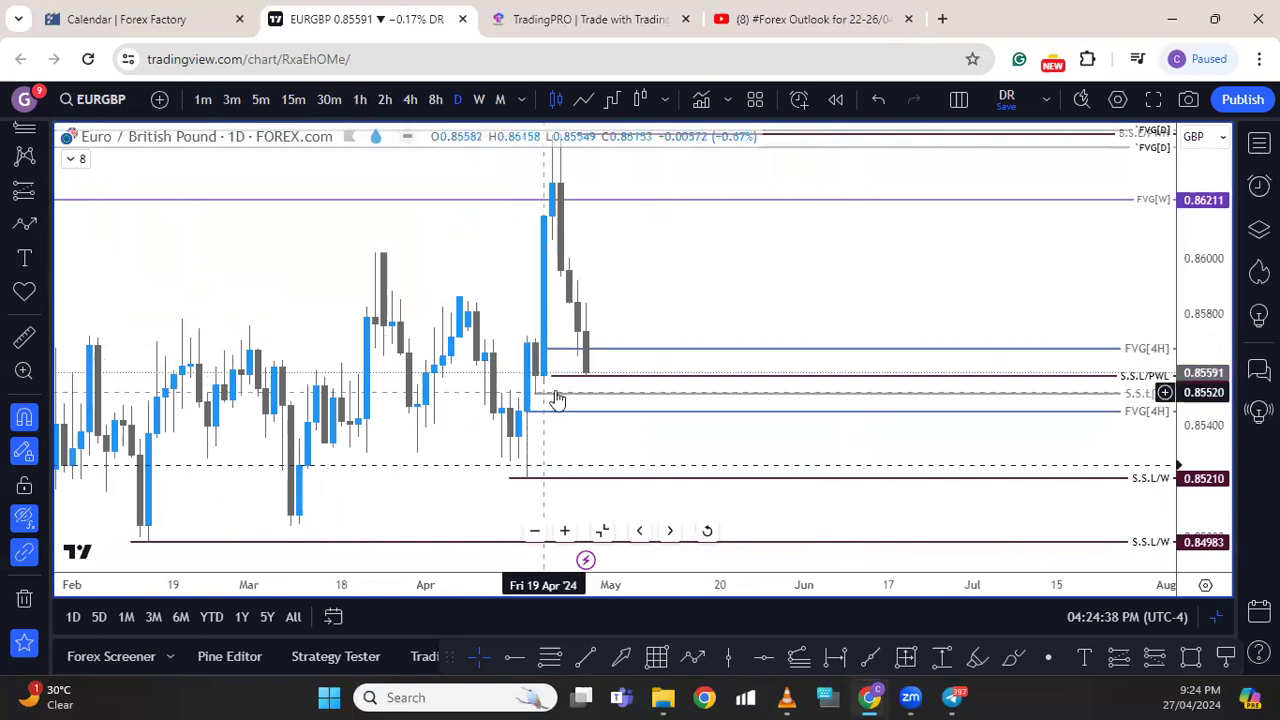
pyautogui.moveTo(681, 387); pyautogui.dragTo(690, 412)
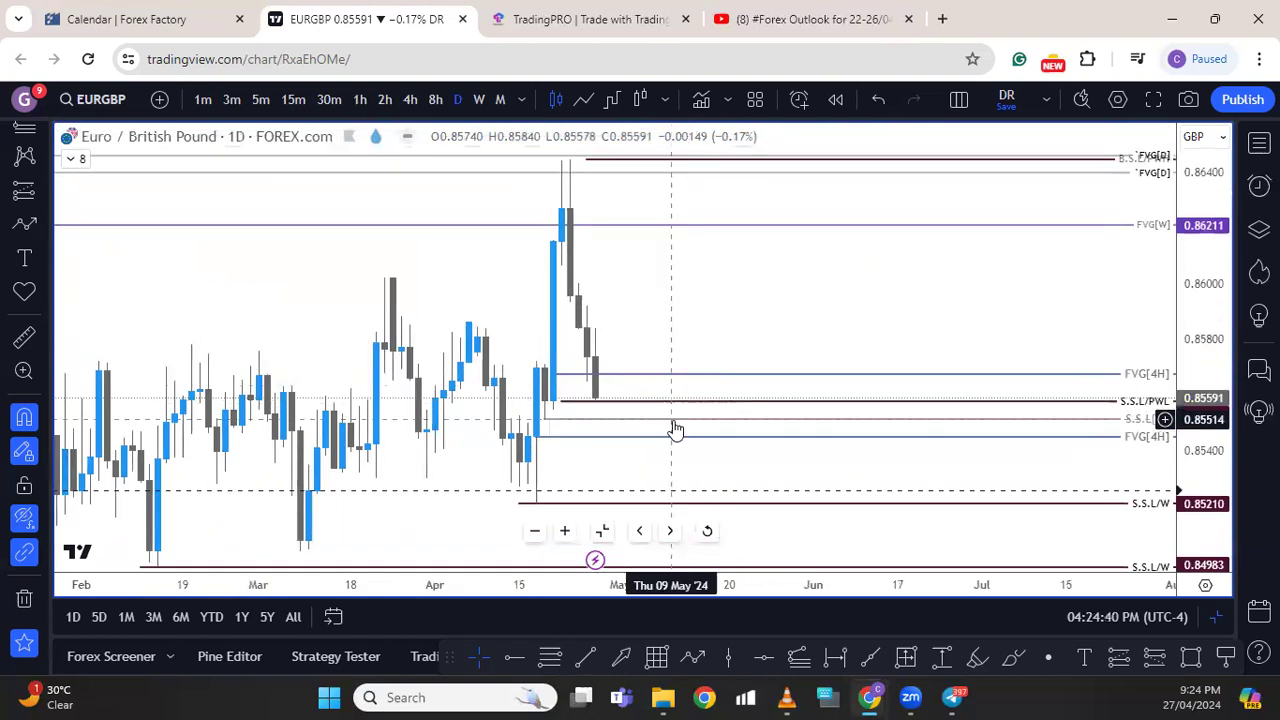
pyautogui.scroll(-3, 673, 428)
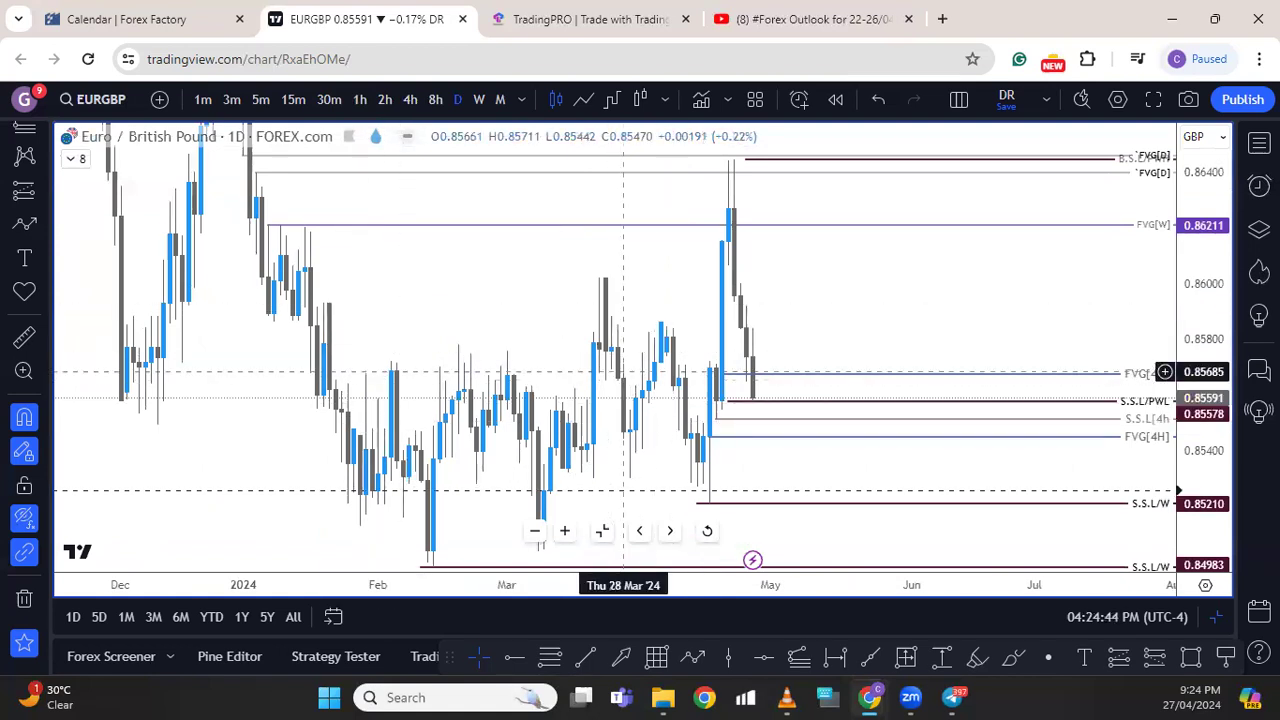
# Open GBPJPY from the FAVS watchlist and examine the daily rally against the B.S.L/PWH, DRH [W and Fibonacci levels
pyautogui.click(1259, 143)
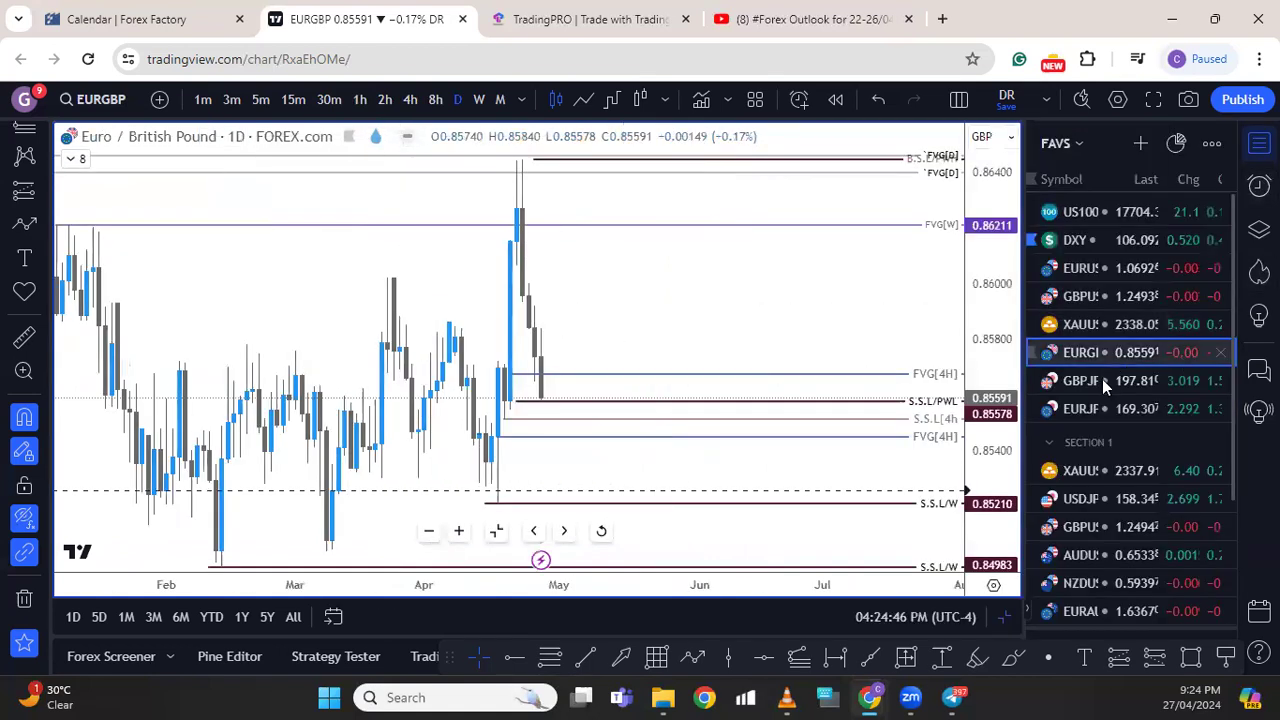
pyautogui.click(1095, 381)
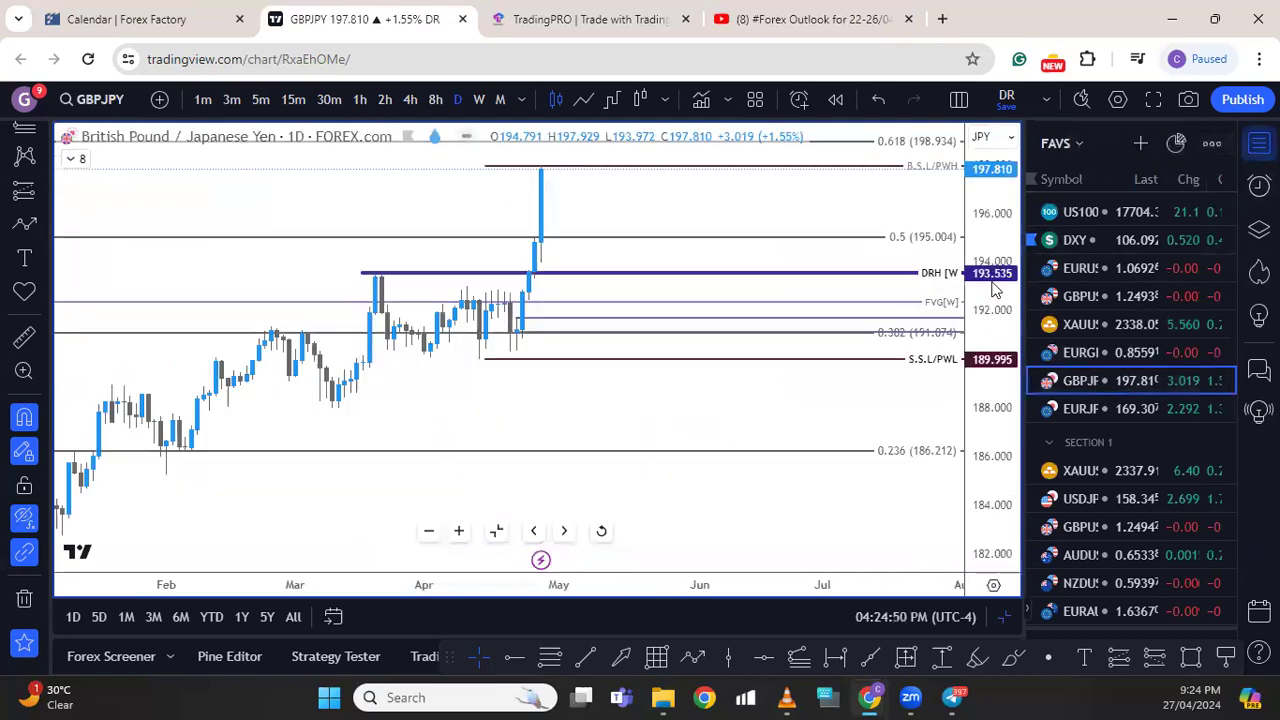
pyautogui.moveTo(877, 200); pyautogui.dragTo(880, 343)
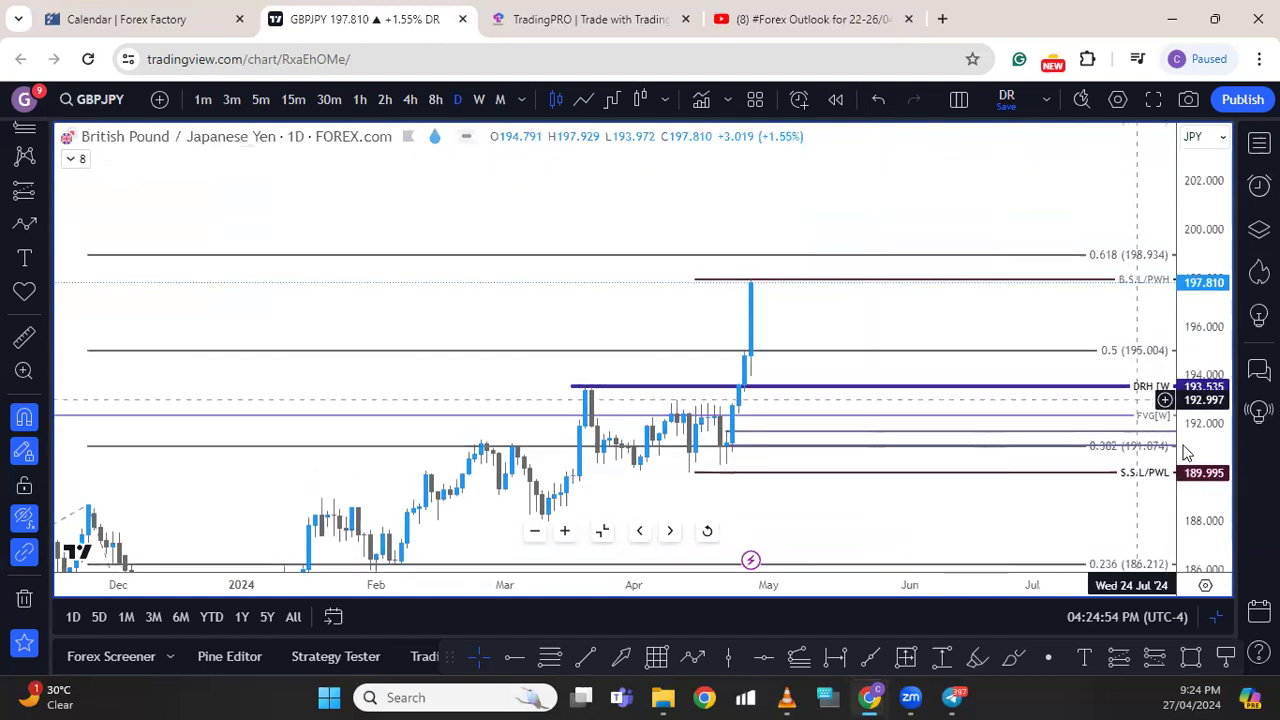
pyautogui.scroll(2, 1030, 355)
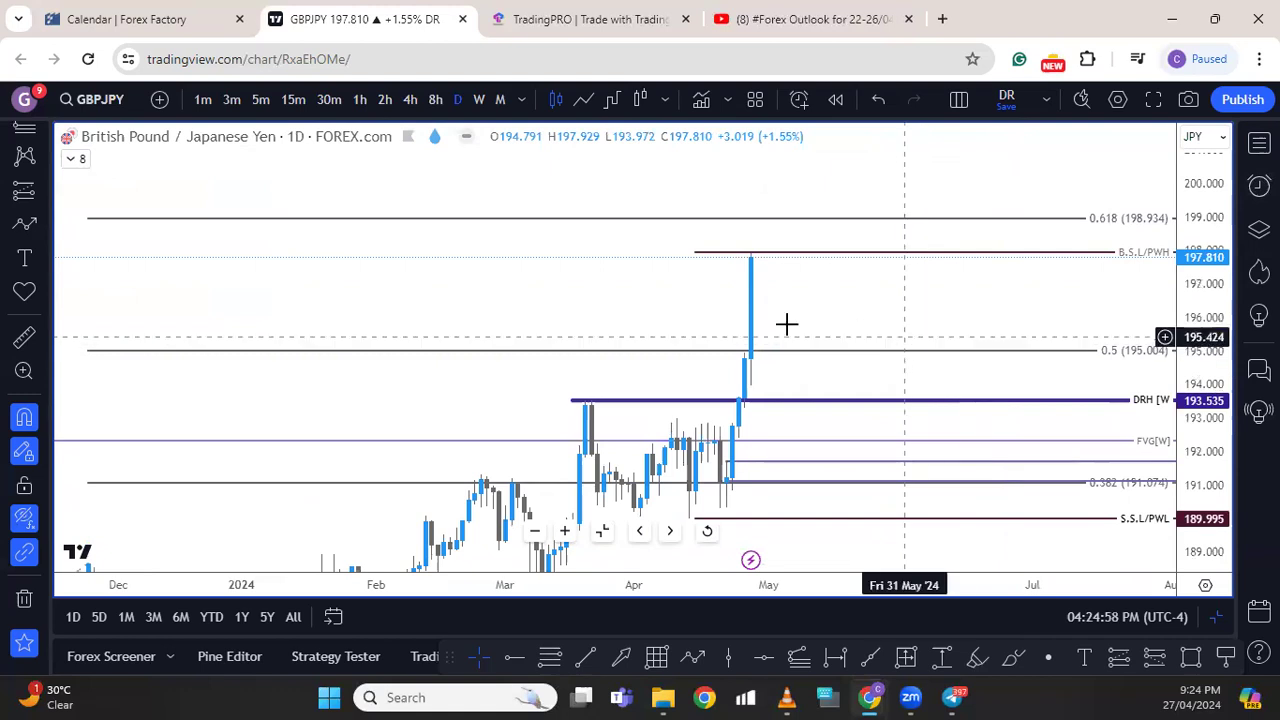
# Examine GBPJPY on the 4-hour and 1-hour timeframes between the 0.618 level, B.S.L/PWH, the 0.5 level and DRH [W
pyautogui.write('4h')
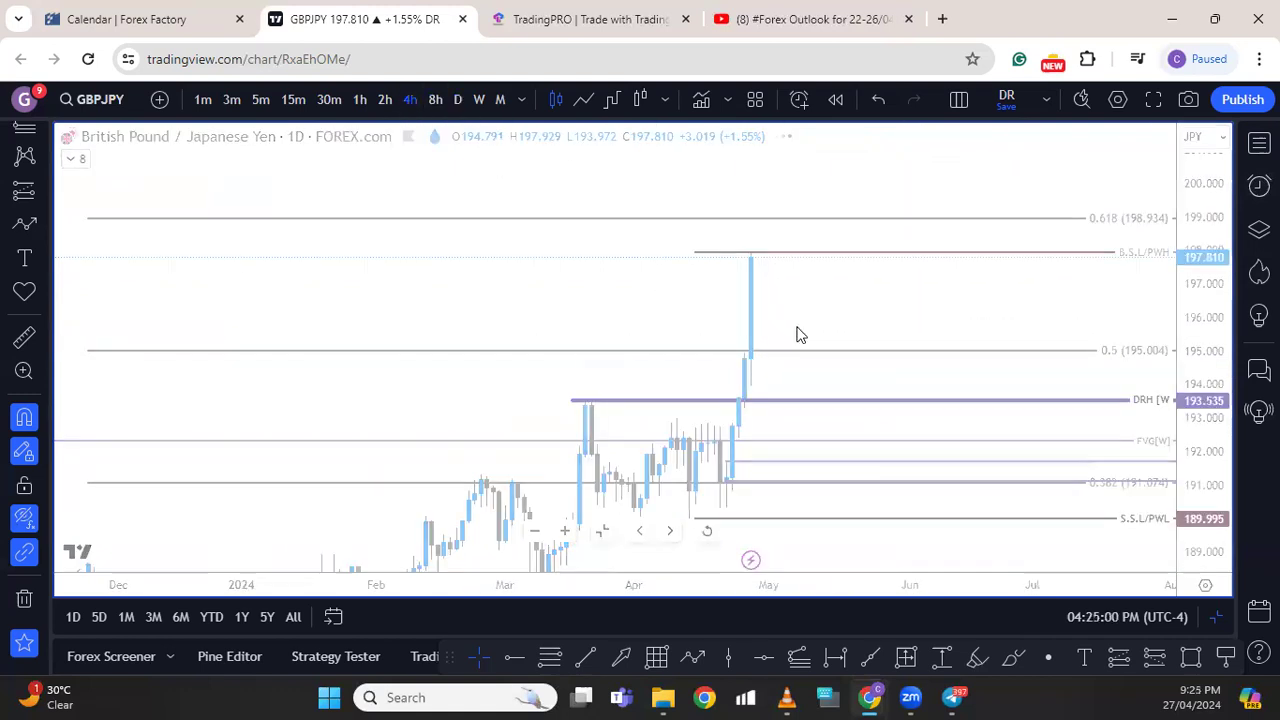
pyautogui.press('Return')
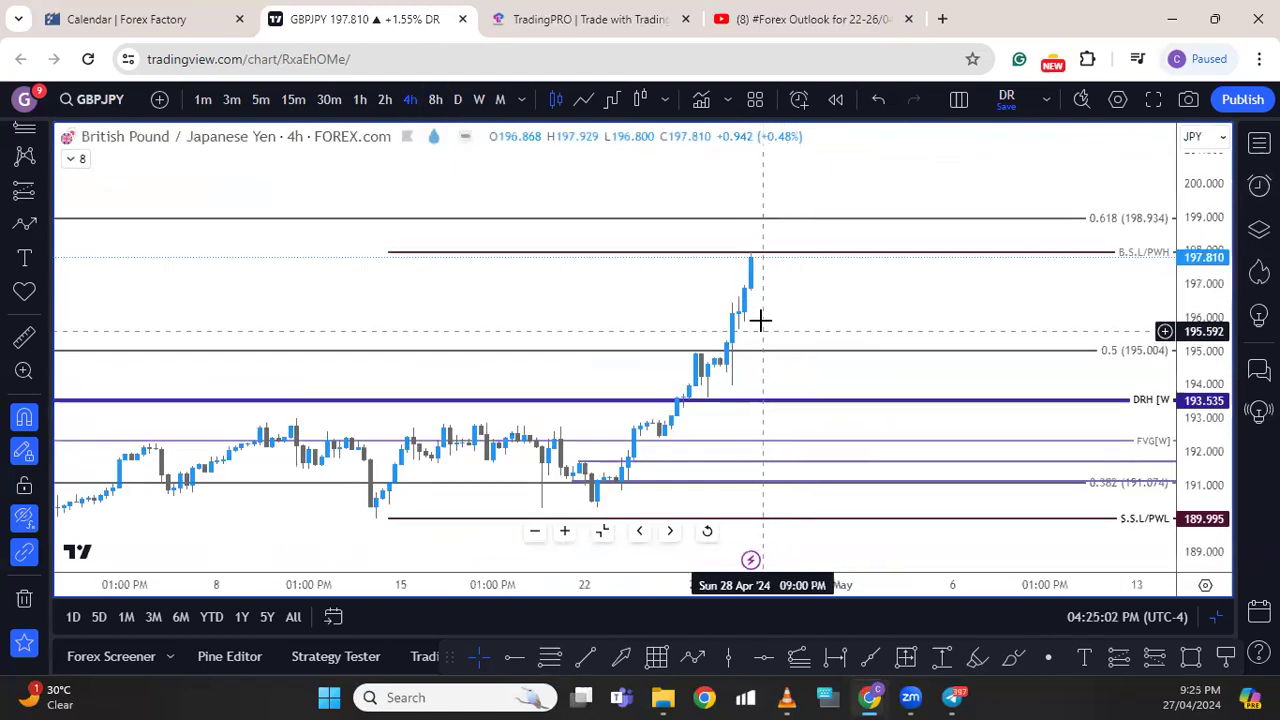
pyautogui.write('1h')
pyautogui.press('Return')
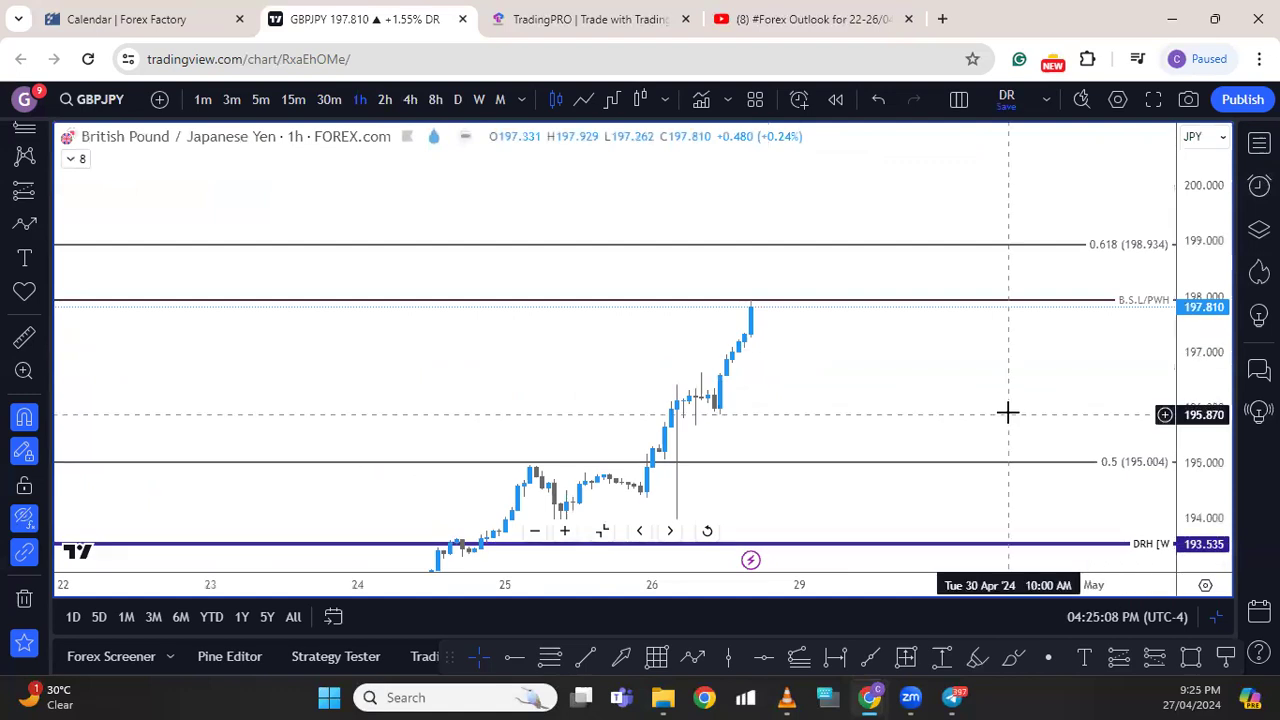
pyautogui.moveTo(1007, 413); pyautogui.dragTo(983, 371)
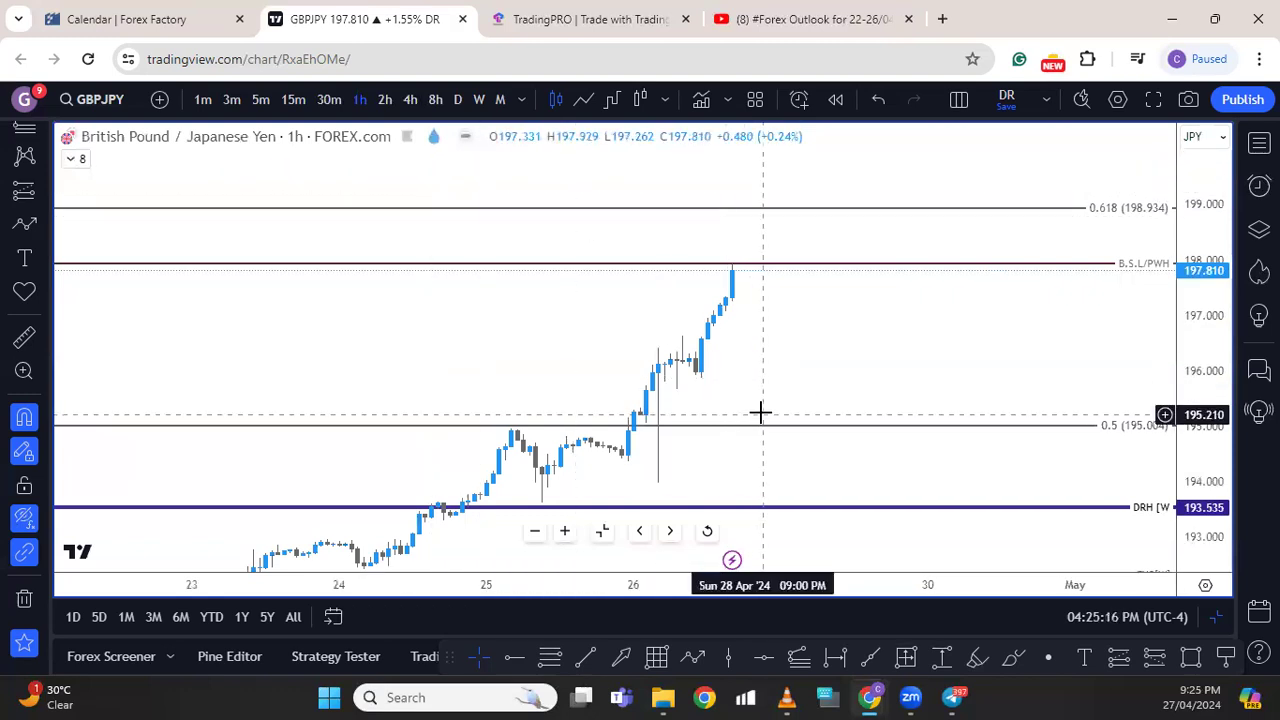
pyautogui.moveTo(760, 411); pyautogui.dragTo(745, 378)
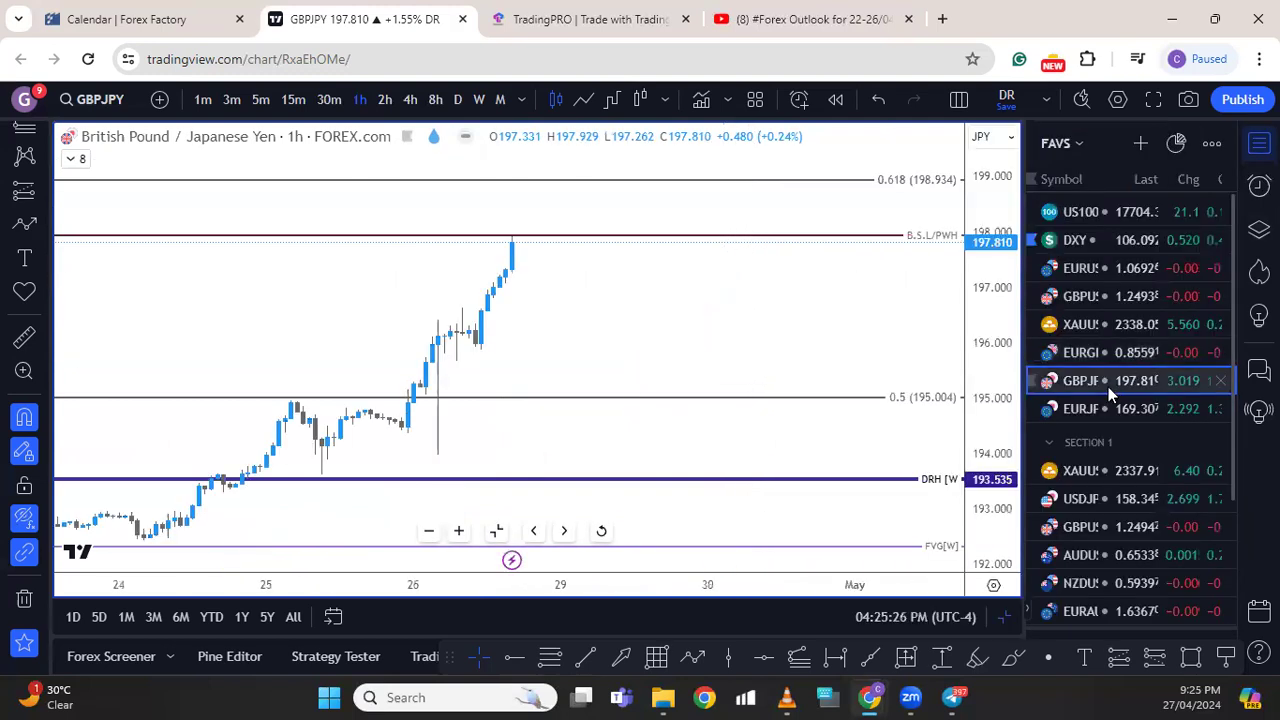
# Open EURJPY from the FAVS watchlist and examine the 1-hour candles around the B.S.L/PWH line and the 0.618 level
pyautogui.click(1106, 406)
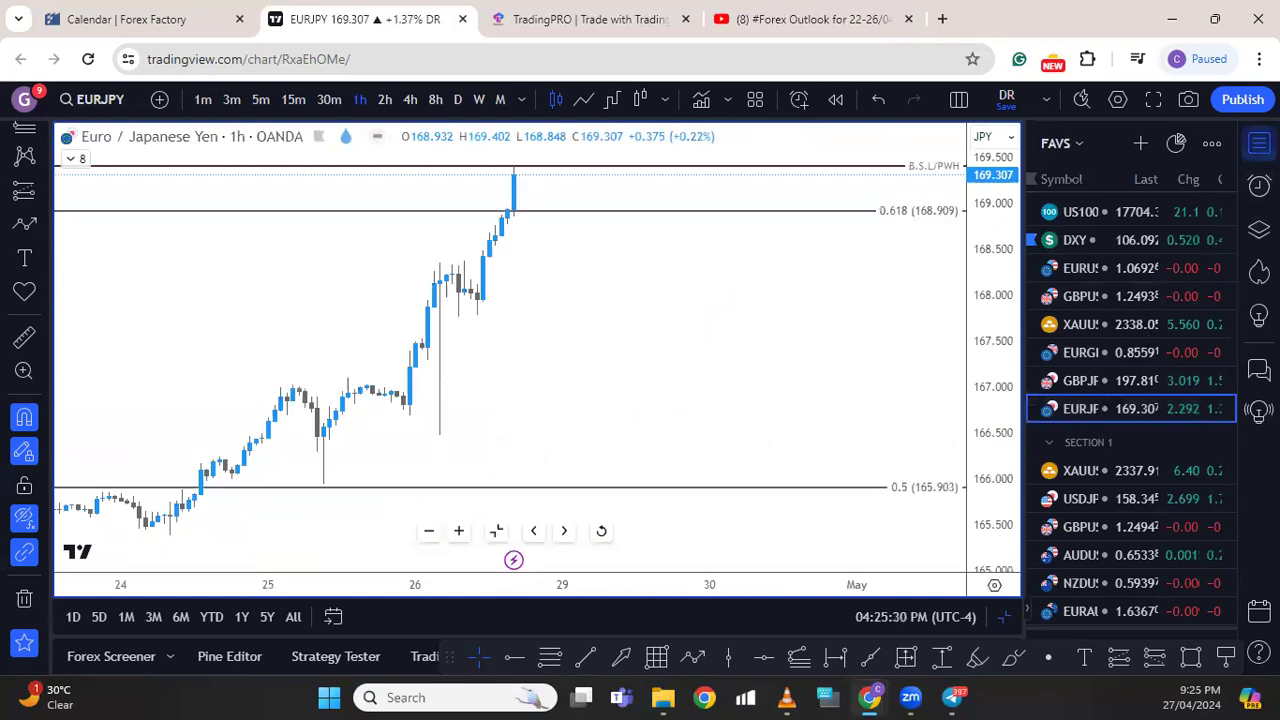
pyautogui.moveTo(903, 317); pyautogui.dragTo(915, 442)
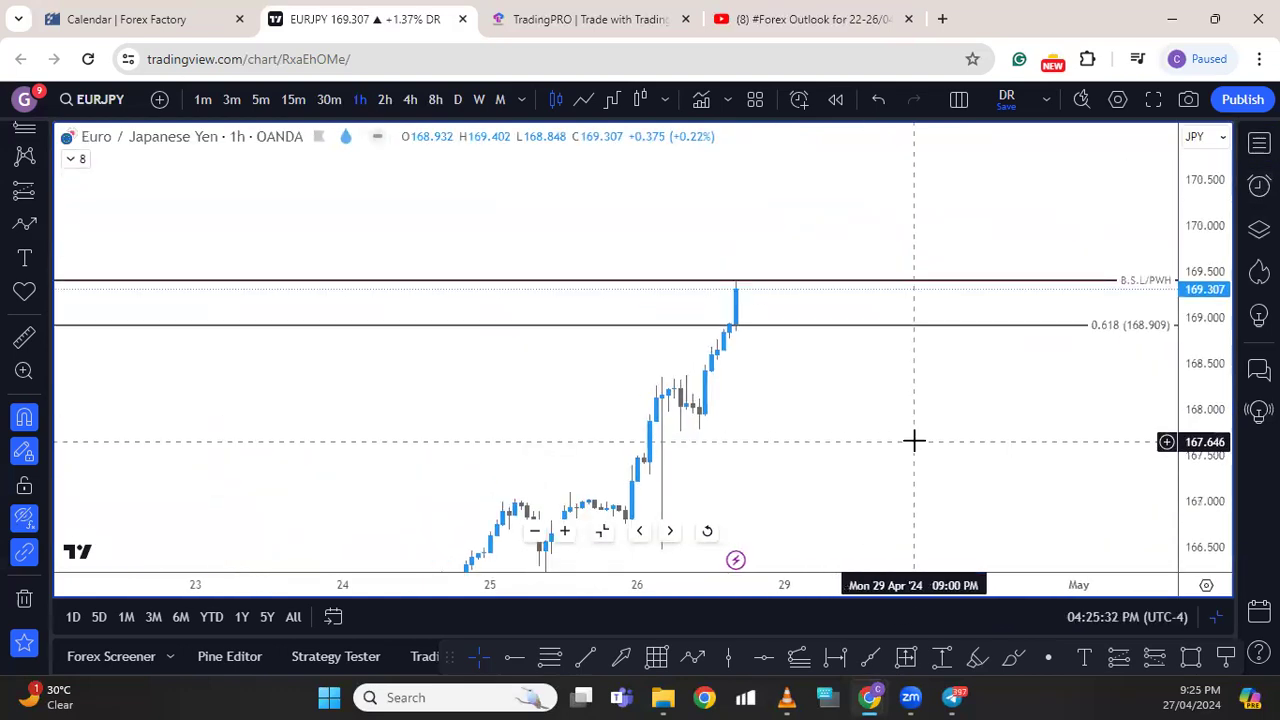
pyautogui.moveTo(1195, 232); pyautogui.dragTo(1178, 460)
pyautogui.moveTo(894, 254); pyautogui.dragTo(895, 357)
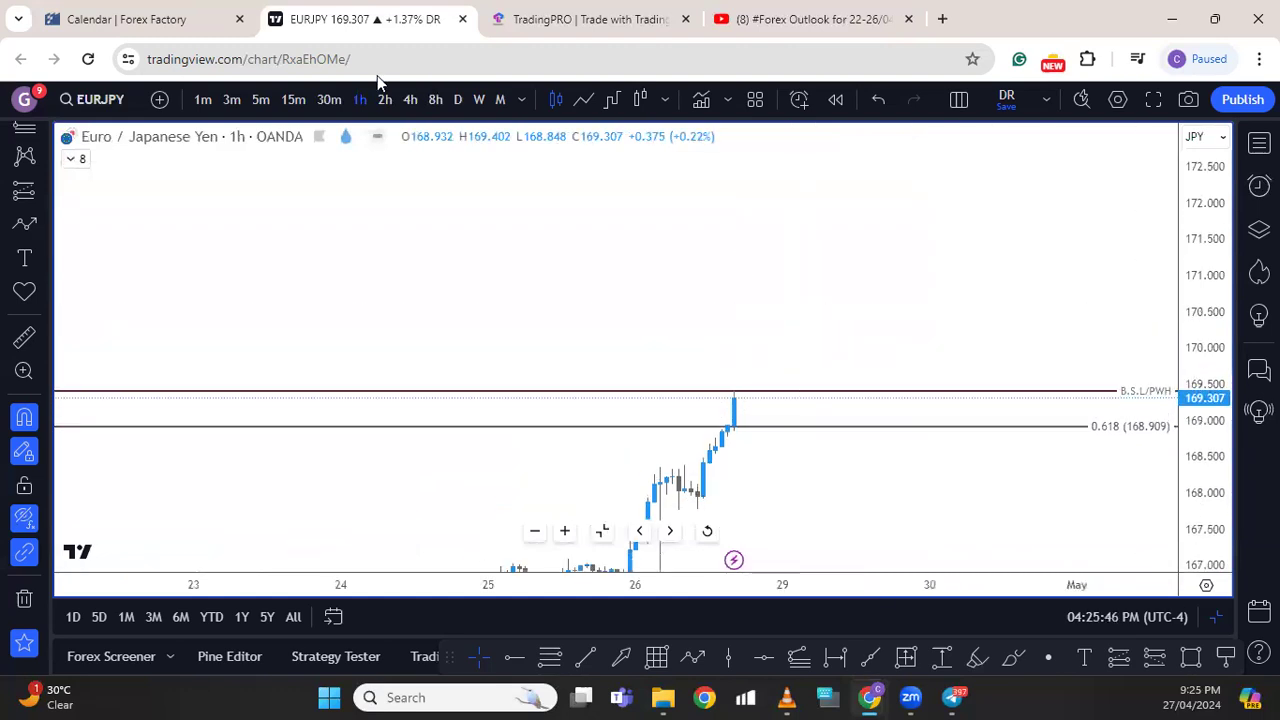
# Examine EURJPY on the daily timeframe against the B.S.L/PWH and S.S.L/PWL lines and the 0.382 to 0.786 Fibonacci levels
pyautogui.click(459, 99)
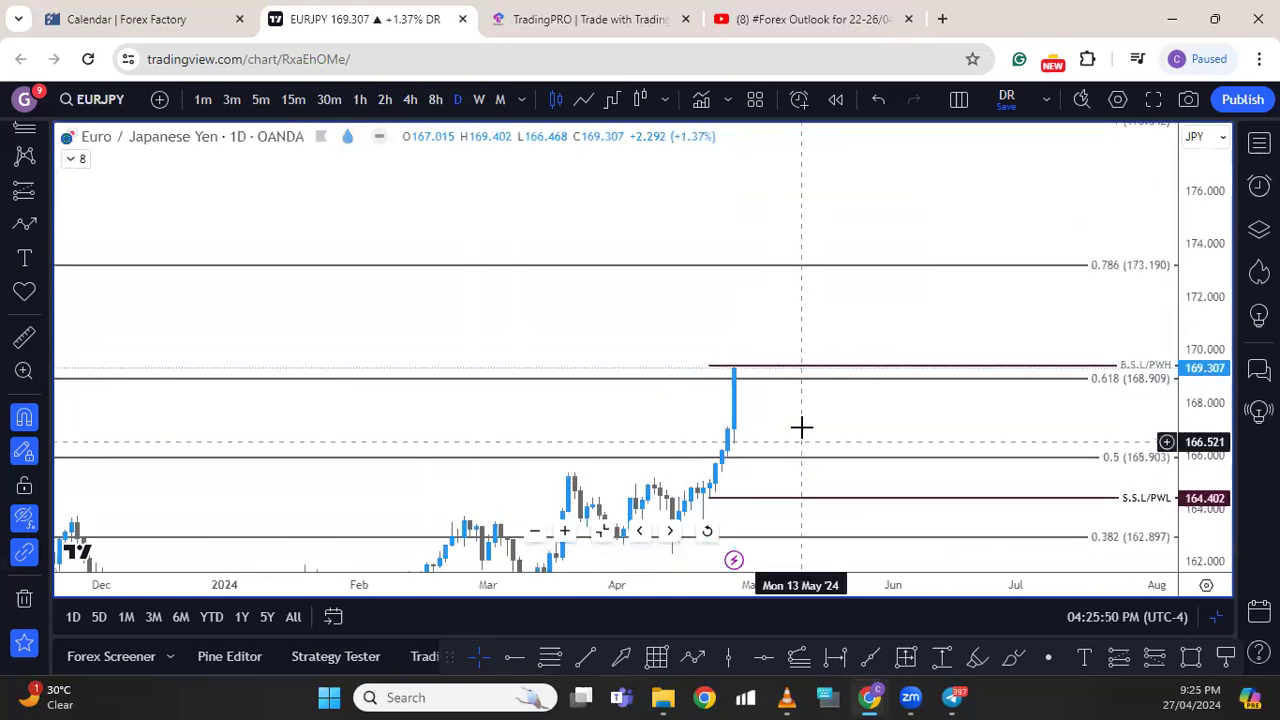
pyautogui.moveTo(800, 426); pyautogui.dragTo(800, 349)
pyautogui.scroll(-3, 794, 517)
pyautogui.scroll(3, 794, 517)
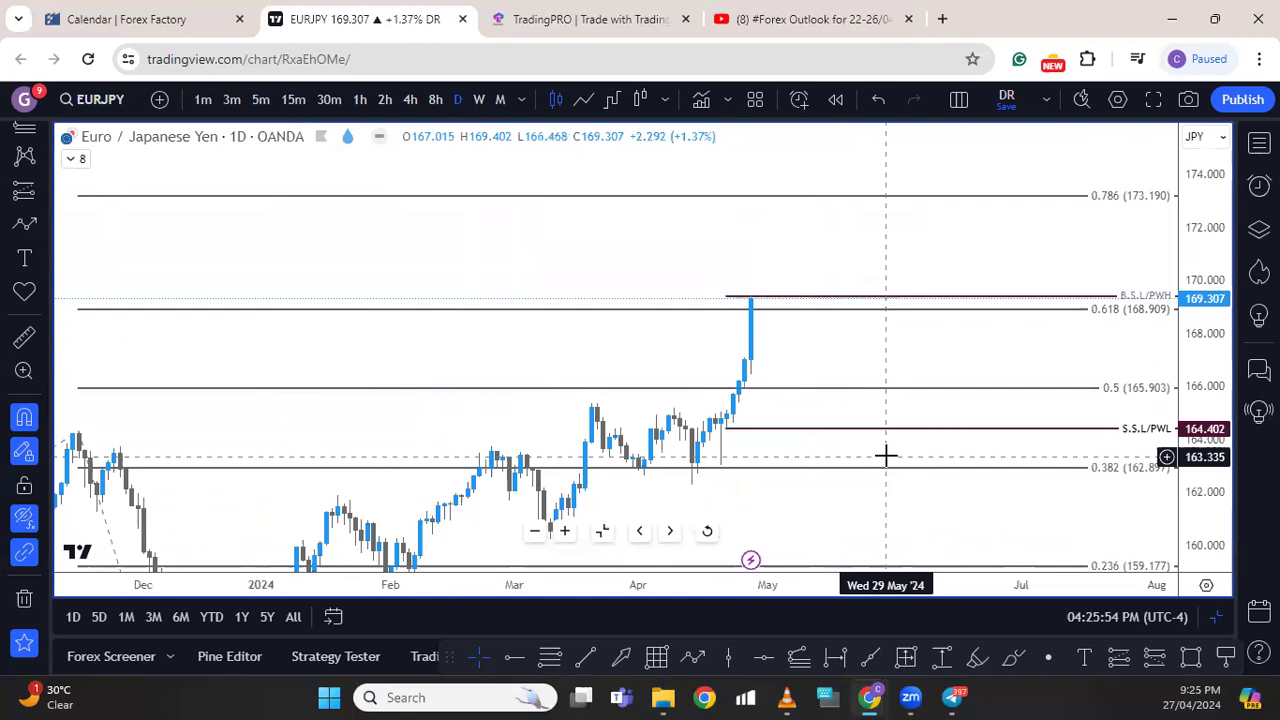